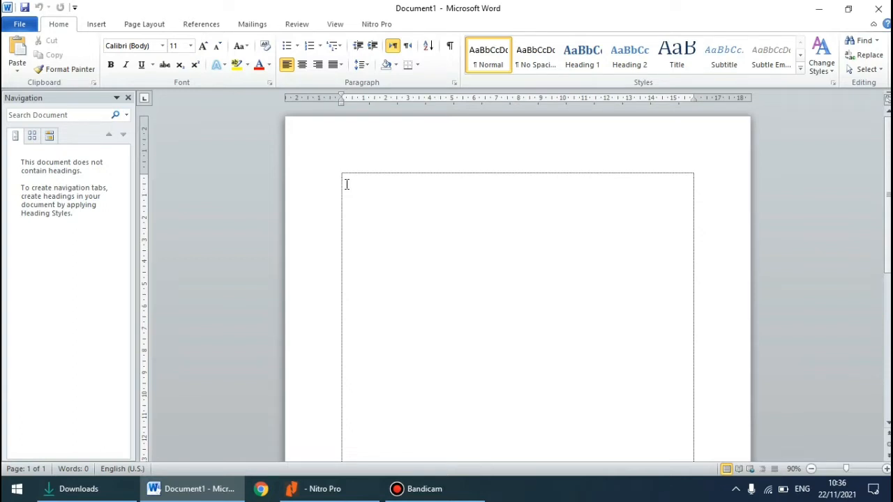
Set the blank document's font to Times New Roman, size 12, with 1.5 line spacing
click(163, 46)
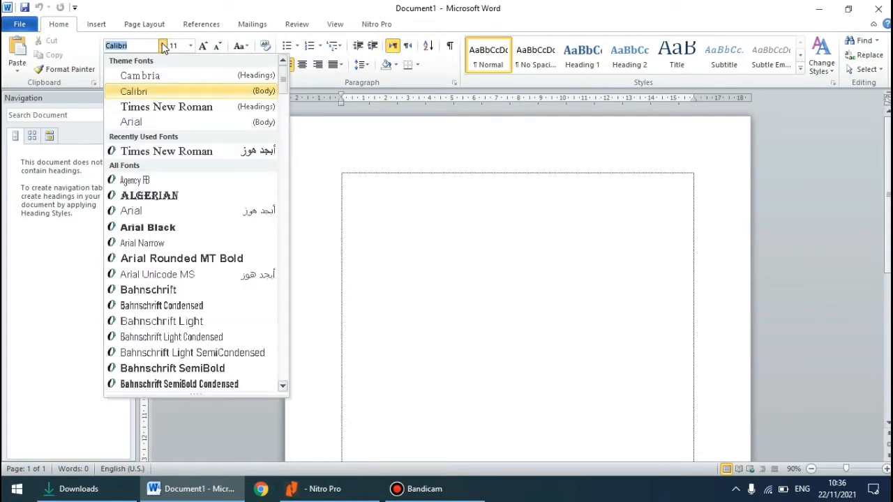
click(160, 108)
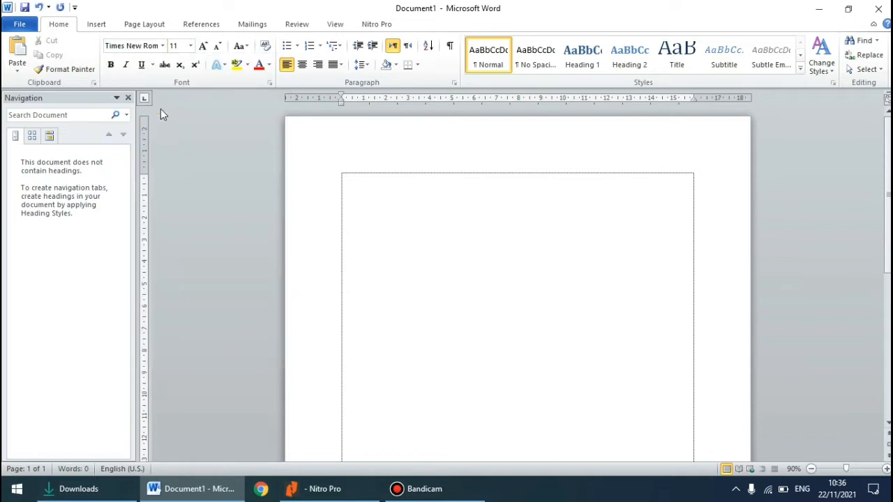
click(190, 46)
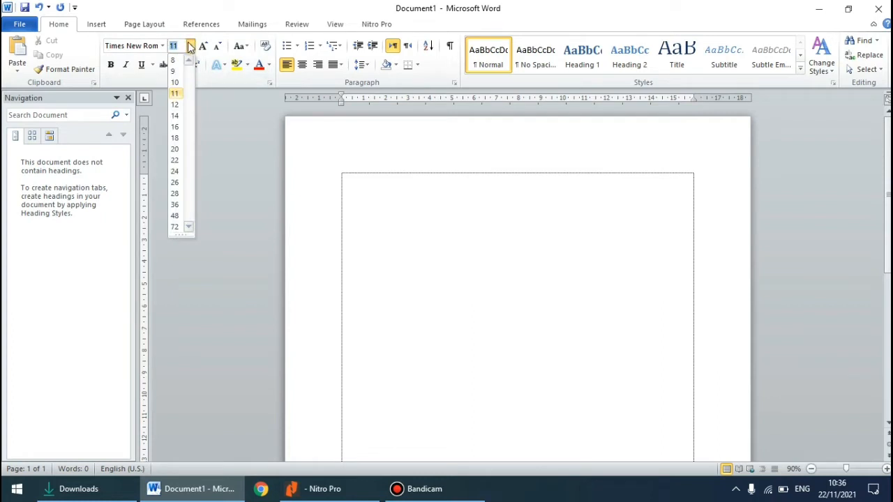
click(174, 104)
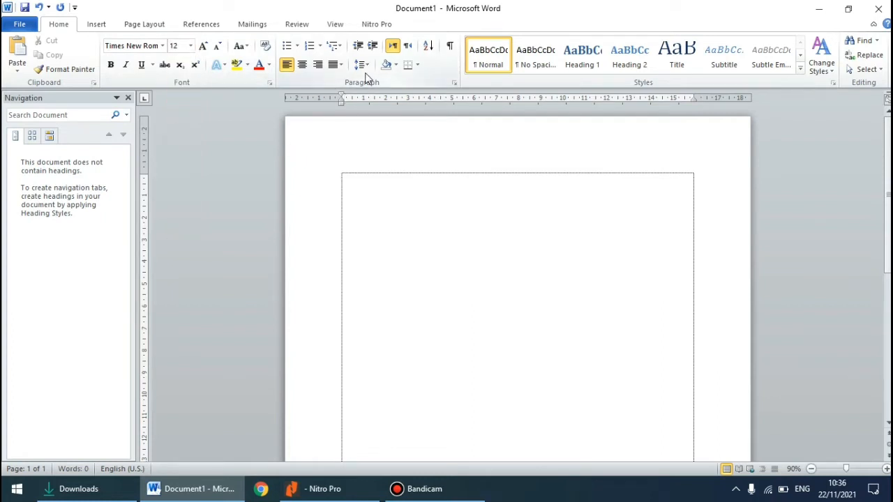
click(365, 66)
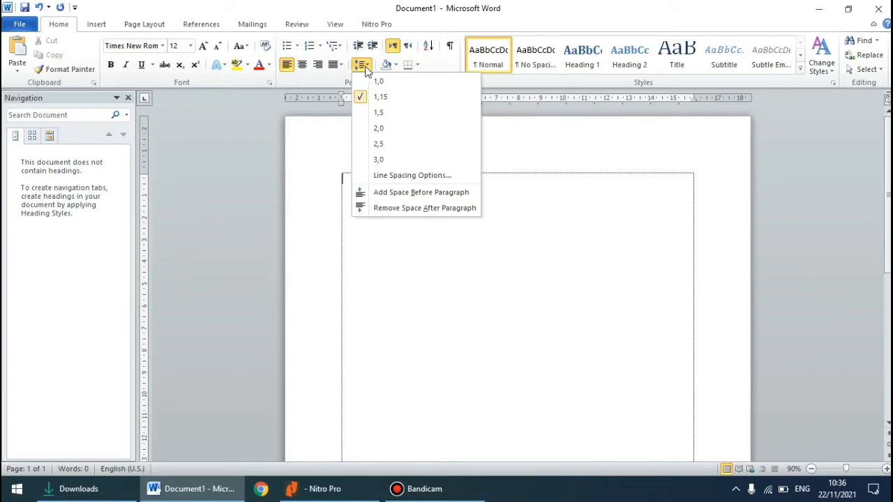
click(375, 113)
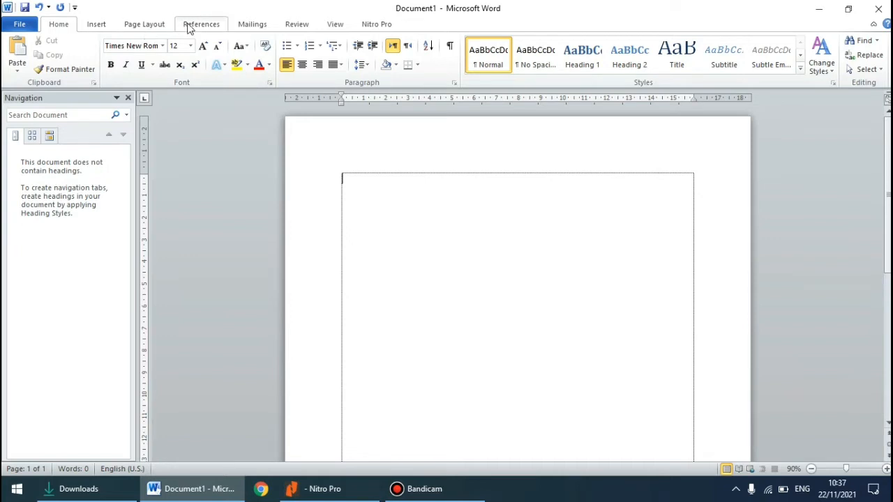
Open the page setup and set the top and left margins to 4 cm
click(144, 25)
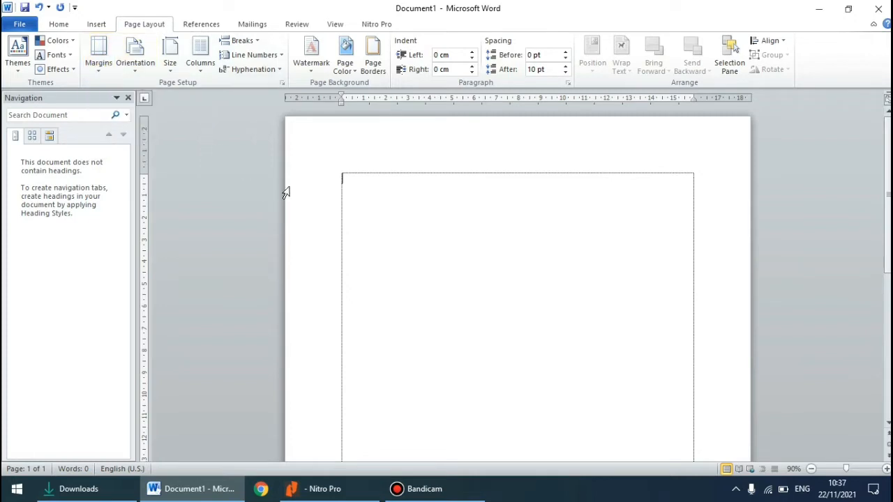
double_click(316, 98)
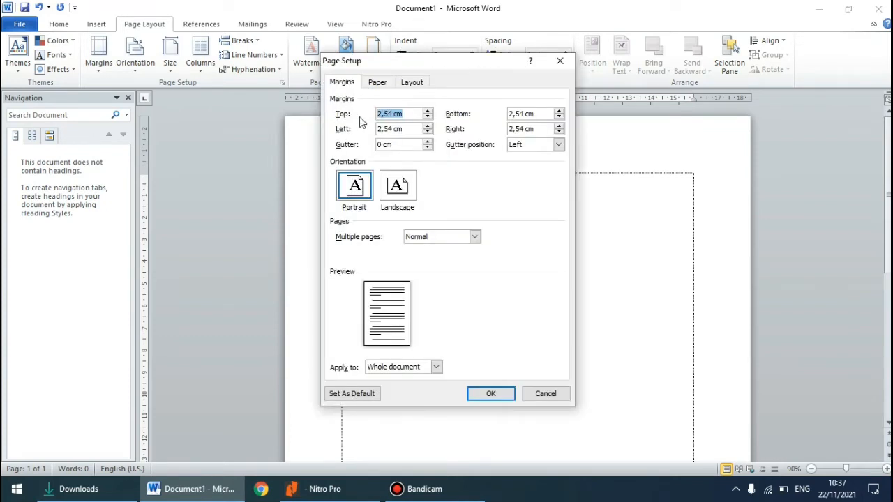
click(390, 115)
key(BackSpace)
key(BackSpace)
key(BackSpace)
click(389, 130)
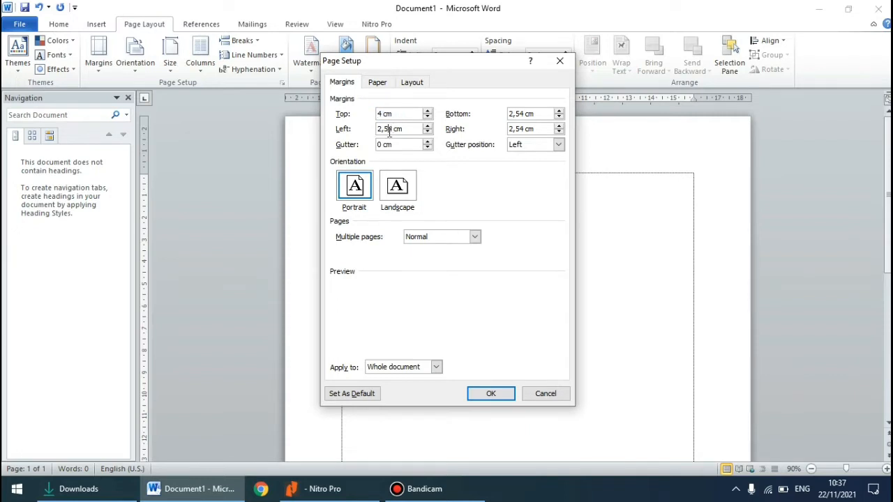
key(BackSpace)
key(BackSpace)
key(BackSpace)
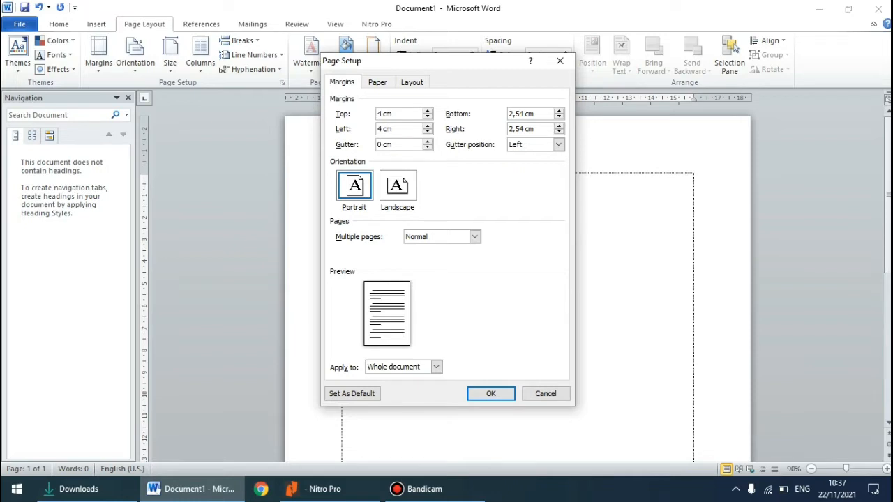
Set the bottom and right page margins to 3 cm
click(558, 112)
click(558, 112)
click(559, 113)
click(558, 127)
click(558, 126)
click(559, 127)
Look through the available paper sizes, keep A4, and apply the page setup
click(376, 83)
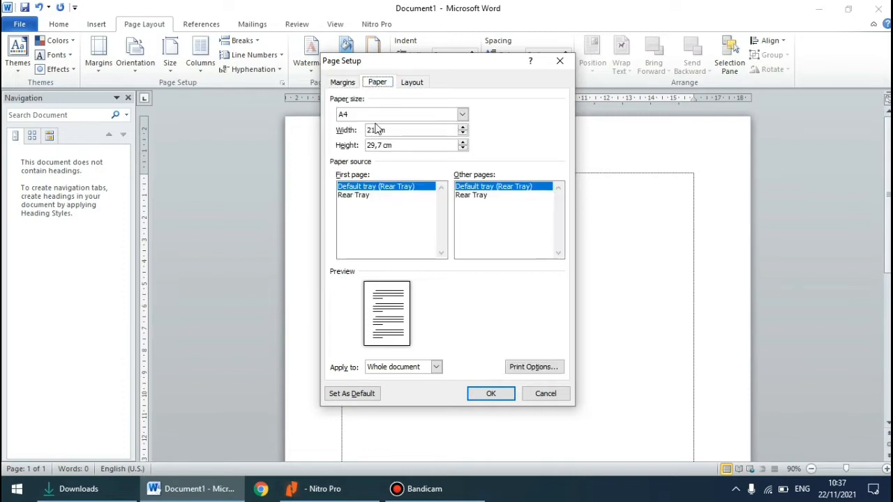
click(462, 115)
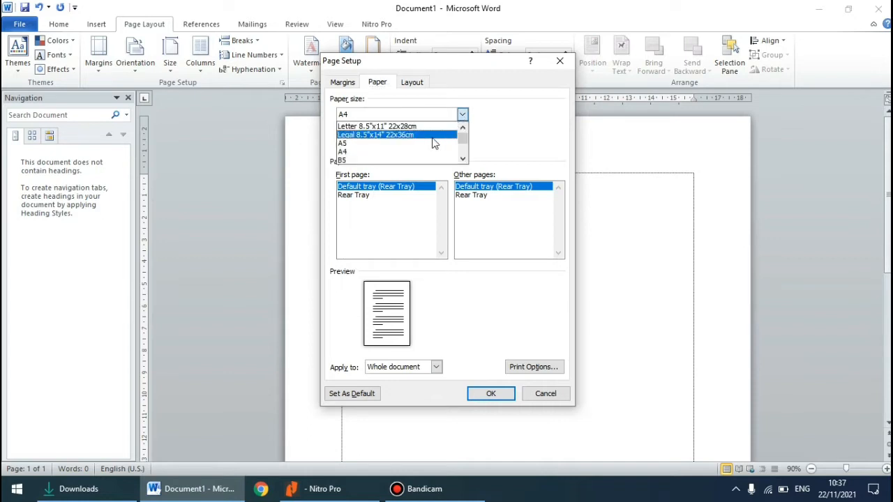
scroll(439, 141, down, 3)
scroll(431, 143, up, 3)
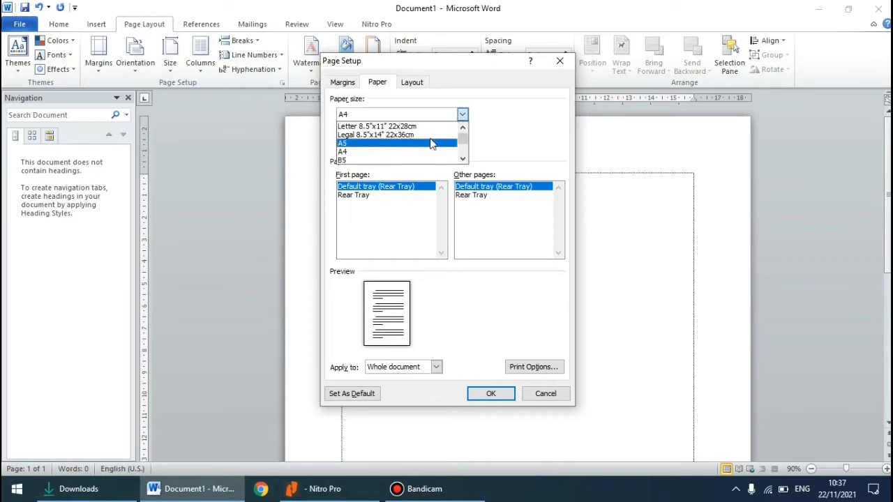
scroll(430, 143, down, 2)
scroll(431, 143, up, 2)
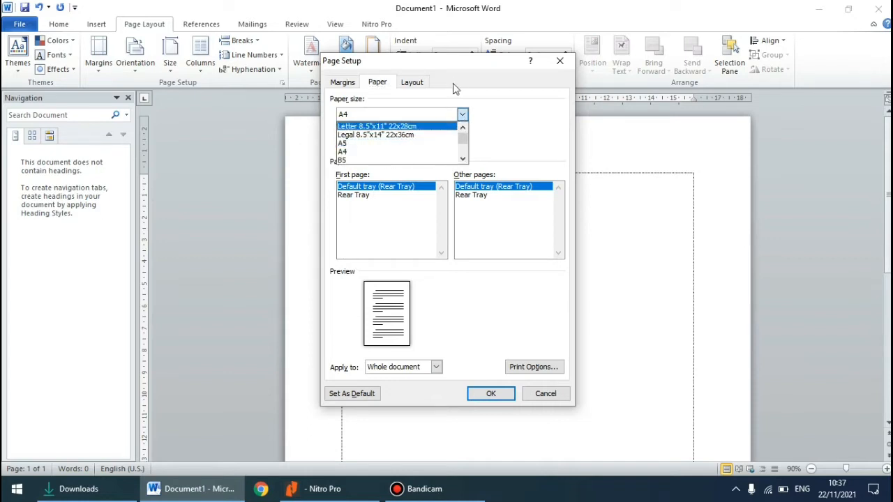
click(447, 114)
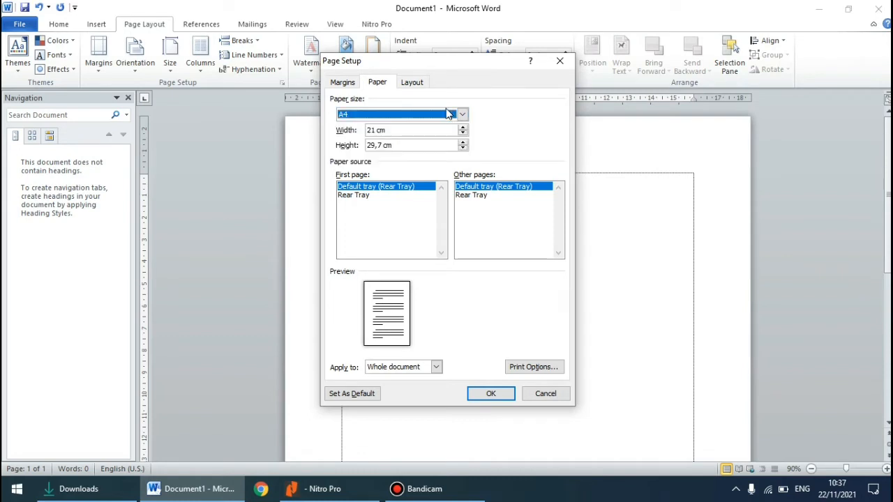
click(481, 401)
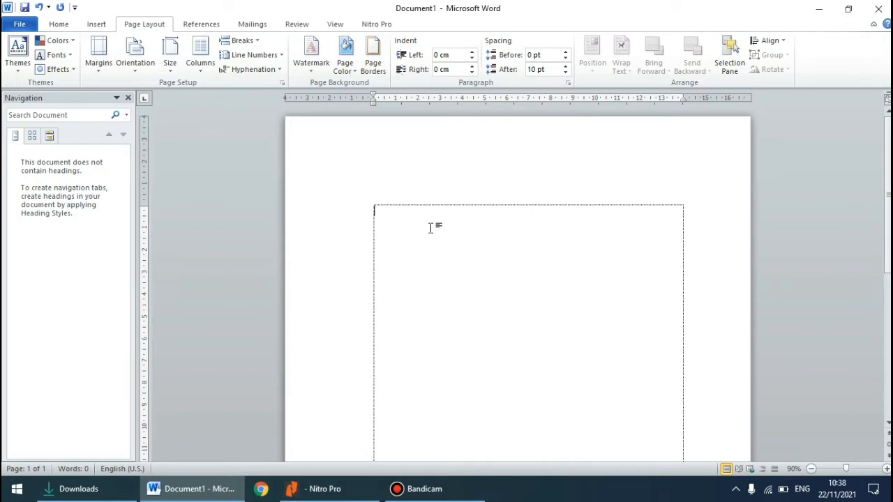
Enter the heading KATA PENGANTAR on the first line of the page
text(DAFT)
key(BackSpace)
key(BackSpace)
key(BackSpace)
key(BackSpace)
text(KATA PENGANTAR)
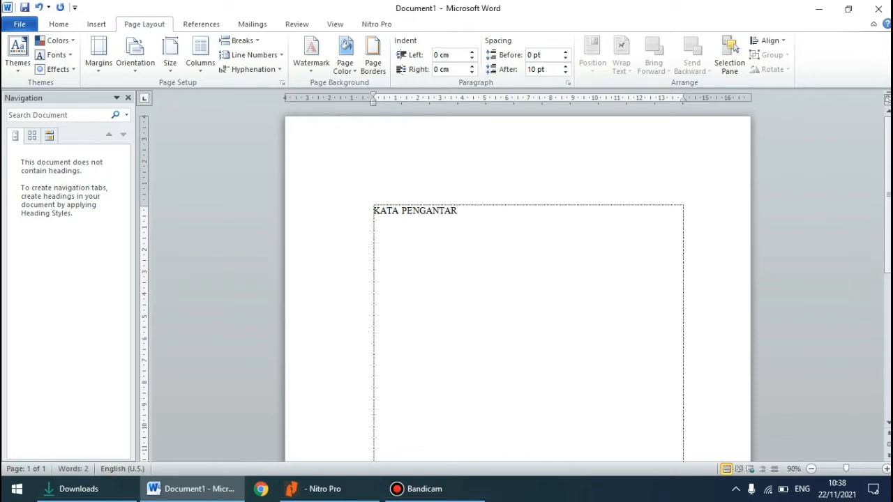
Center the KATA PENGANTAR heading and make it bold
scroll(382, 187, down, 1)
drag(373, 183, 466, 191)
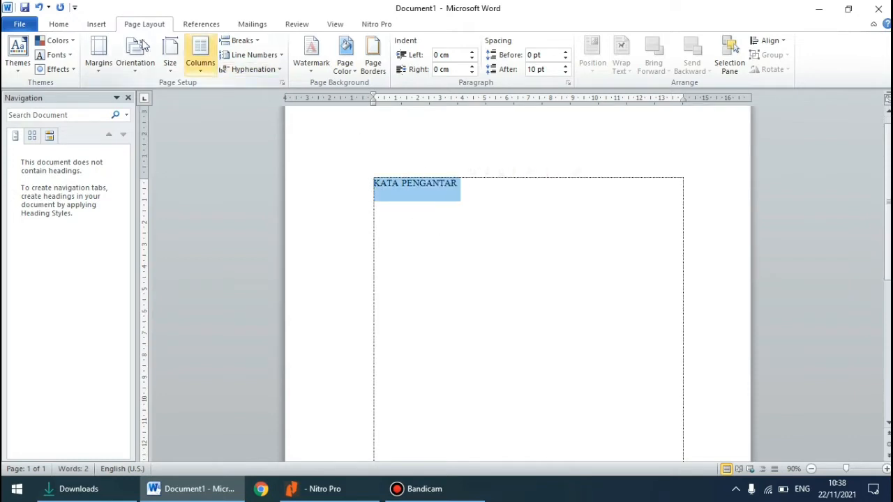
click(67, 26)
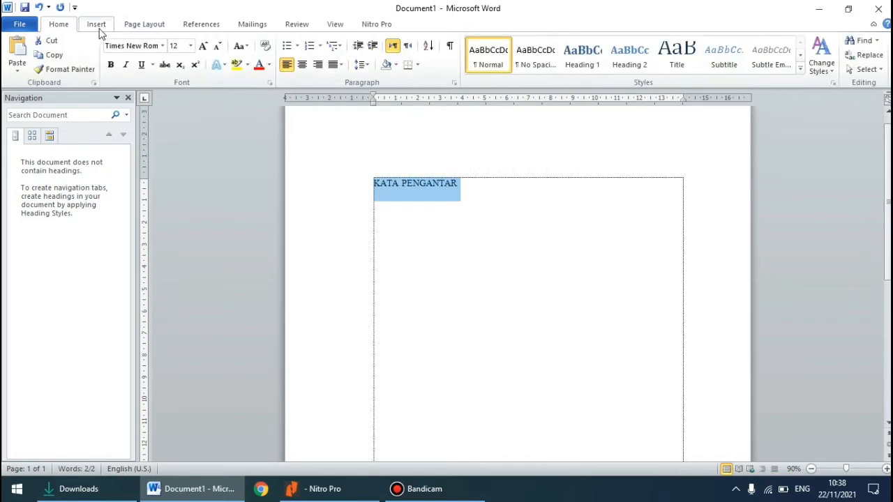
click(303, 67)
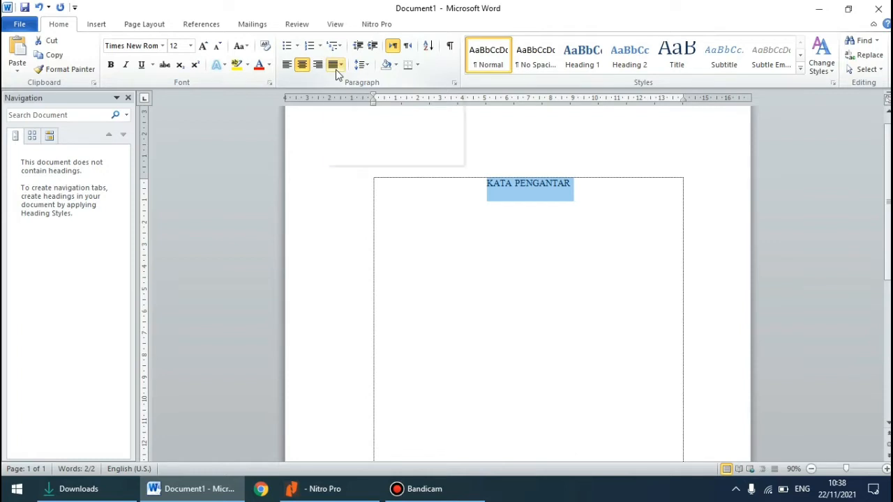
click(112, 64)
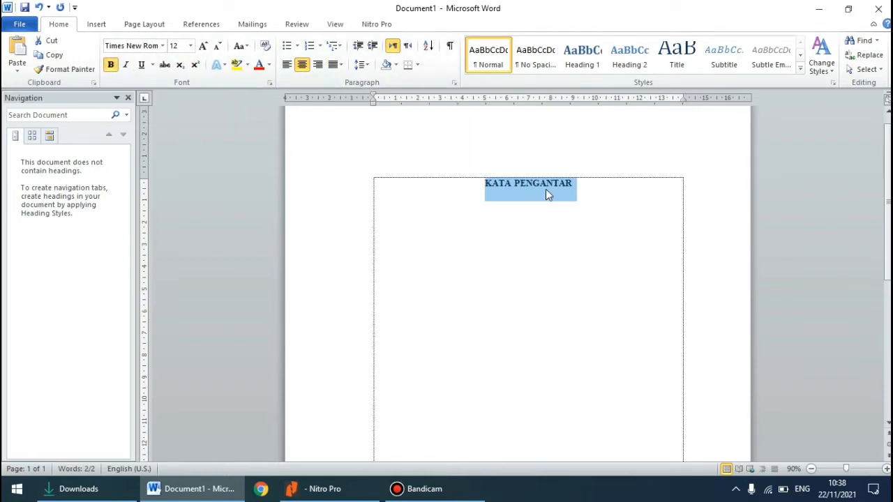
Add a new empty line below the KATA PENGANTAR heading and align it left
click(572, 186)
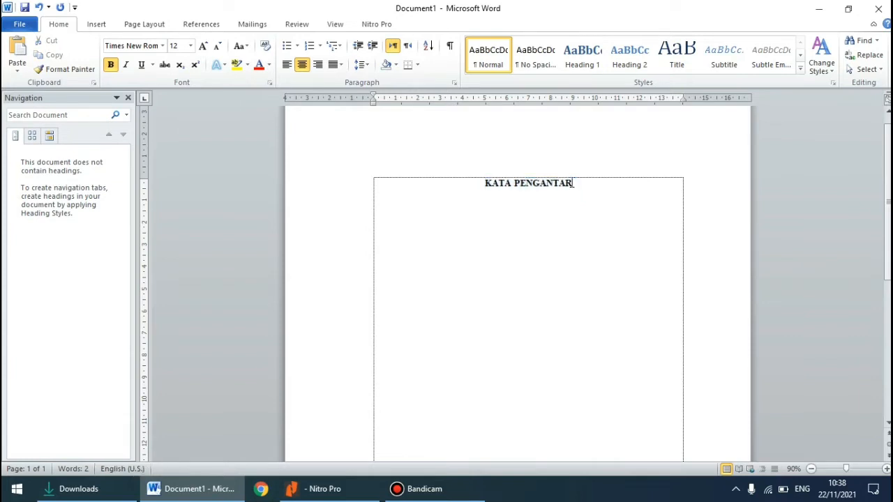
scroll(572, 184, down, 1)
key(Return)
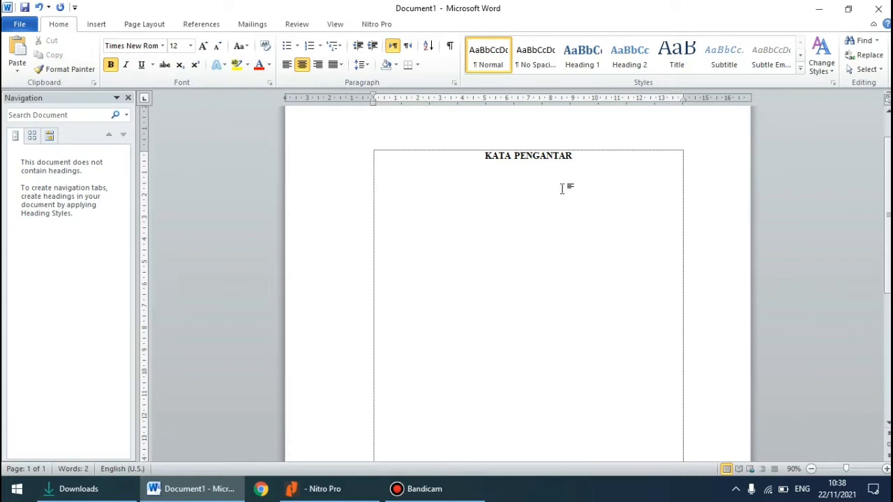
scroll(532, 183, down, 5)
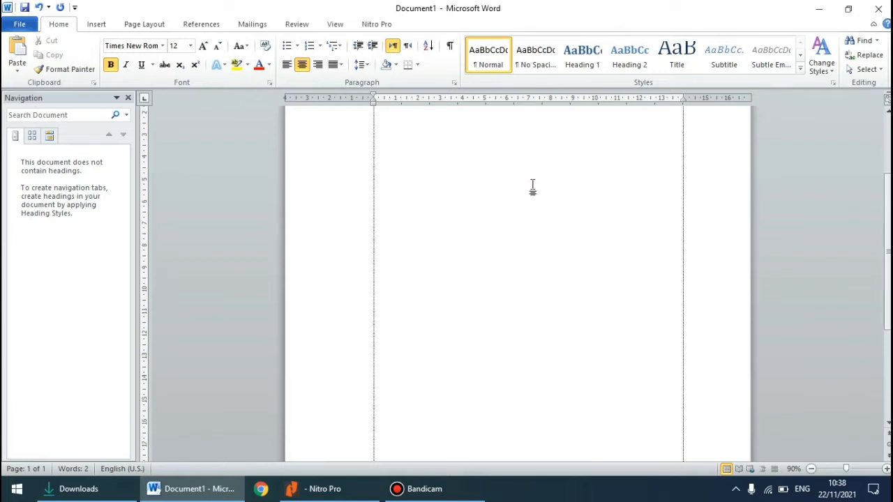
scroll(532, 187, up, 5)
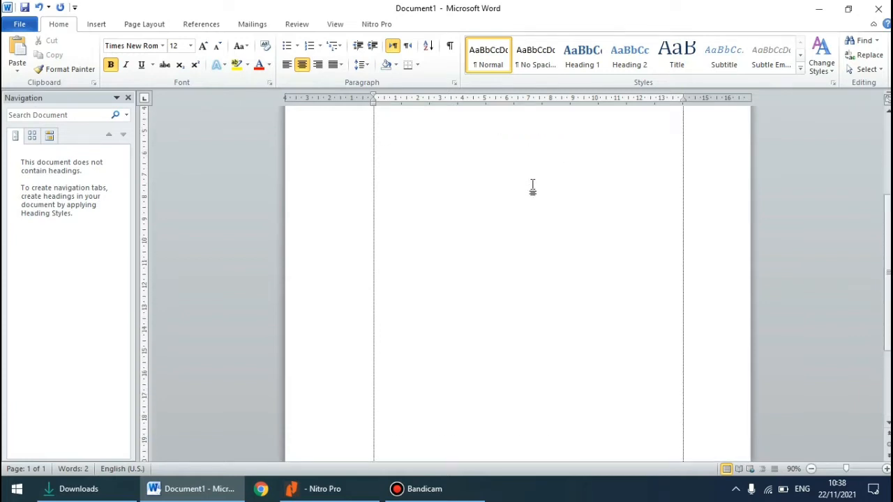
scroll(532, 184, down, 2)
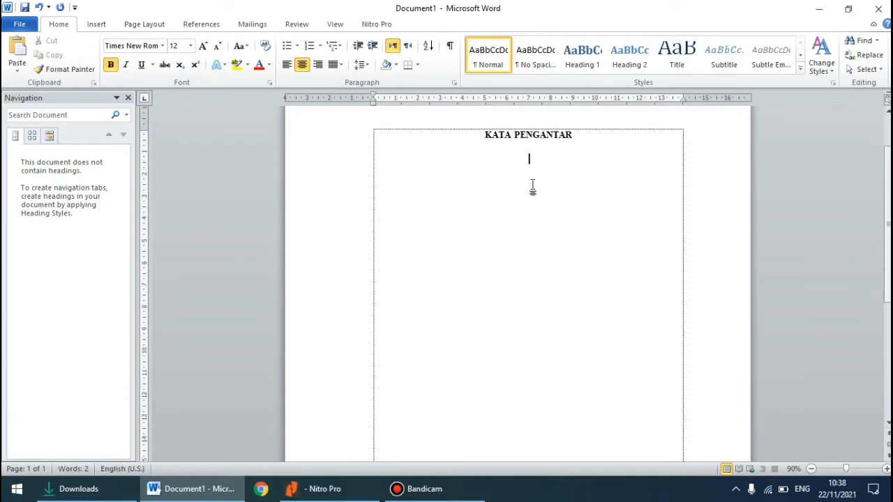
scroll(532, 185, up, 3)
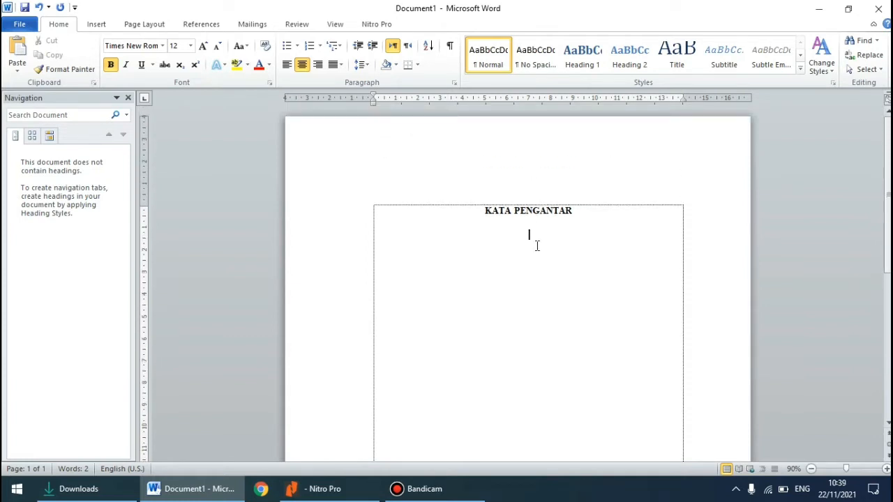
key(Return)
key(BackSpace)
key(ctrl+l)
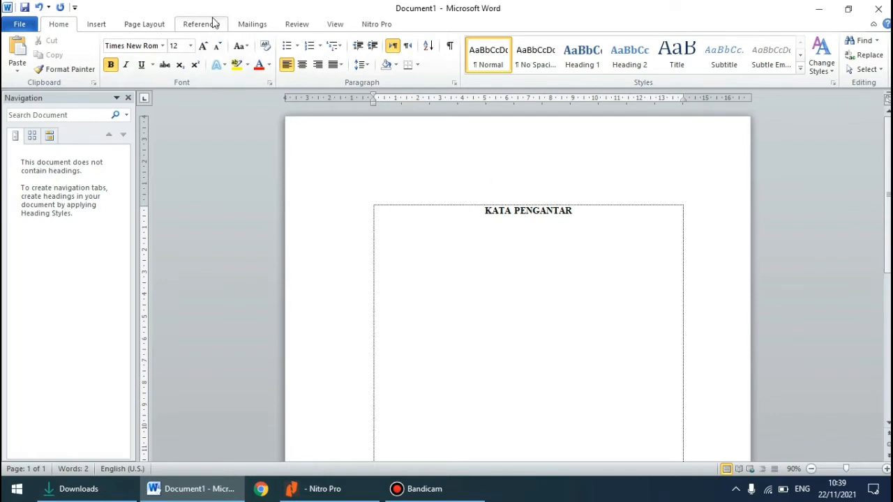
Insert a Next Page section break below the heading and place the cursor on the new page
click(172, 25)
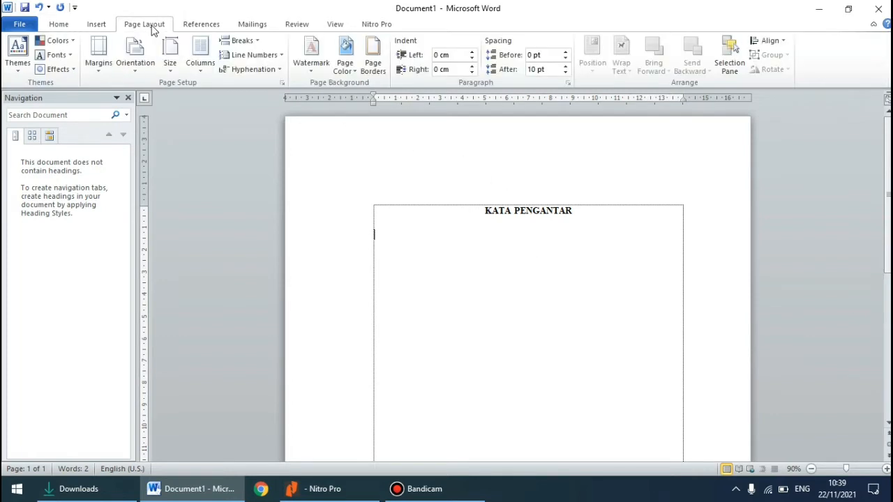
click(230, 45)
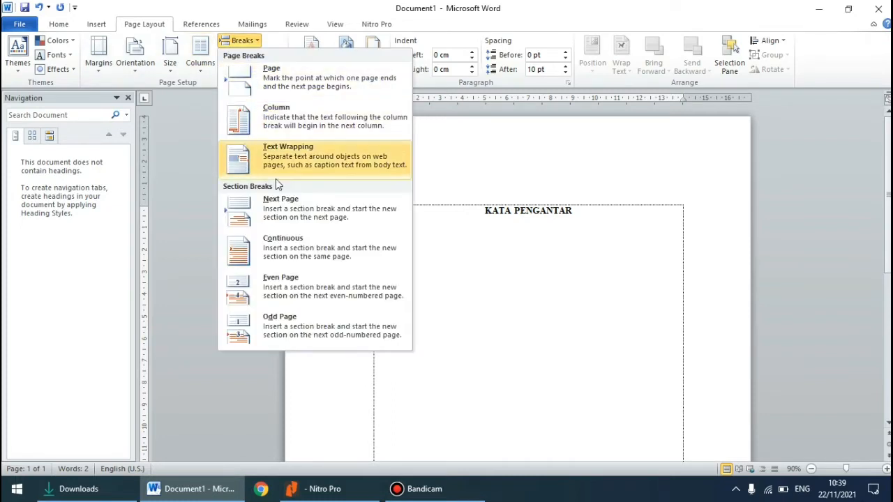
click(281, 209)
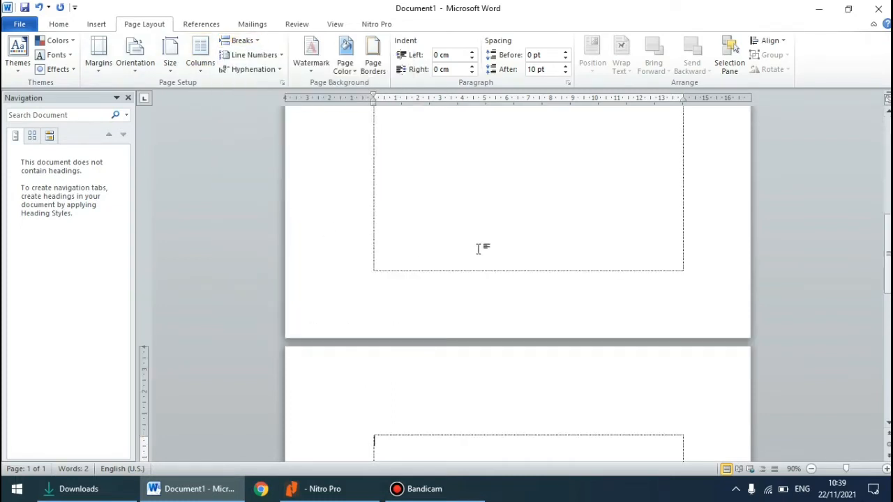
scroll(434, 418, down, 2)
scroll(432, 422, up, 6)
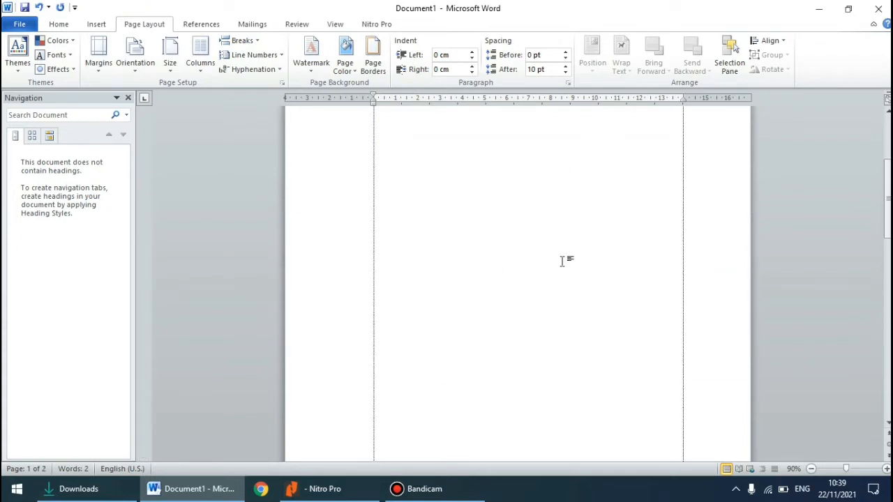
scroll(563, 262, down, 8)
click(448, 317)
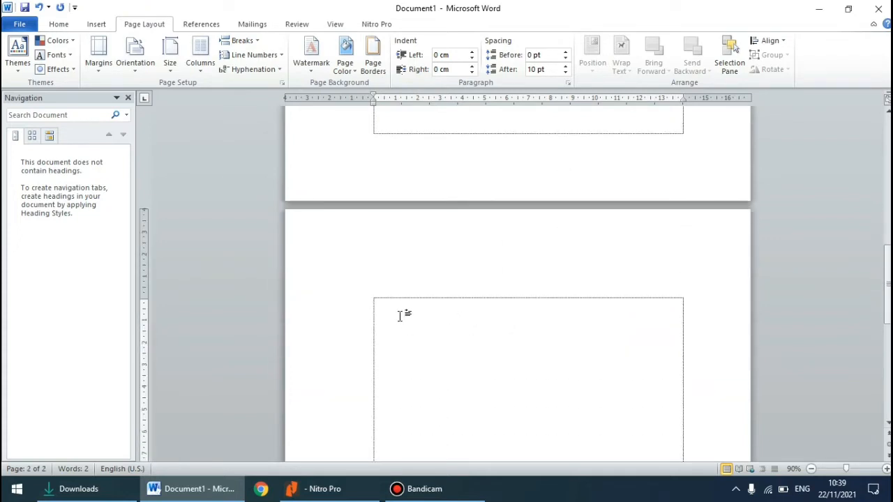
scroll(400, 316, down, 1)
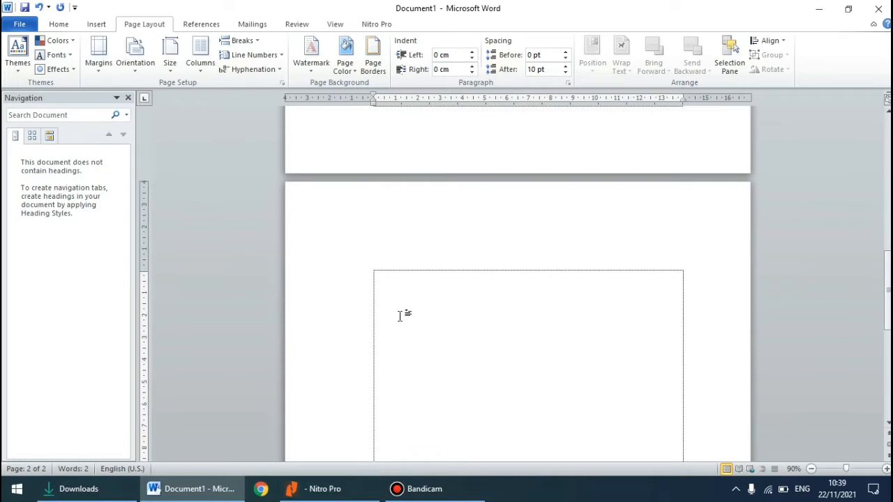
Enter the heading DAFTAR ISI on the new page and center it in bold
text(DAFTAR ISI)
drag(375, 281, 448, 280)
click(491, 260)
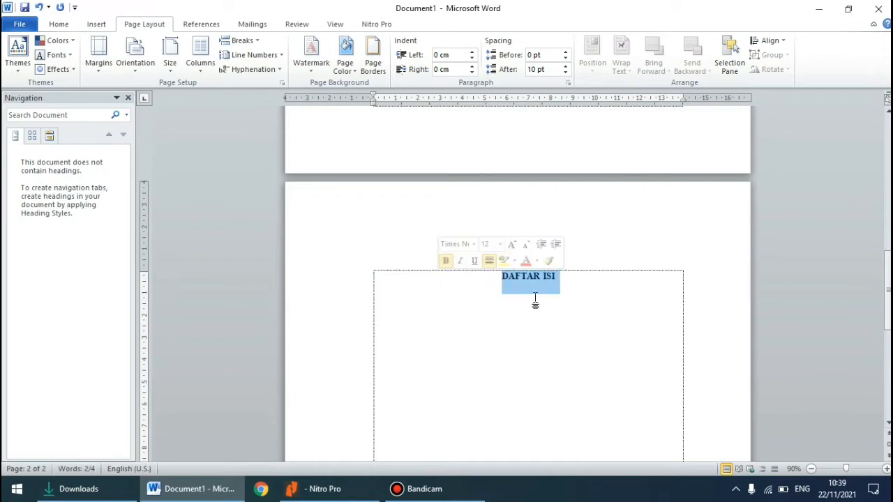
Add an empty line below the DAFTAR ISI heading and insert a Next Page section break there
click(572, 282)
key(Return)
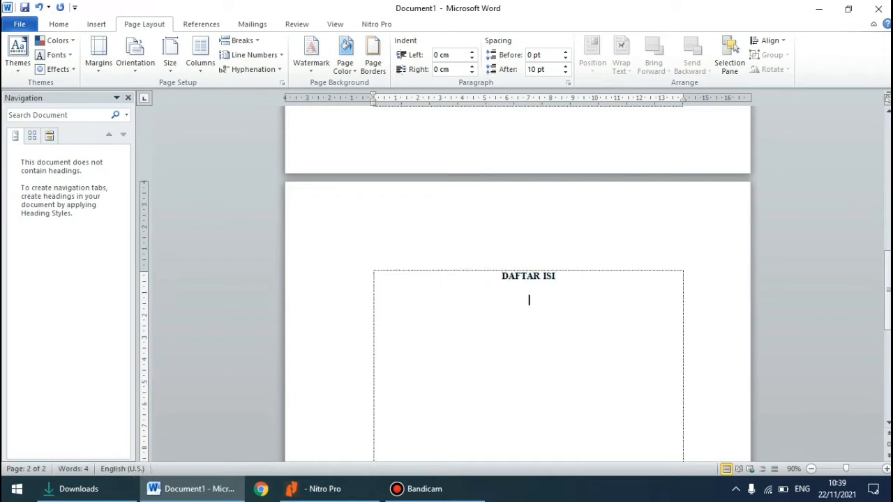
click(240, 40)
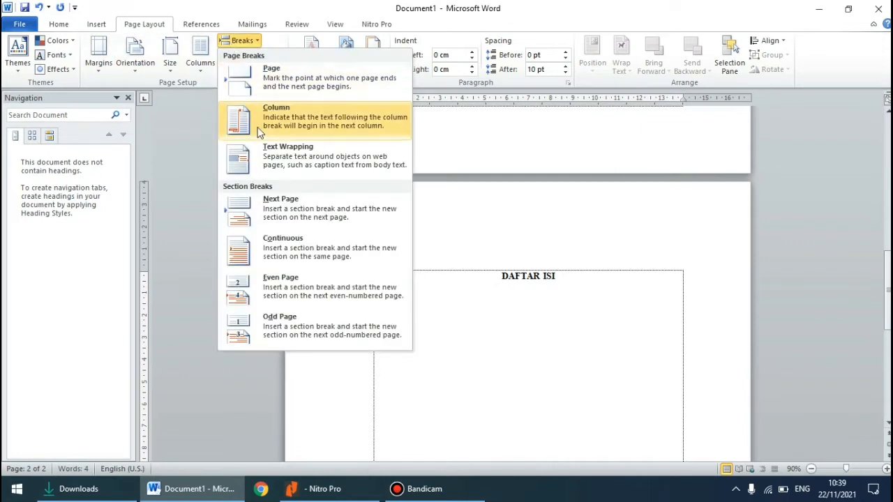
click(276, 212)
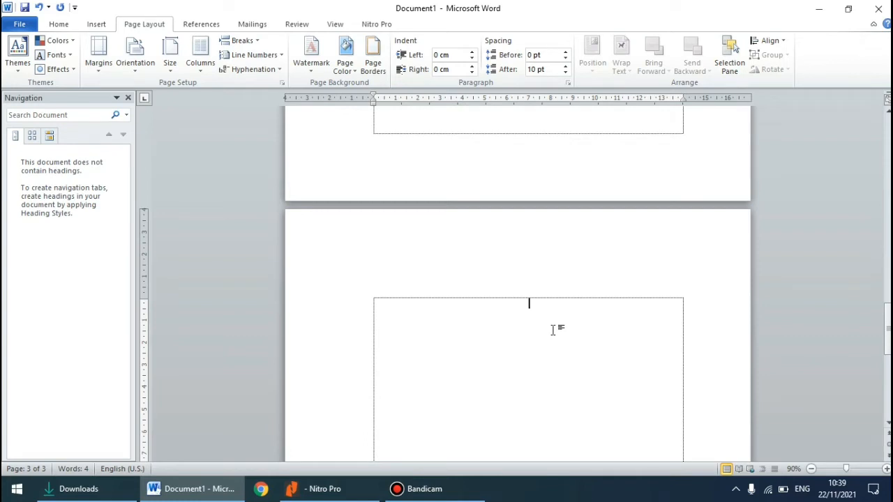
Enter the chapter heading BAB I with PENDAHULUAN on the line below, followed by a new empty line
text(BAB I)
key(Return)
text(PENDAHU)
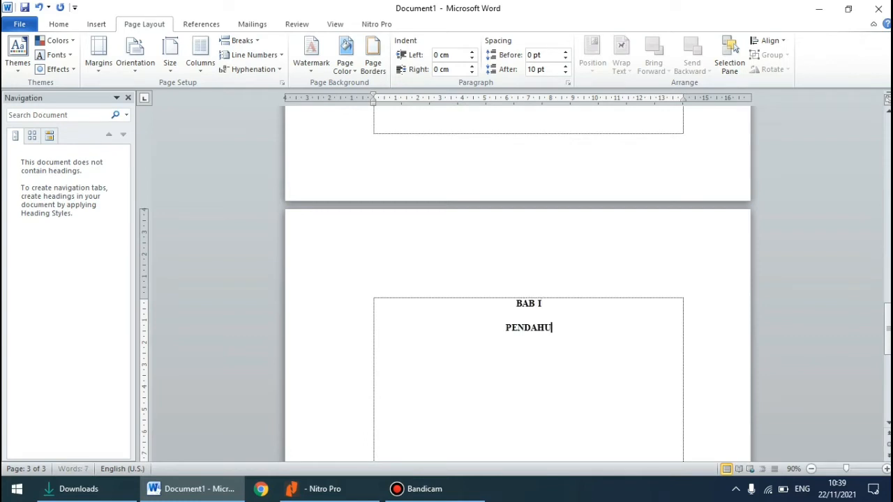
text(LUAN)
key(Return)
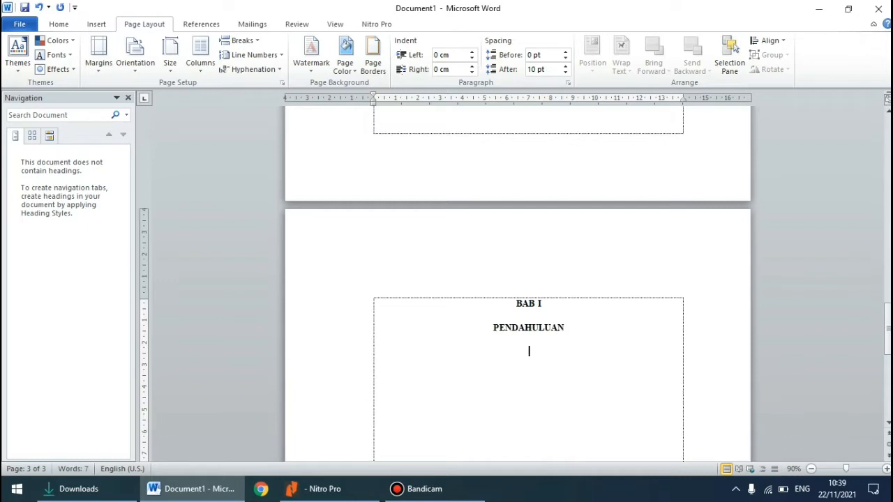
Start a left-aligned lettered list under PENDAHULUAN with item A. Latar Belakang
key(ctrl+l)
text(A. La)
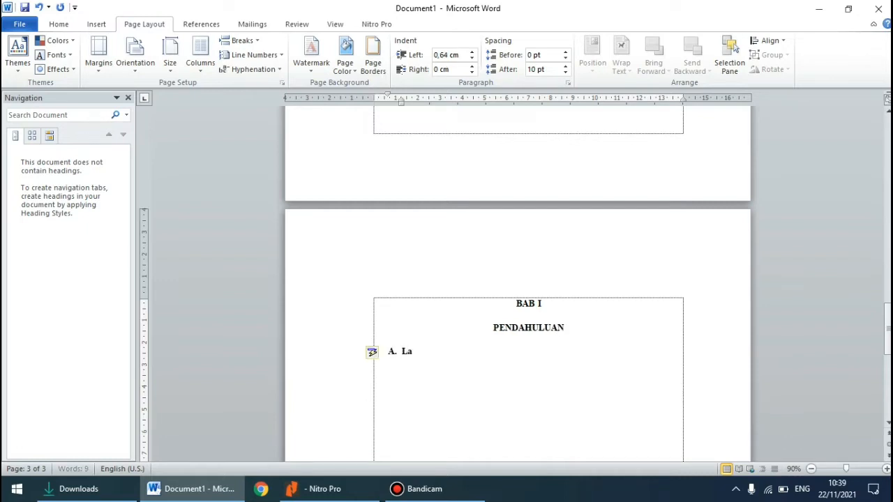
text(tar Belaka)
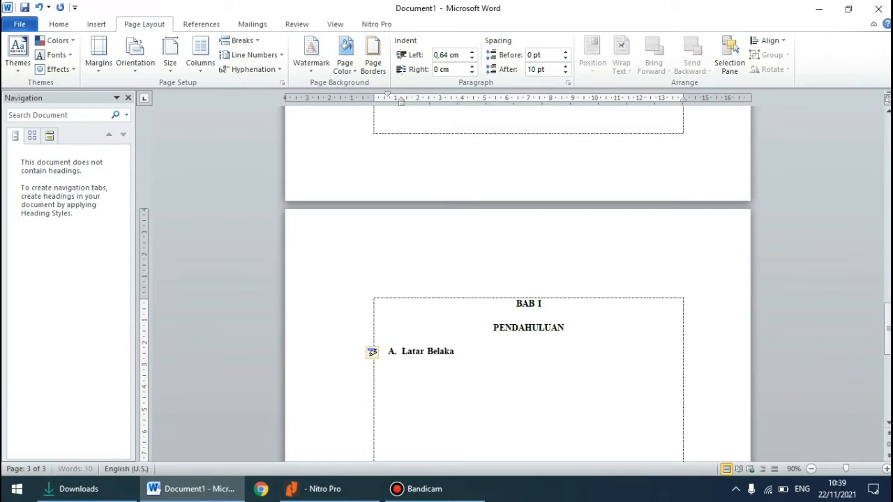
text(ng)
key(Return)
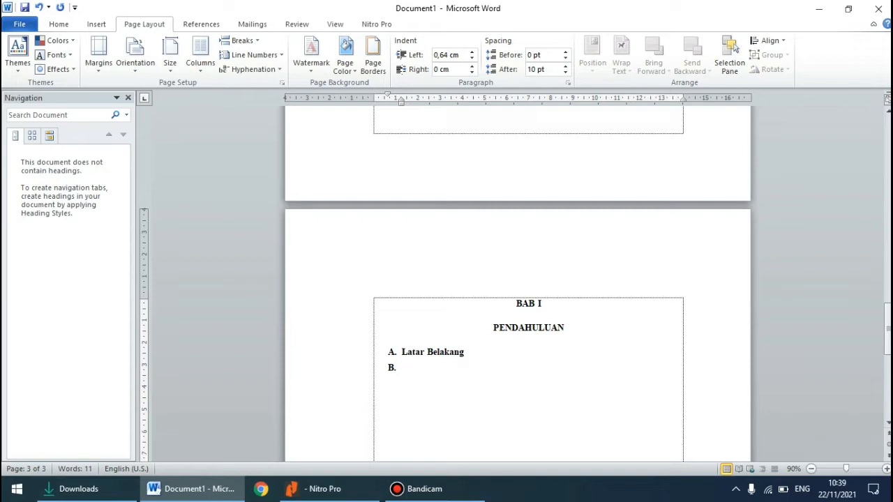
Enter Rumusan Masalah as item B of the lettered list
text(B.)
key(BackSpace)
text(r)
key(BackSpace)
text(Rumusan Masalah)
scroll(554, 327, down, 3)
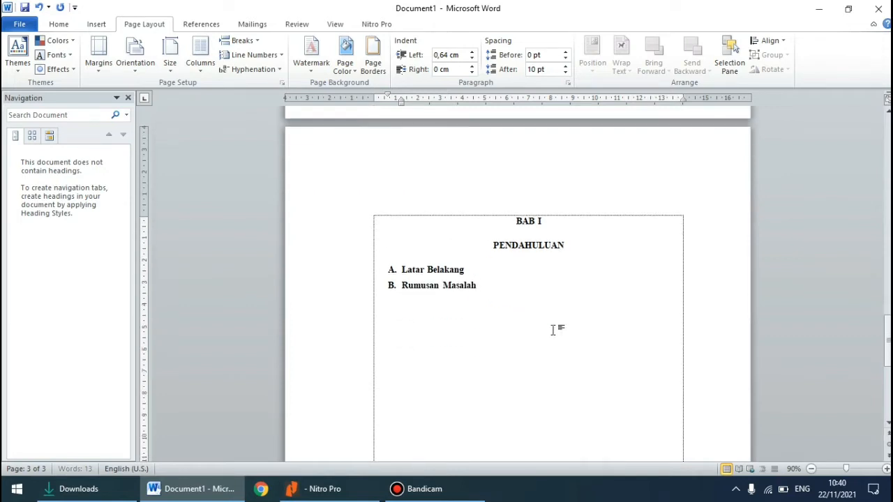
End the lettered list with an unindented empty line and insert a Next Page section break there
key(Return)
key(BackSpace)
key(BackSpace)
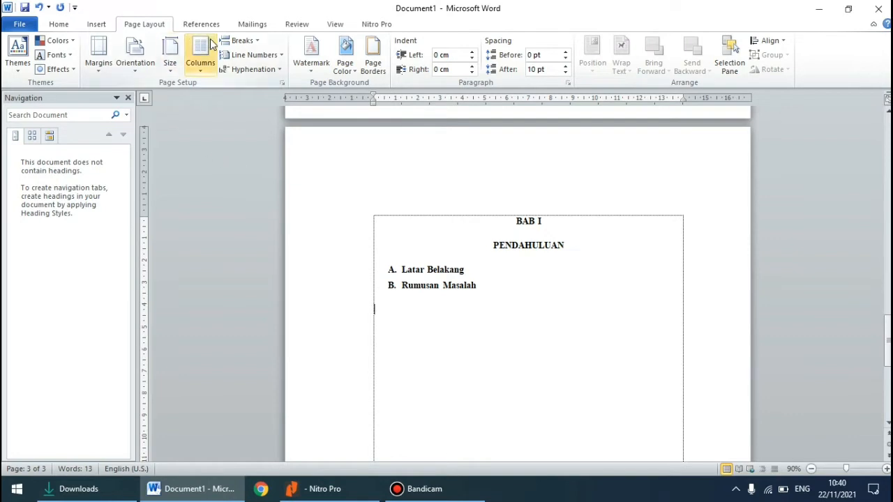
click(242, 40)
click(279, 204)
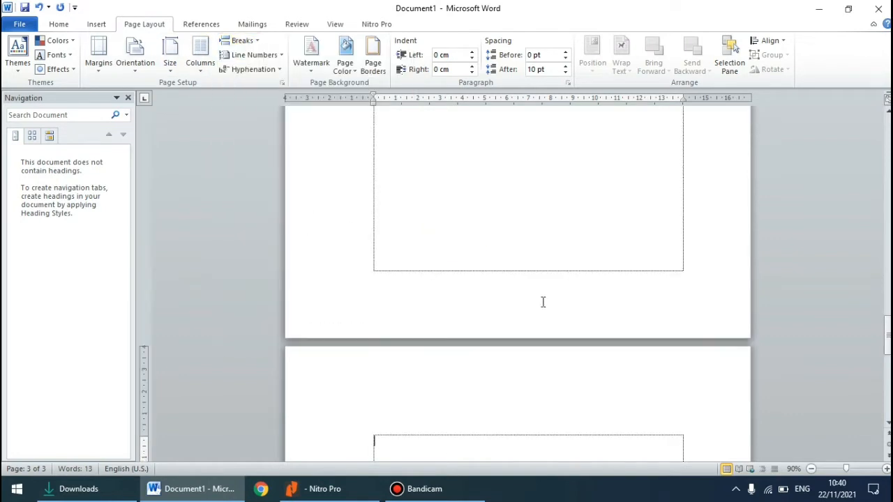
Enter the chapter heading BAB II with PEMBAHASAN on the line below at the top of the new page
scroll(543, 302, down, 1)
text(bab)
key(BackSpace)
key(BackSpace)
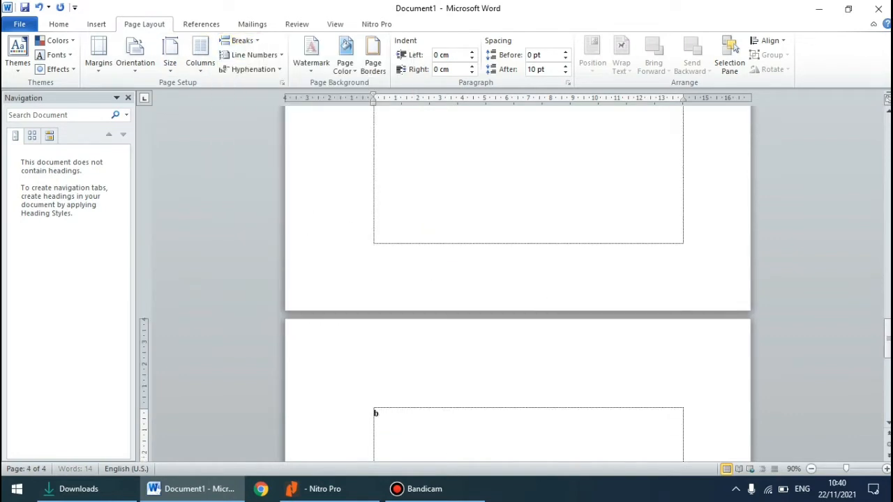
key(BackSpace)
text(BAB )
text(II )
text(PE)
text(MBAHASAN)
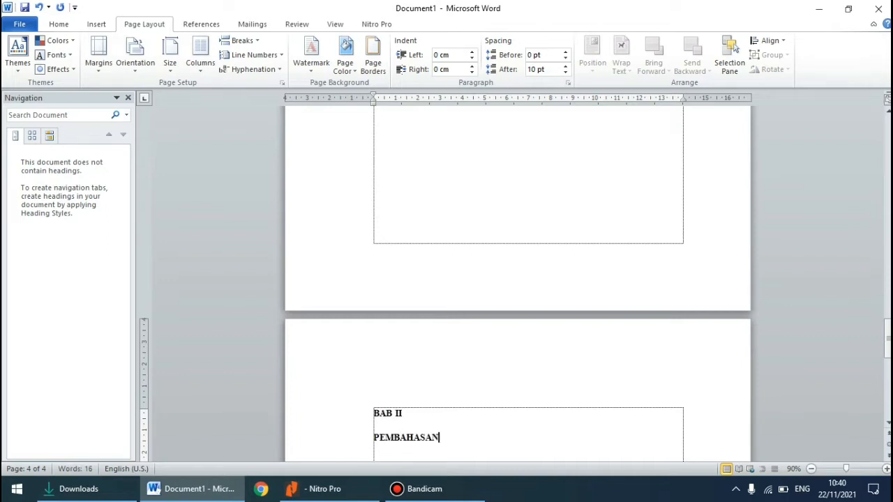
Center both lines of the BAB II PEMBAHASAN heading and place the cursor after it
scroll(551, 305, down, 3)
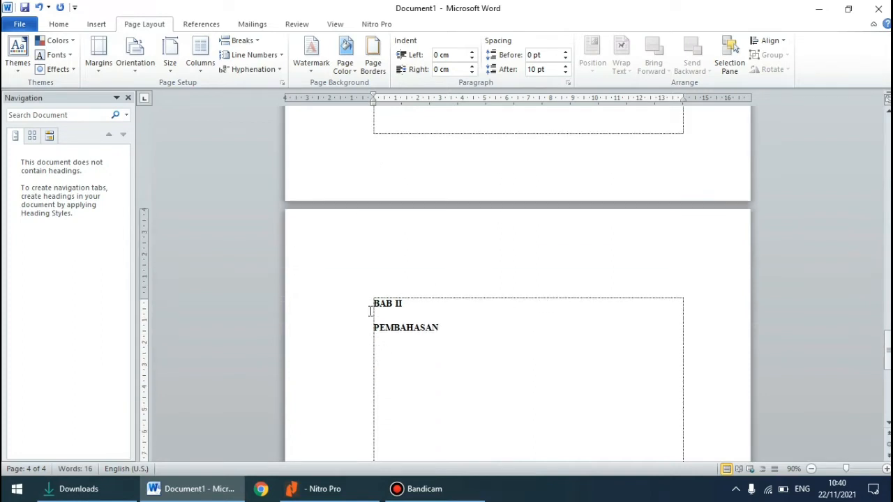
drag(370, 311, 454, 329)
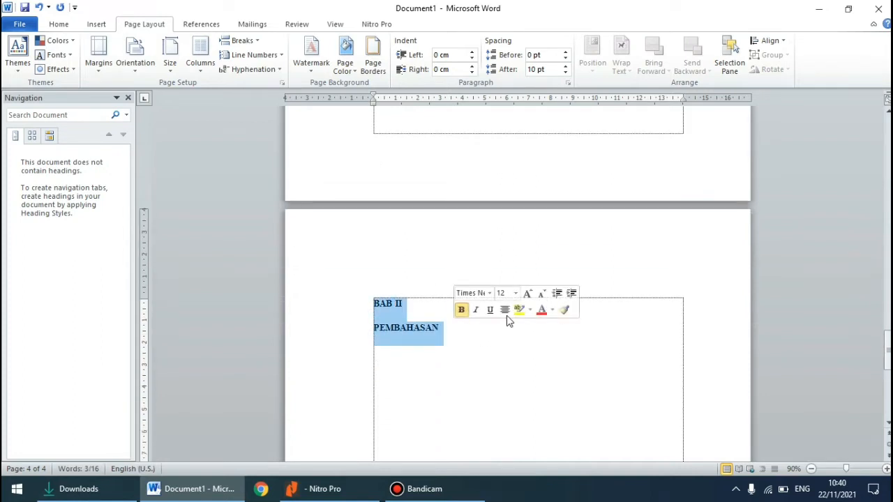
click(504, 310)
click(571, 339)
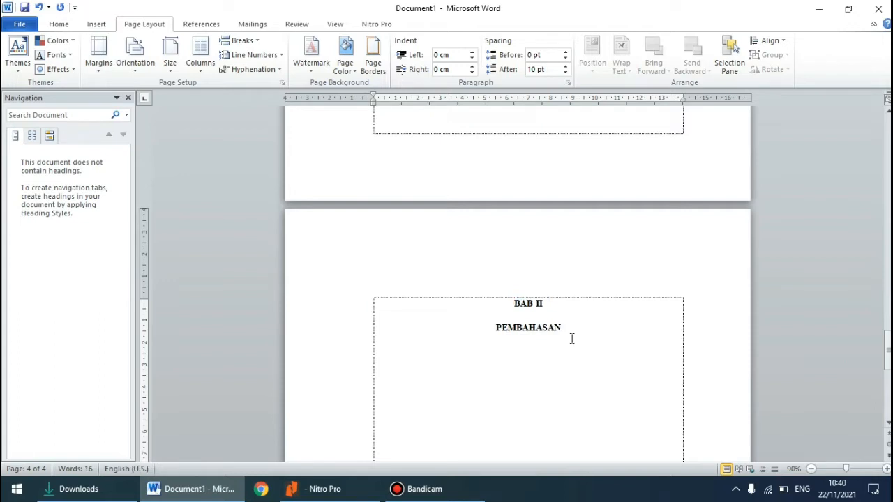
Add a left-aligned lettered list under PEMBAHASAN with items A. PENGERTIAN WARGA NEGARA and B. PANCASILA
key(Return)
text(A.)
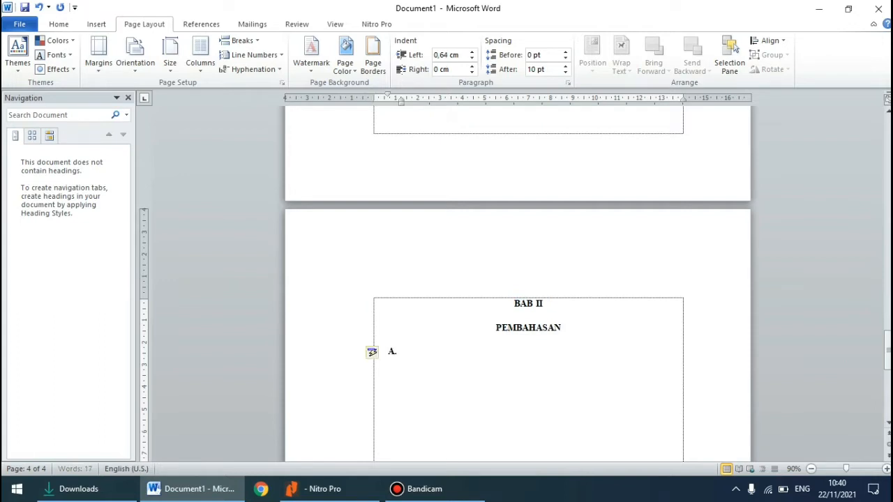
text( PENGERTIAN WA)
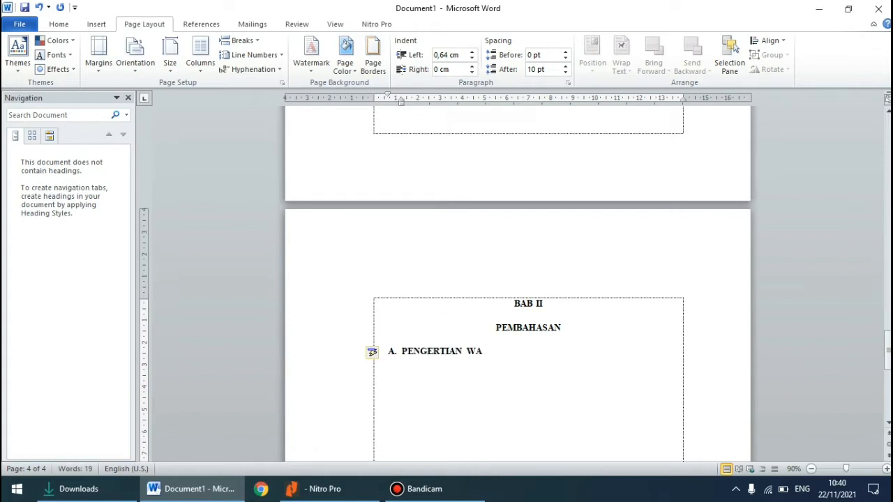
text(RGA NEGARA)
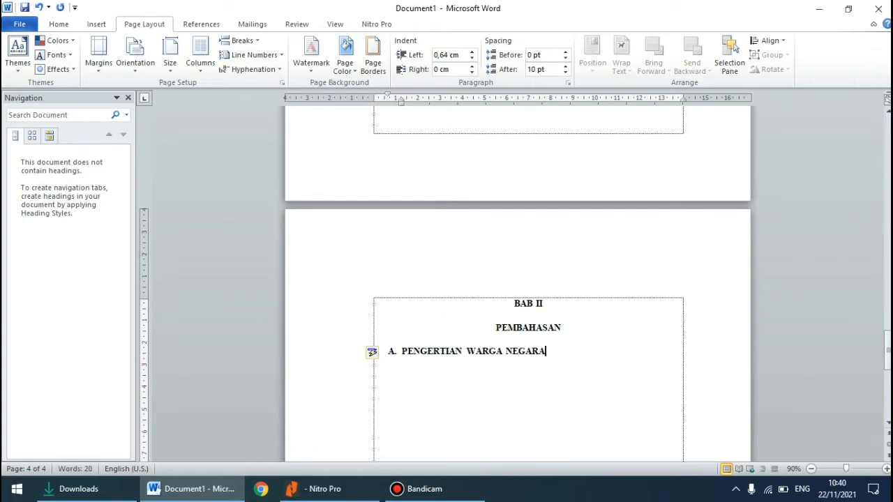
key(Return)
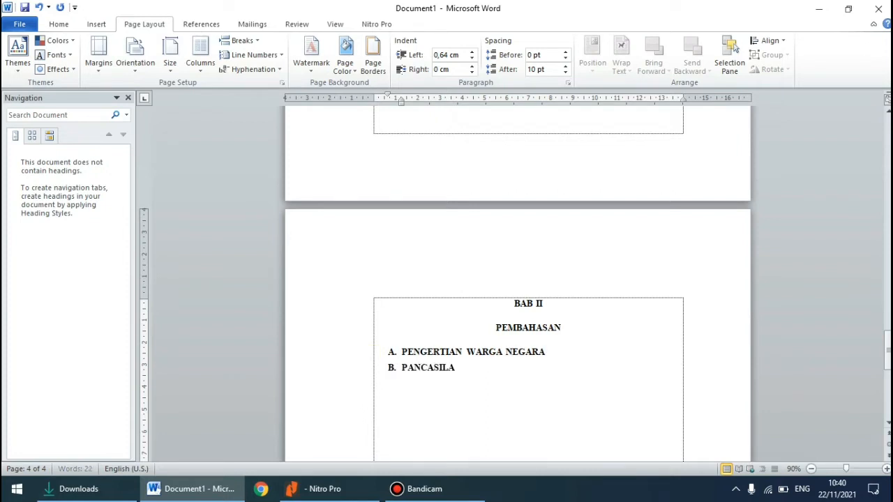
Review the document's pages from BAB II back to the KATA PENGANTAR page
scroll(517, 279, up, 3)
scroll(517, 279, down, 6)
scroll(518, 279, up, 5)
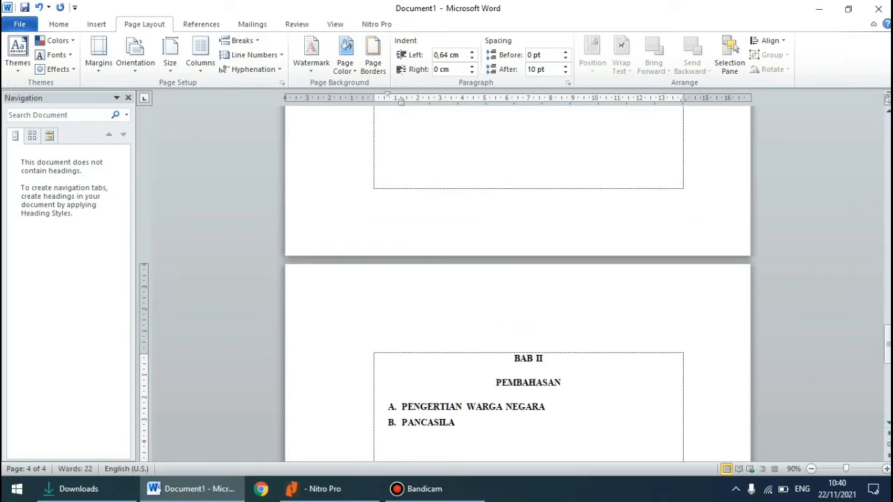
scroll(517, 279, up, 15)
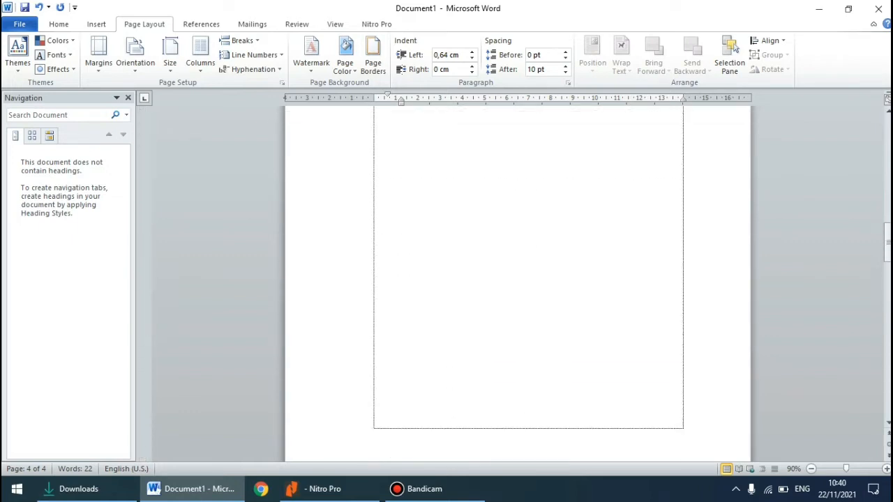
scroll(574, 338, up, 15)
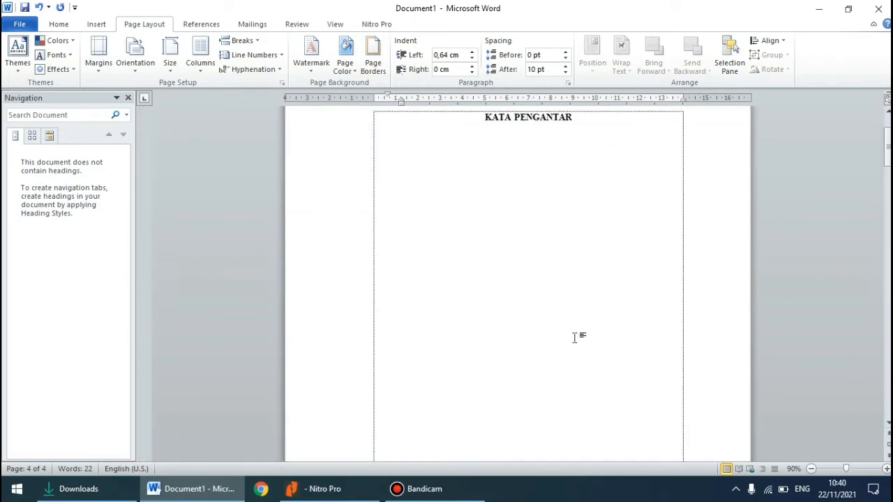
scroll(573, 337, up, 3)
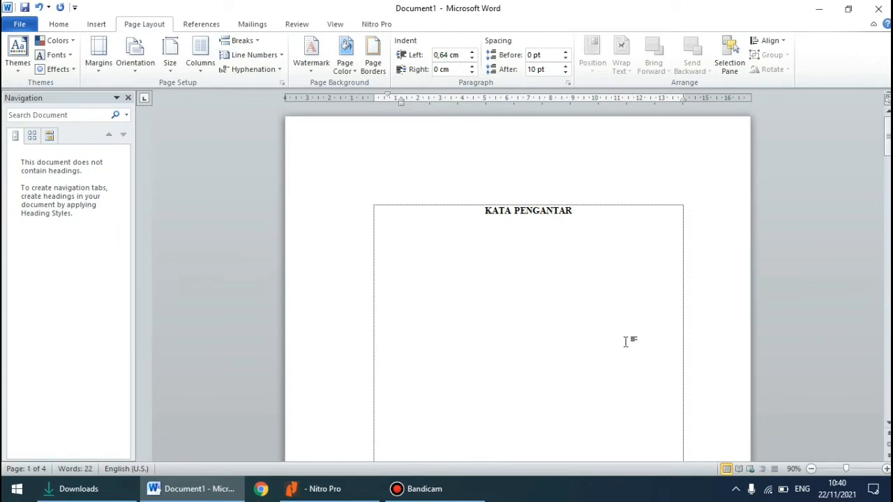
scroll(625, 341, down, 1)
scroll(625, 342, up, 1)
scroll(489, 213, down, 3)
scroll(490, 214, up, 3)
Apply the Heading 1 style to the KATA PENGANTAR title on the first page
drag(481, 211, 563, 201)
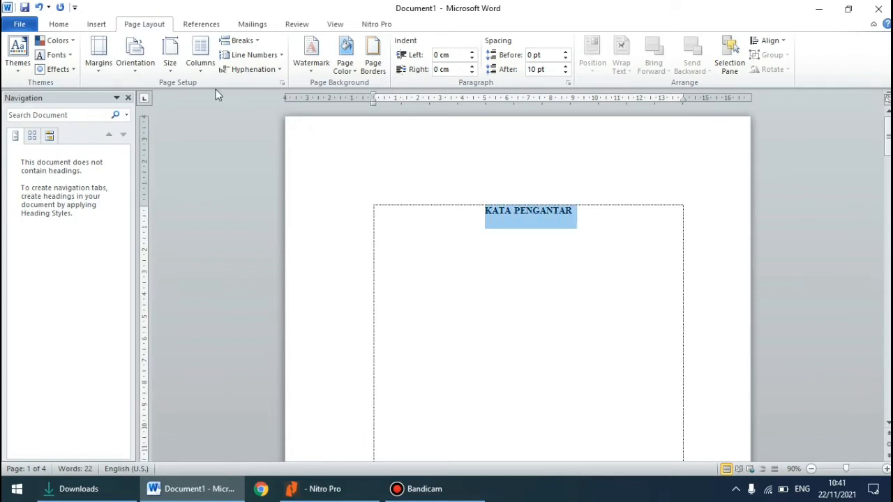
click(60, 25)
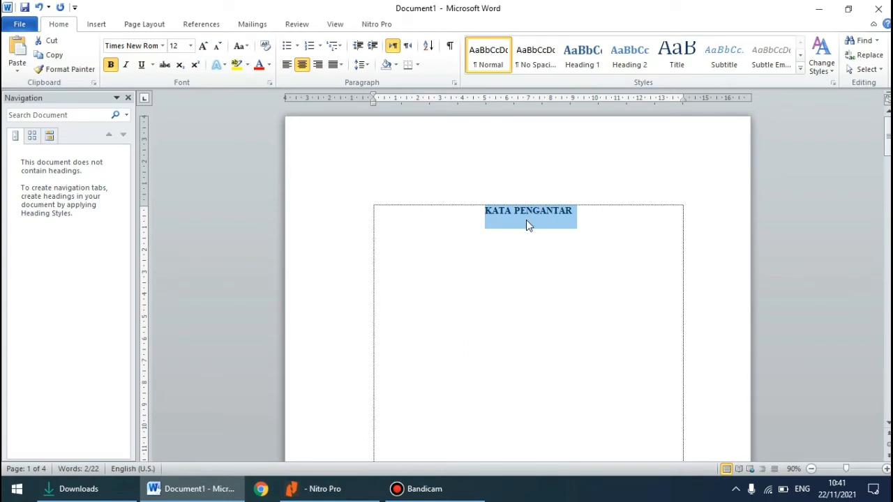
click(584, 60)
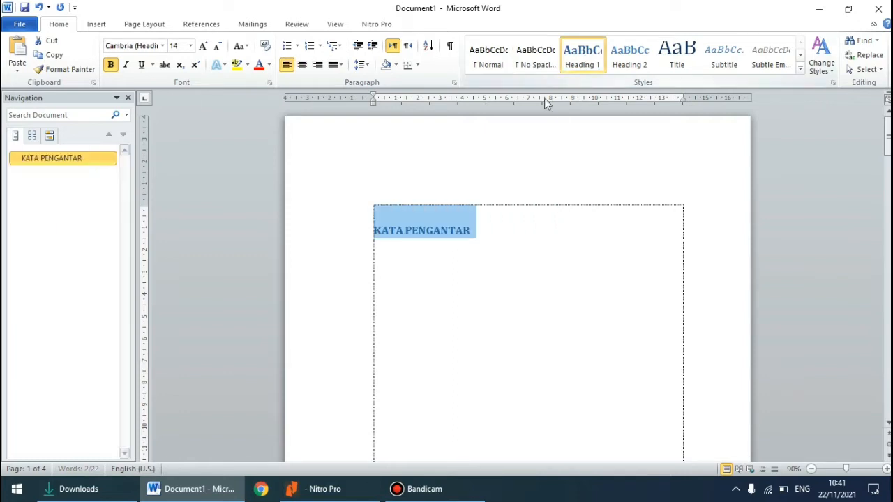
Set the KATA PENGANTAR heading's font to Times New Roman, size 12
click(162, 46)
click(175, 106)
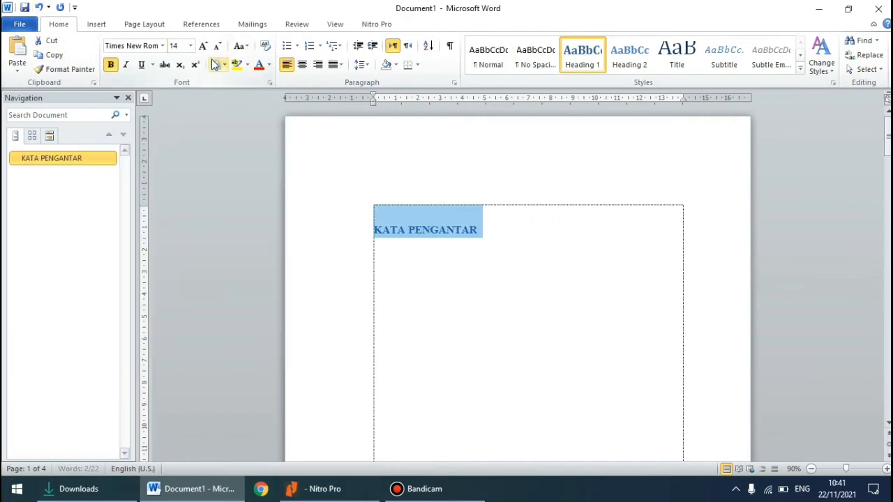
click(190, 45)
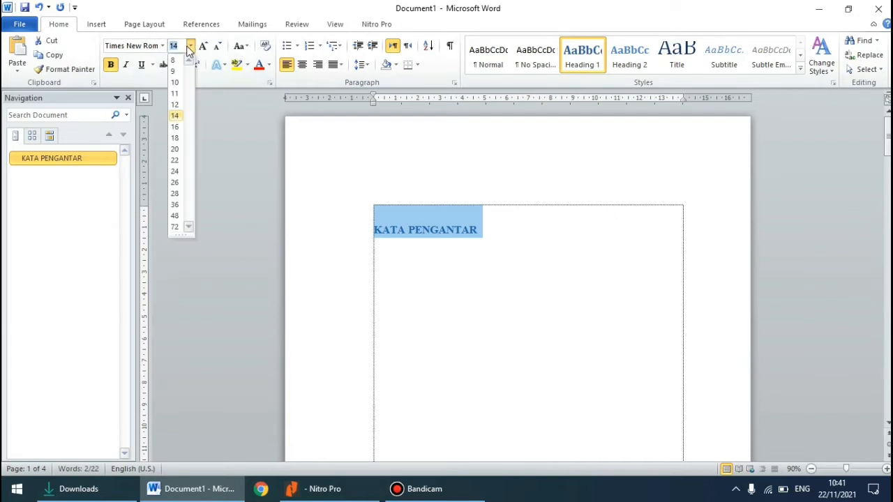
click(175, 104)
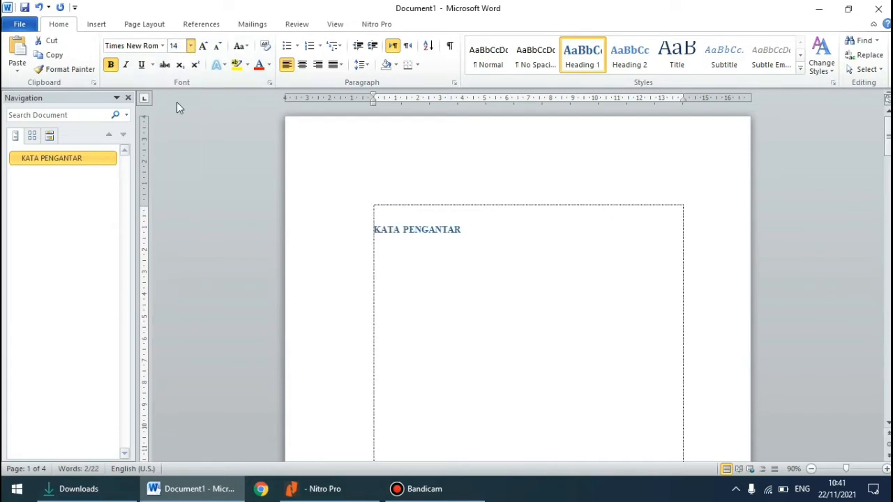
Change the KATA PENGANTAR heading's font color to black and center it
click(268, 65)
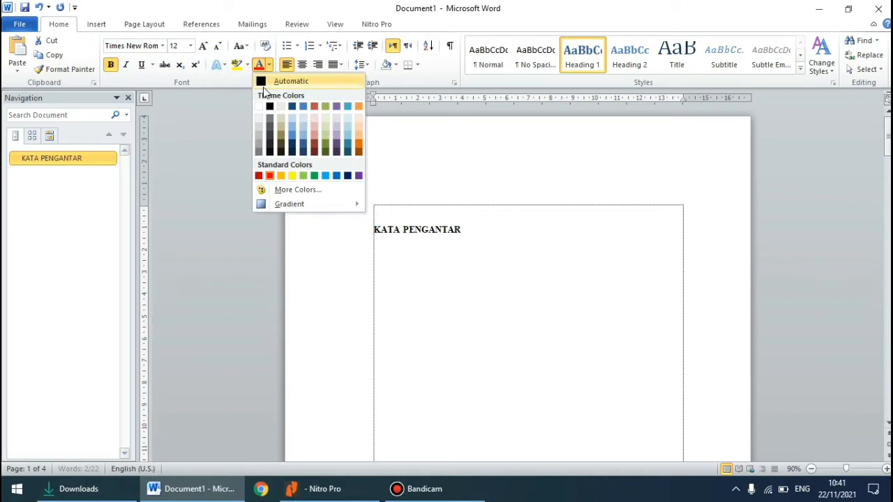
click(277, 137)
click(305, 65)
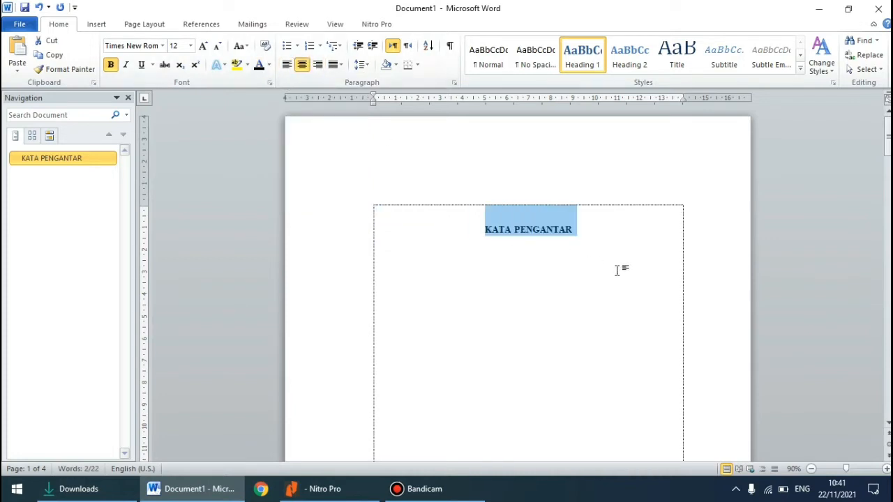
click(597, 237)
scroll(596, 235, down, 2)
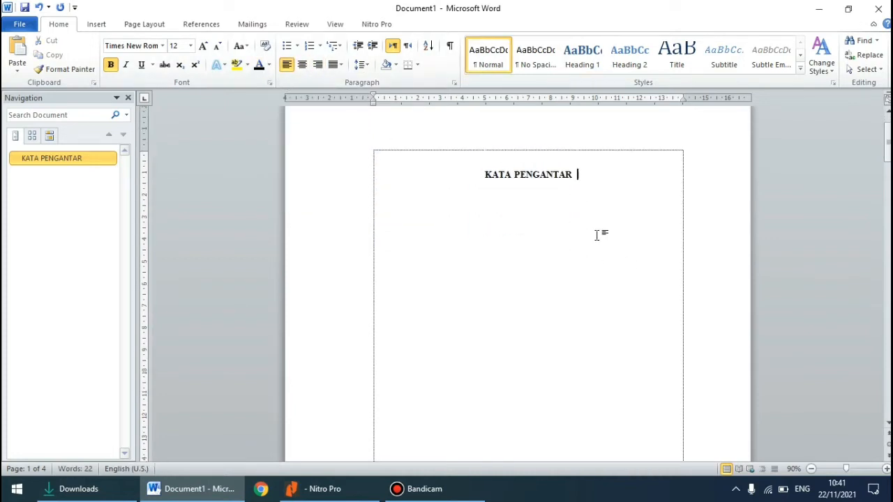
scroll(596, 235, up, 1)
scroll(595, 235, up, 1)
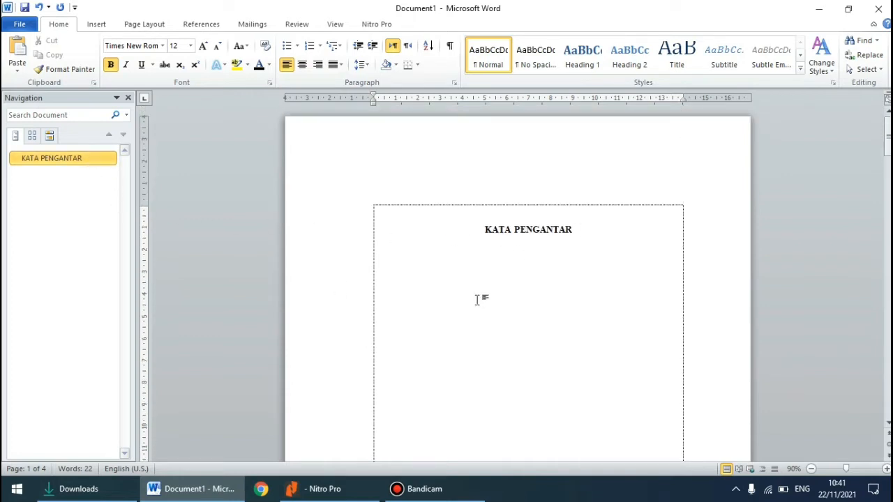
Apply the Heading 1 style to the DAFTAR ISI title on the second page
scroll(512, 285, down, 15)
scroll(514, 280, down, 2)
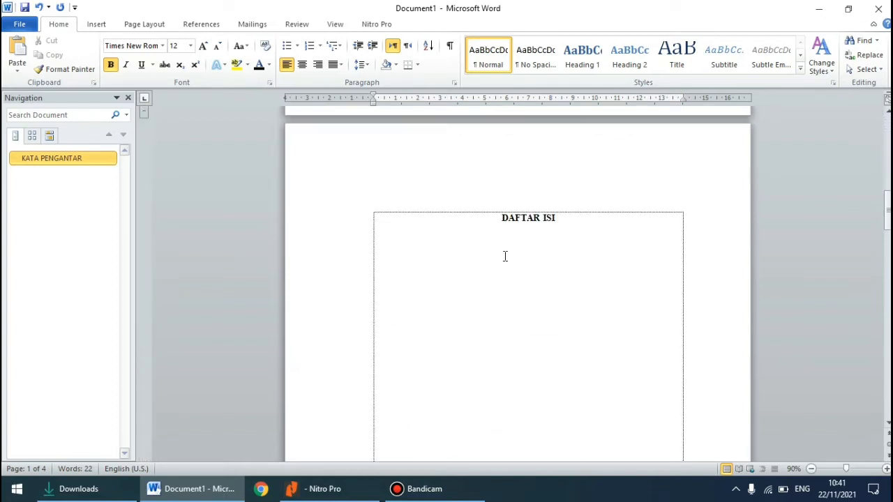
drag(500, 223, 576, 217)
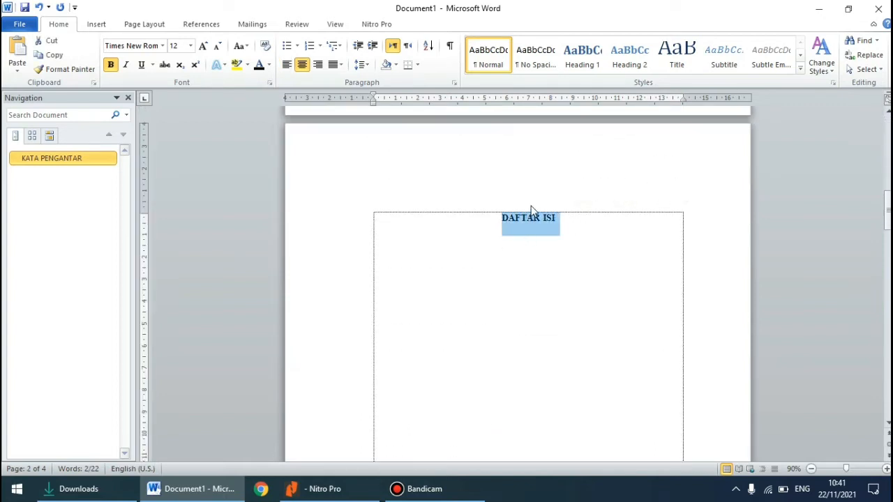
click(582, 62)
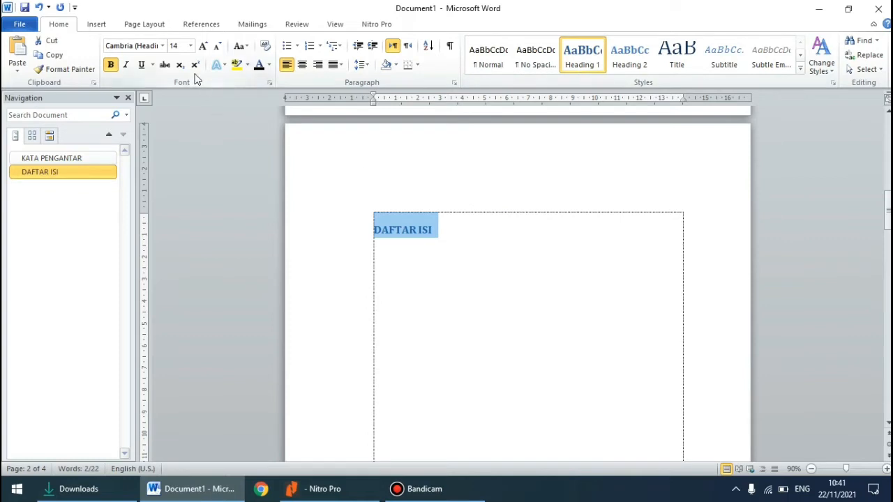
Set the DAFTAR ISI heading's font to Times New Roman, size 12, and center it
click(163, 46)
click(199, 110)
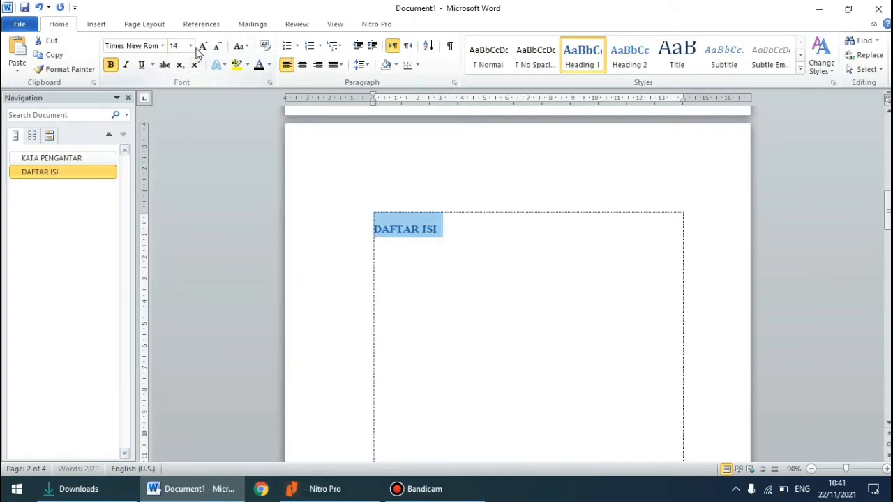
click(190, 46)
click(187, 104)
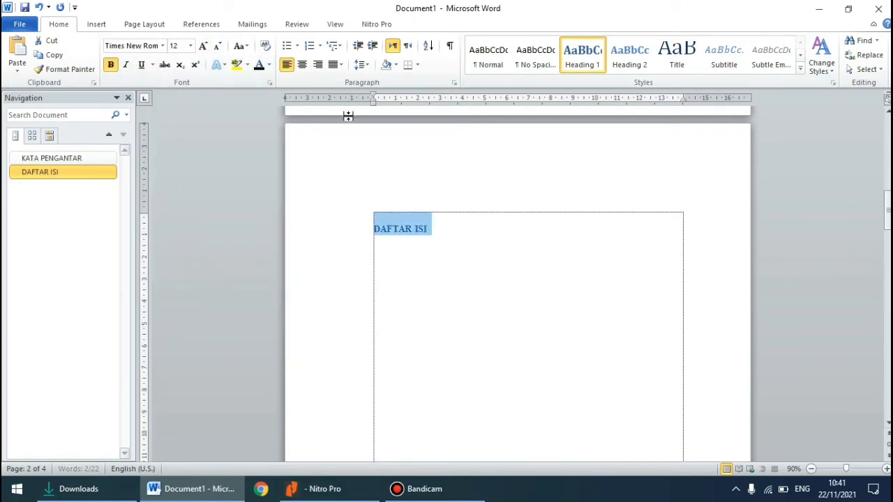
click(302, 64)
Apply the Heading 1 style to the BAB I and PENDAHULUAN title lines on the third page
scroll(588, 269, down, 3)
scroll(522, 200, down, 18)
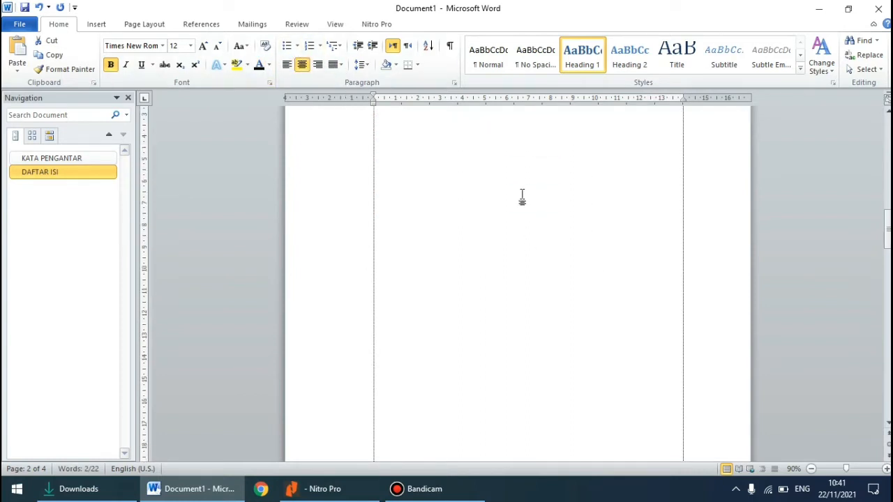
scroll(520, 204, down, 4)
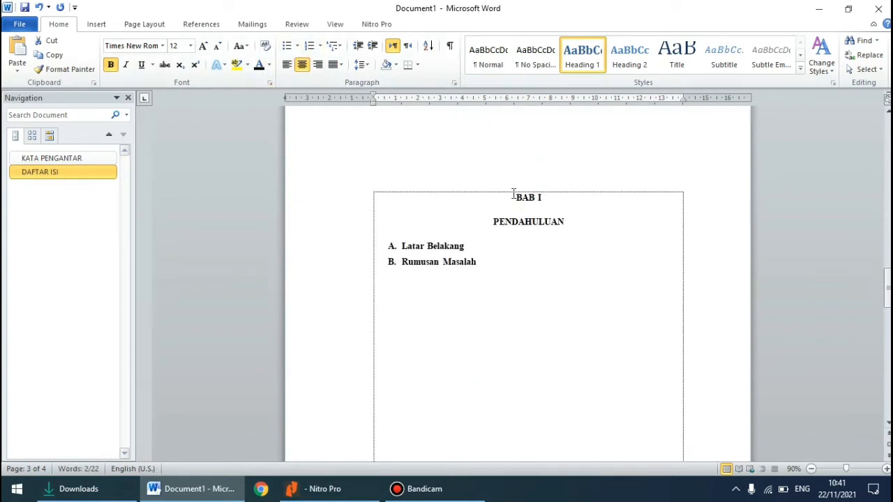
drag(513, 194, 588, 235)
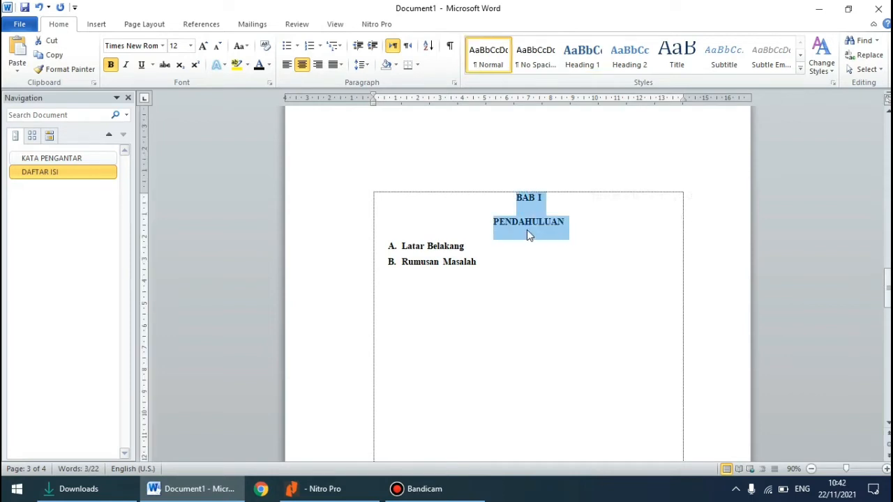
click(582, 56)
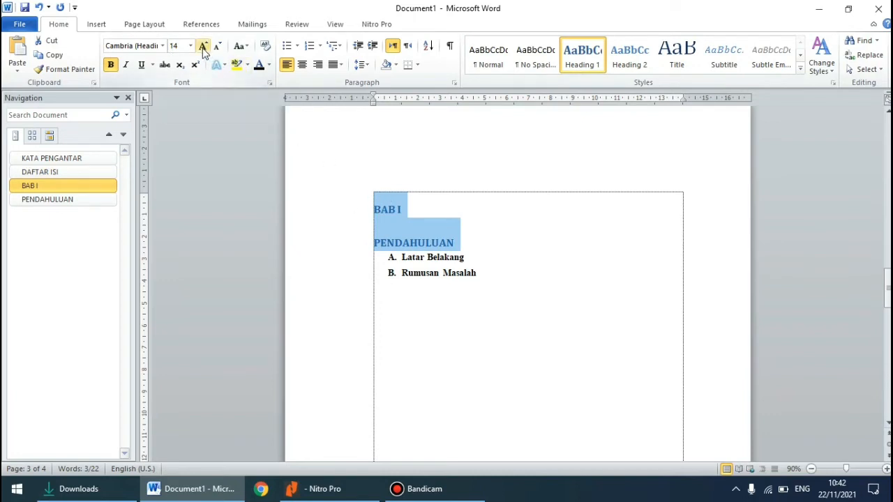
Format the BAB I and PENDAHULUAN headings in black Times New Roman, size 12, and center them
click(162, 45)
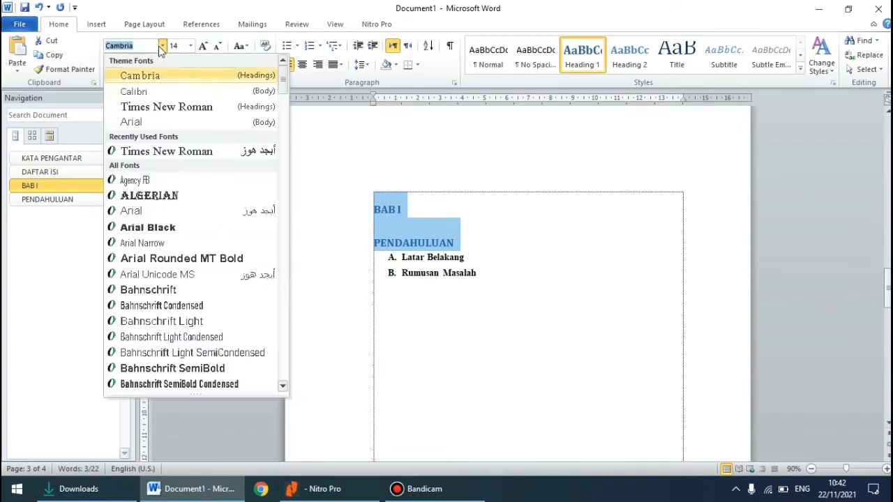
click(169, 110)
click(190, 46)
click(174, 105)
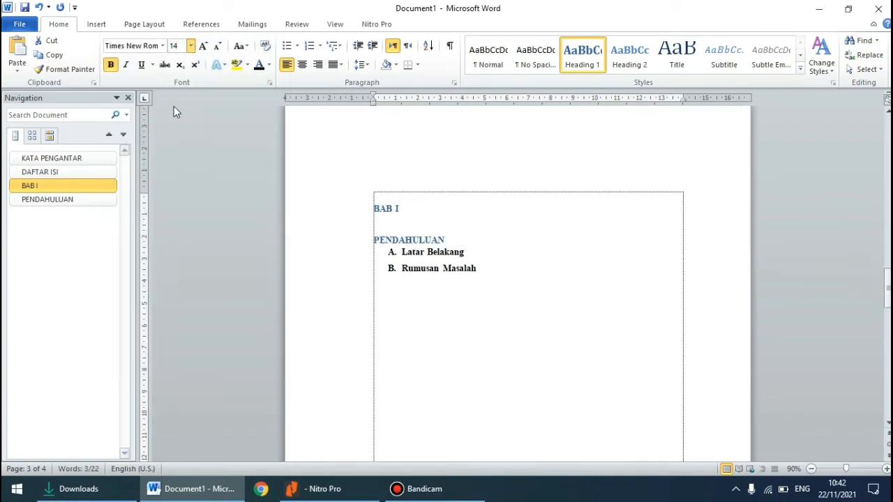
click(259, 65)
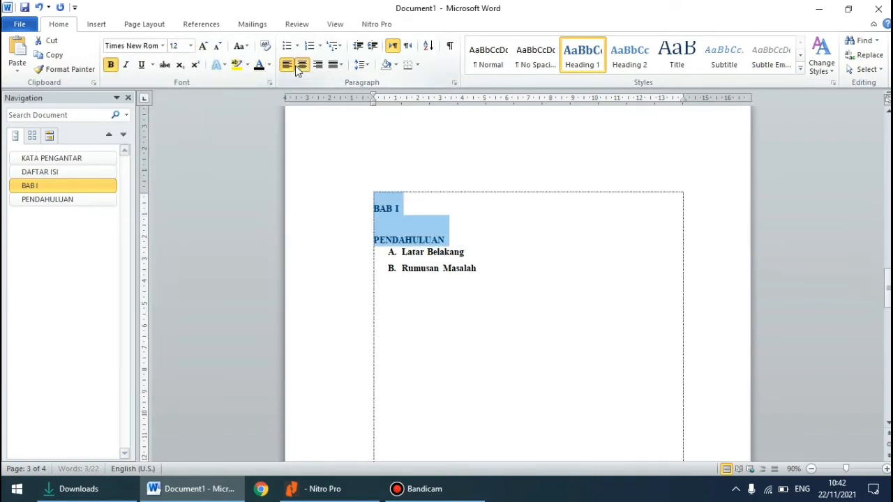
click(297, 65)
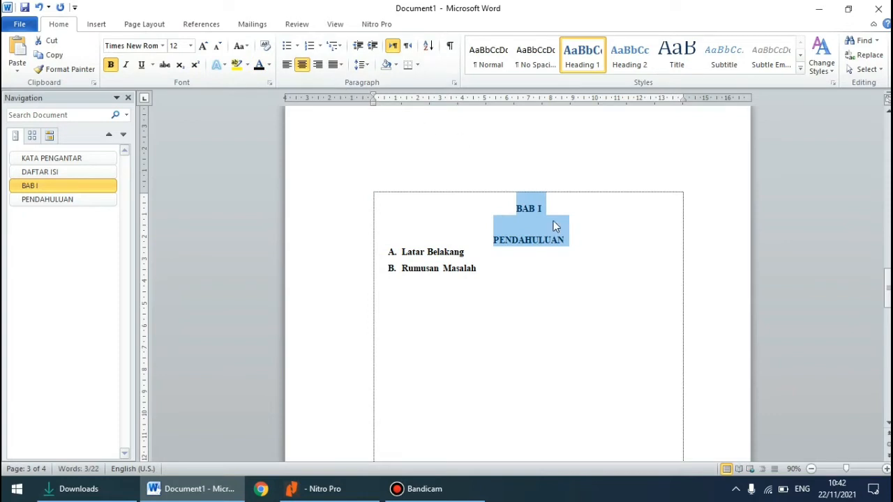
Set the paragraph spacing before the BAB I and PENDAHULUAN headings to 0 pt
click(453, 83)
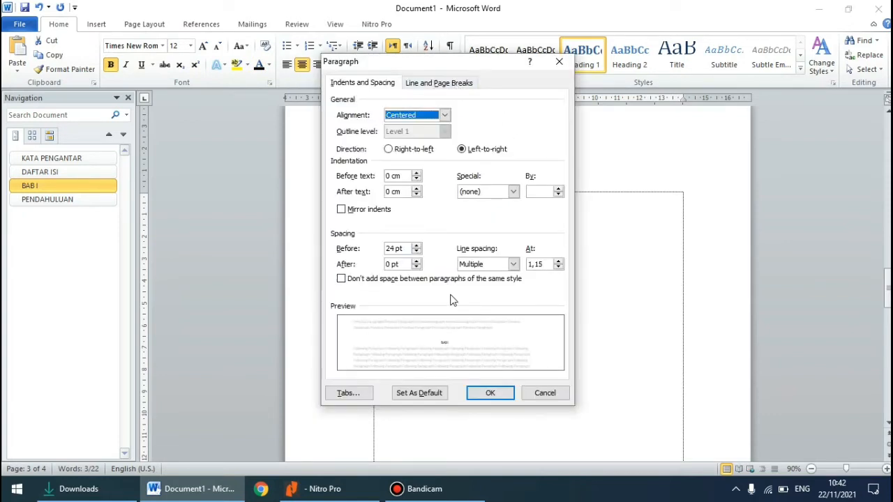
click(416, 252)
click(416, 252)
click(416, 252)
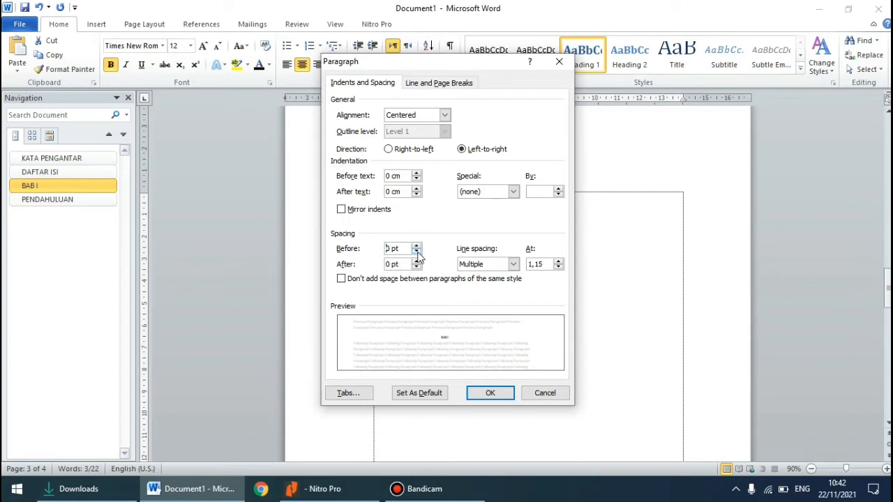
click(500, 397)
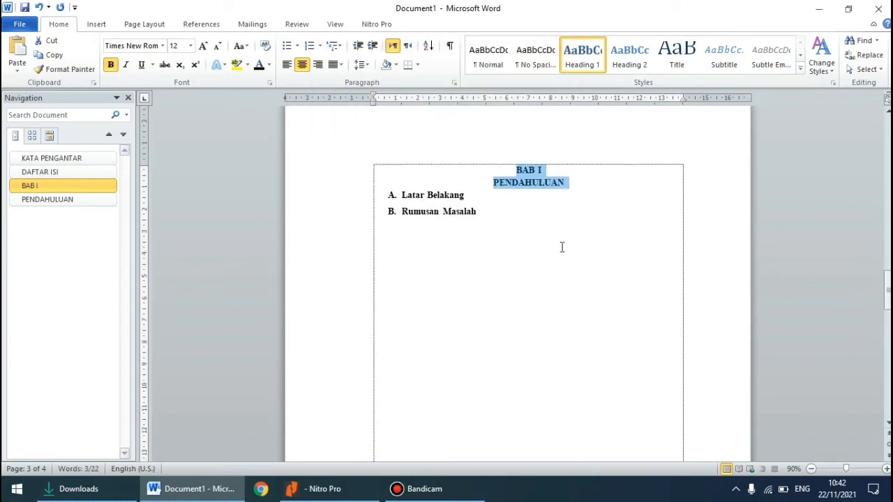
click(461, 242)
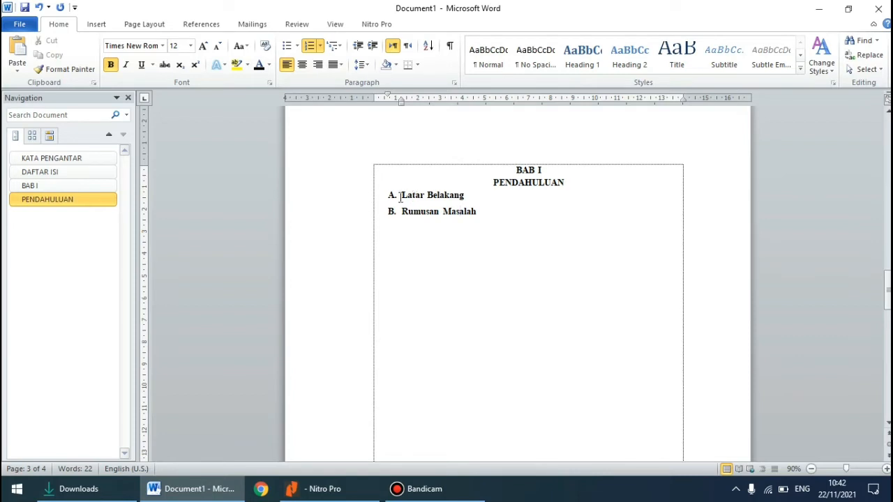
Apply the Heading 2 style to the Latar Belakang subtitle and set its font to Times New Roman, size 12
drag(402, 195, 464, 195)
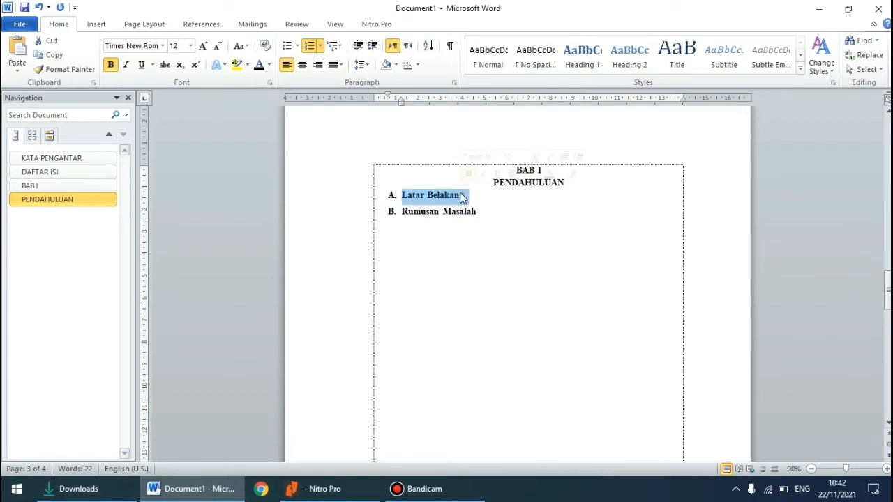
click(627, 61)
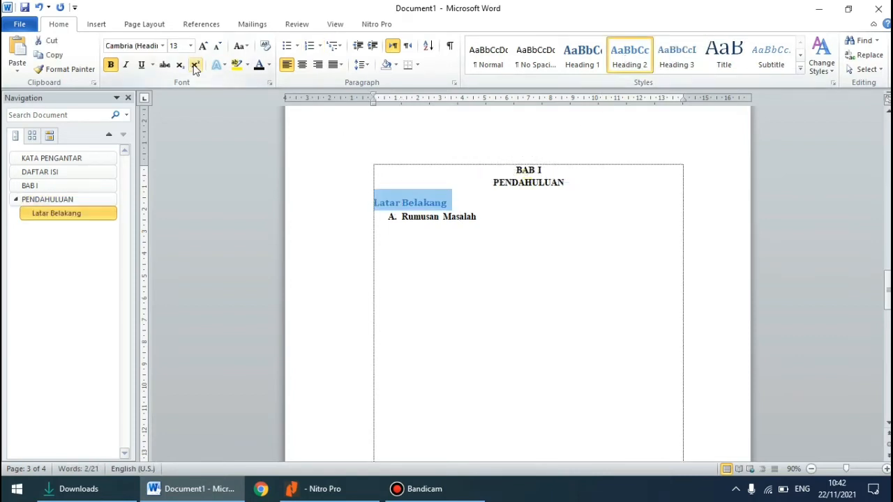
click(162, 46)
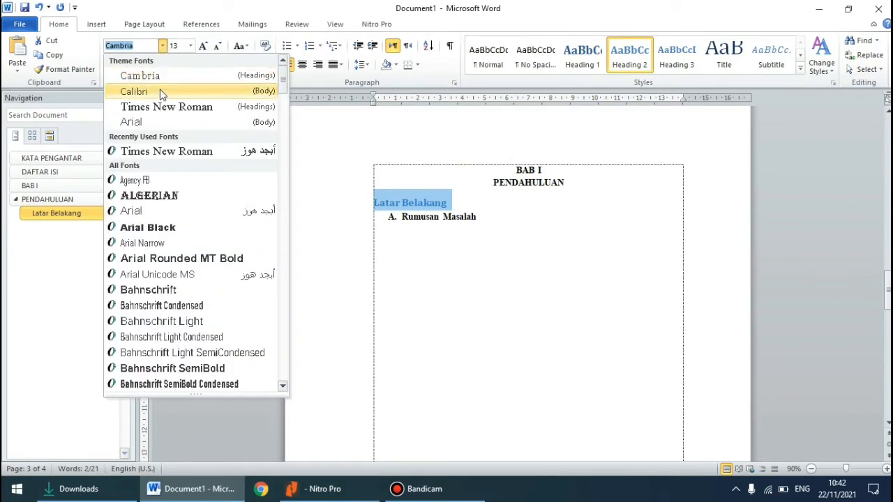
click(160, 106)
click(189, 46)
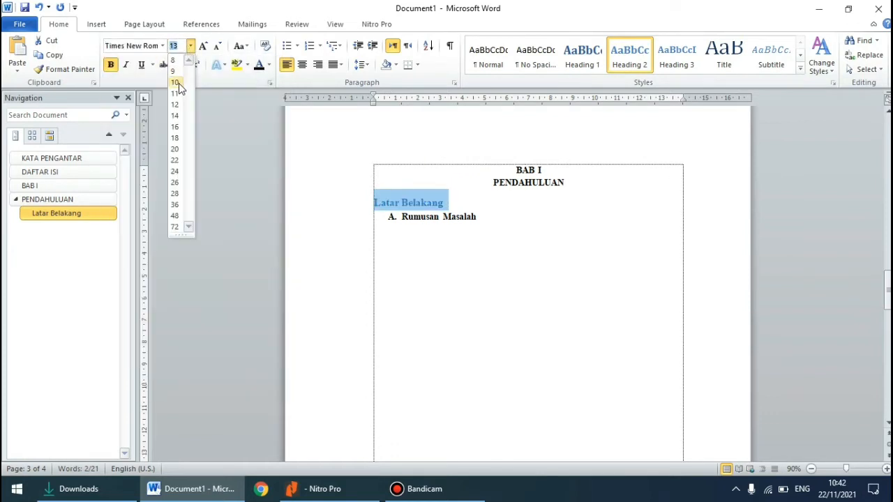
click(179, 108)
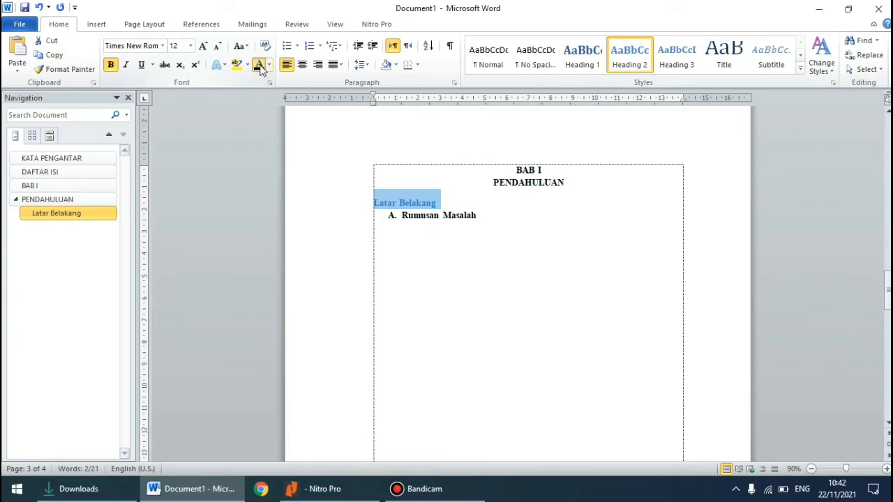
Color the Latar Belakang heading black and restore its "A." numbering
click(258, 65)
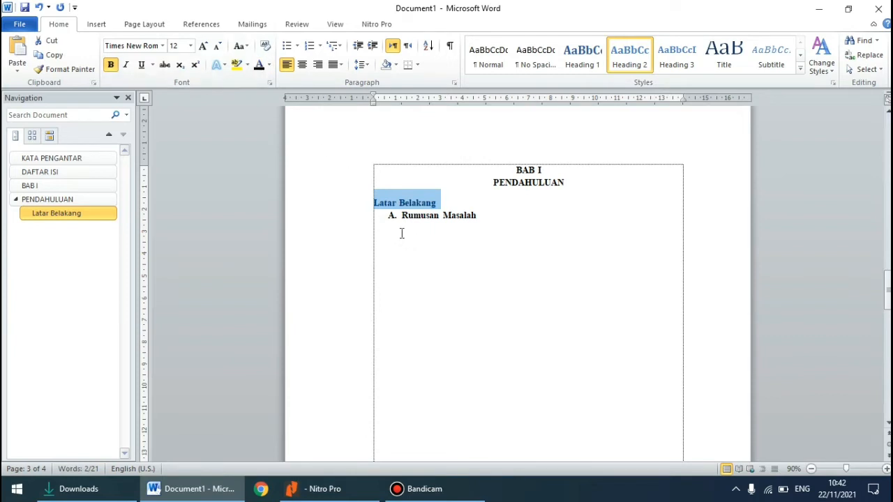
click(376, 203)
text(A.)
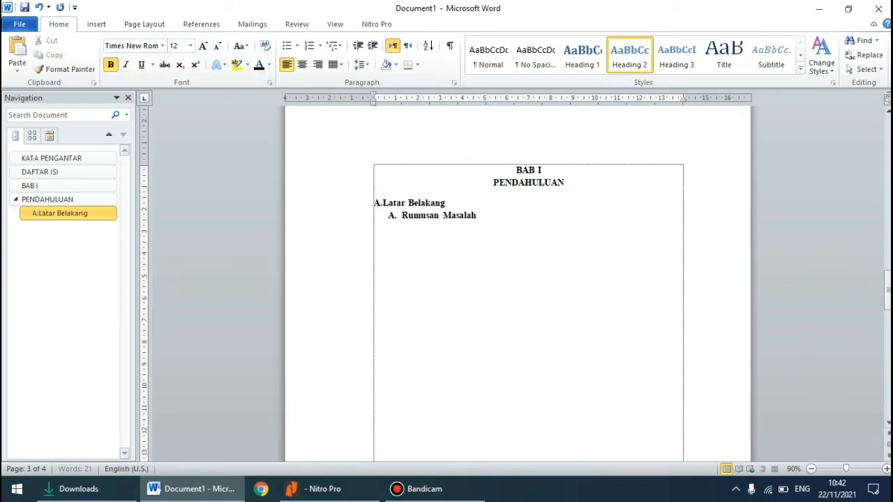
Apply the Heading 2 style to the Rumusan Masalah subtitle and set its font to Times New Roman, size 12
scroll(372, 200, down, 1)
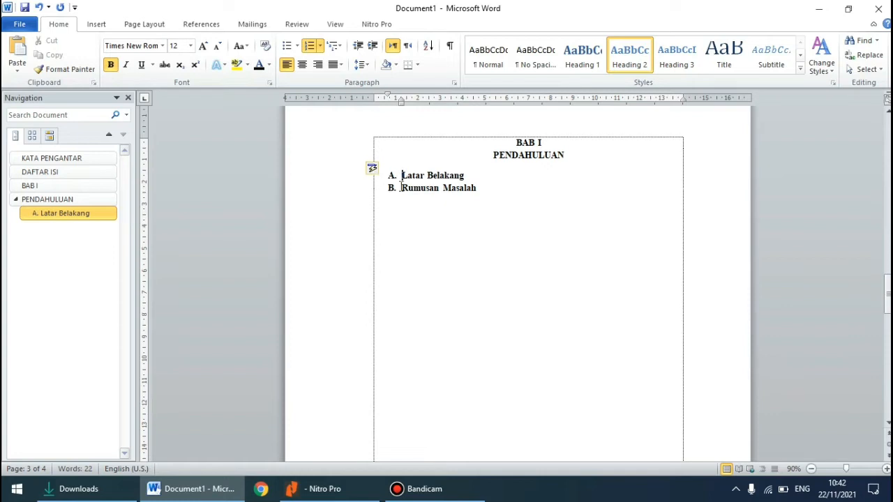
drag(402, 188, 483, 193)
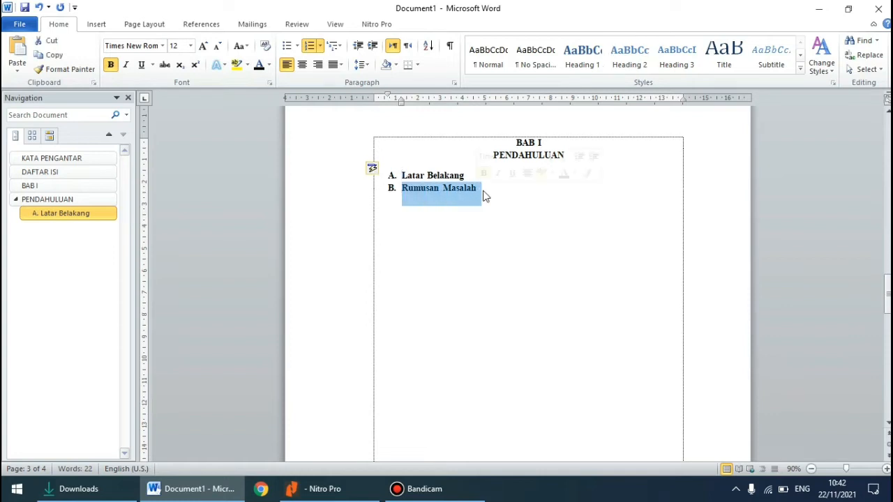
click(629, 56)
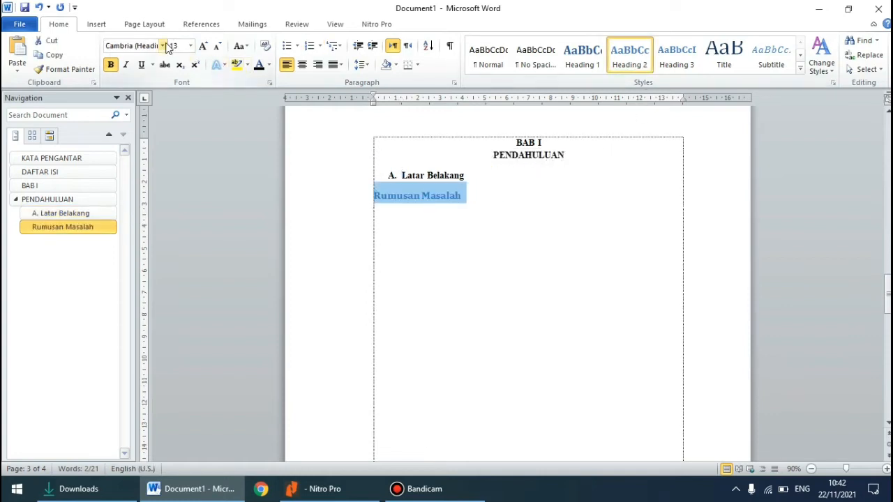
click(163, 45)
click(161, 106)
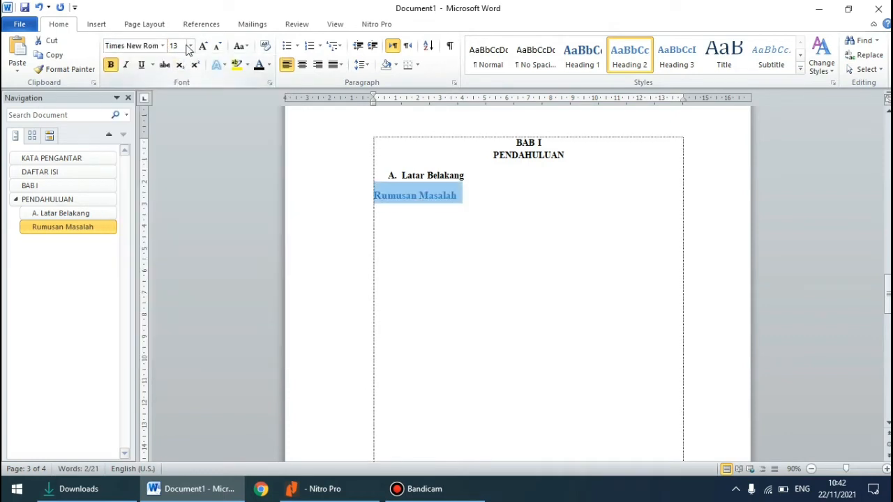
click(189, 45)
click(174, 92)
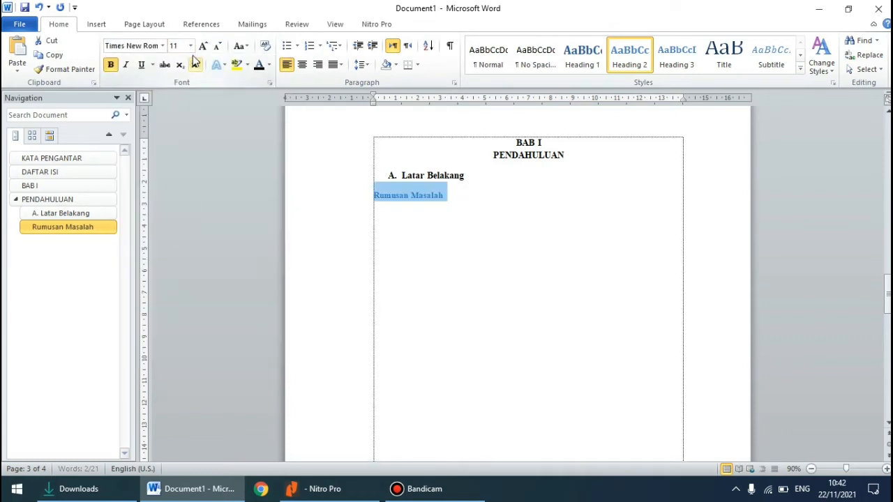
click(190, 46)
click(175, 106)
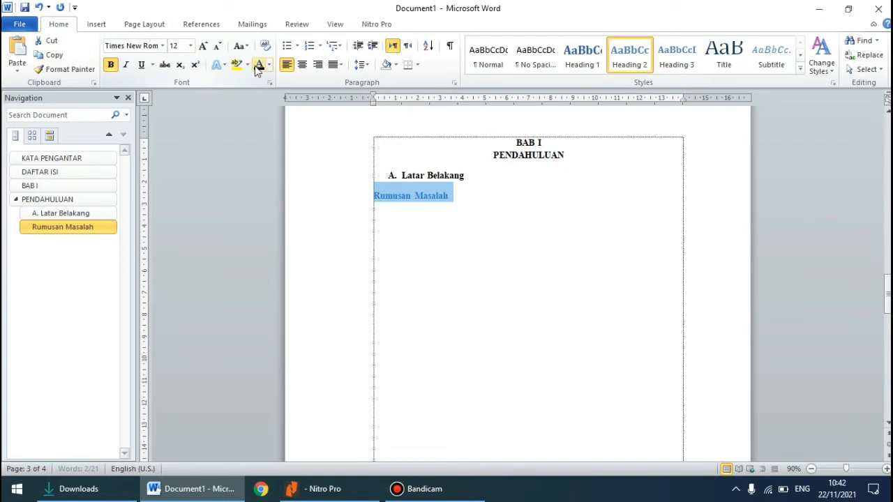
Color the Rumusan Masalah heading black and restore its "B." numbering
click(257, 70)
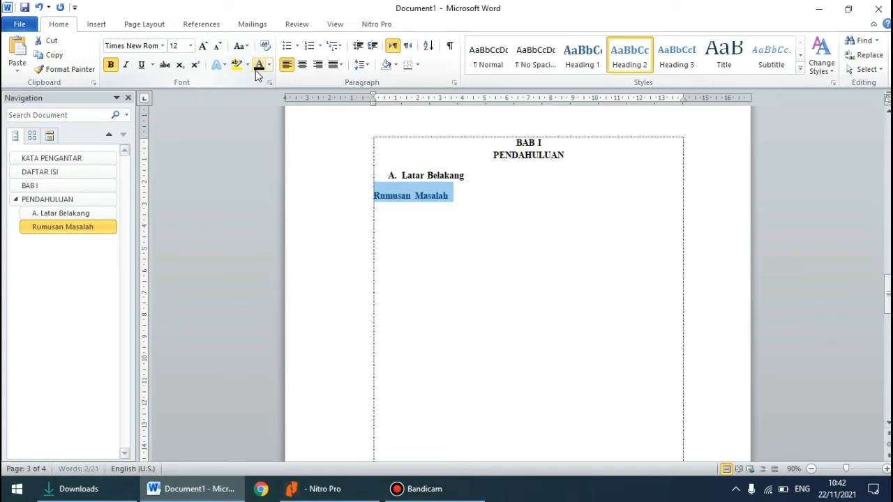
click(376, 197)
text(B.)
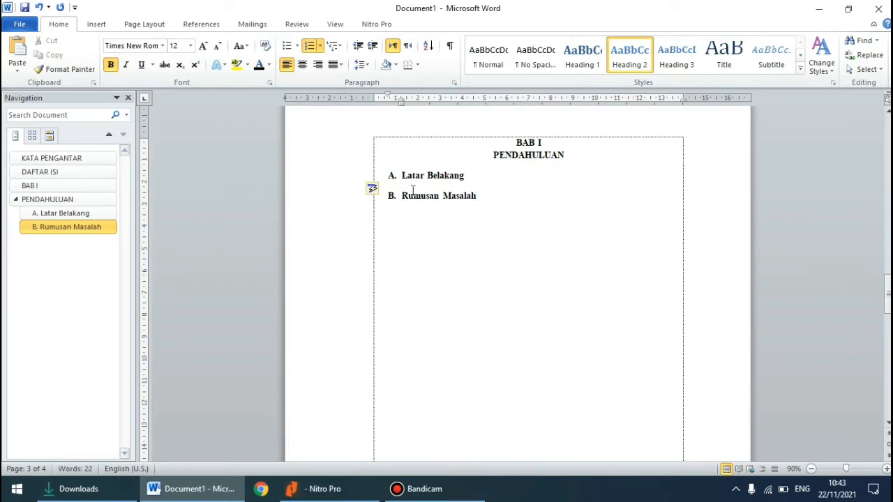
Add an empty, unnumbered paragraph below the Latar Belakang heading, indented to align with the heading's text
click(465, 175)
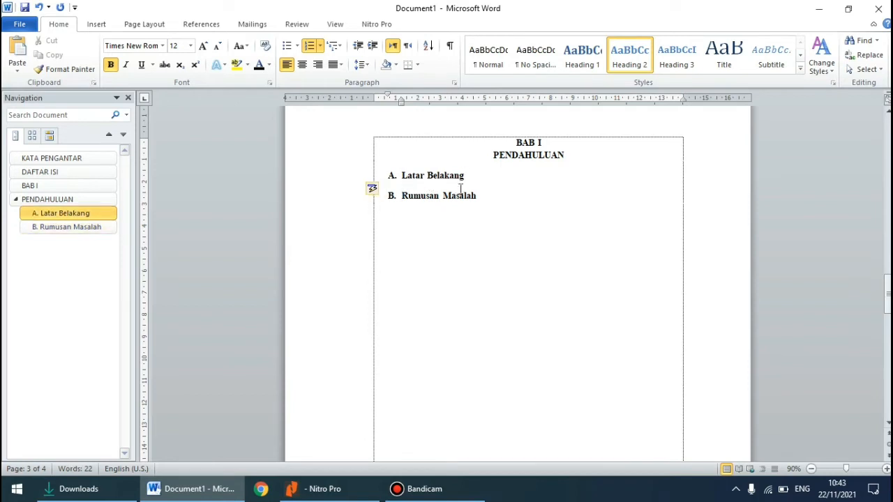
key(Return)
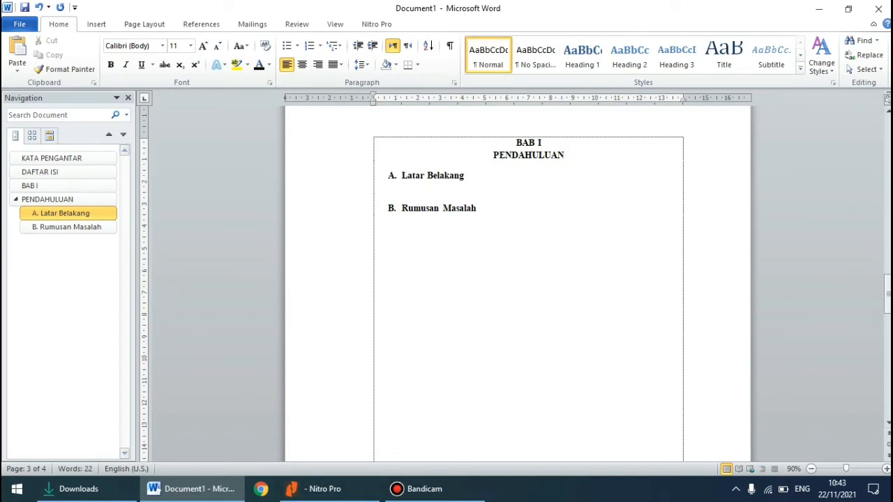
text(A.1)
key(BackSpace)
key(BackSpace)
text(B.)
key(BackSpace)
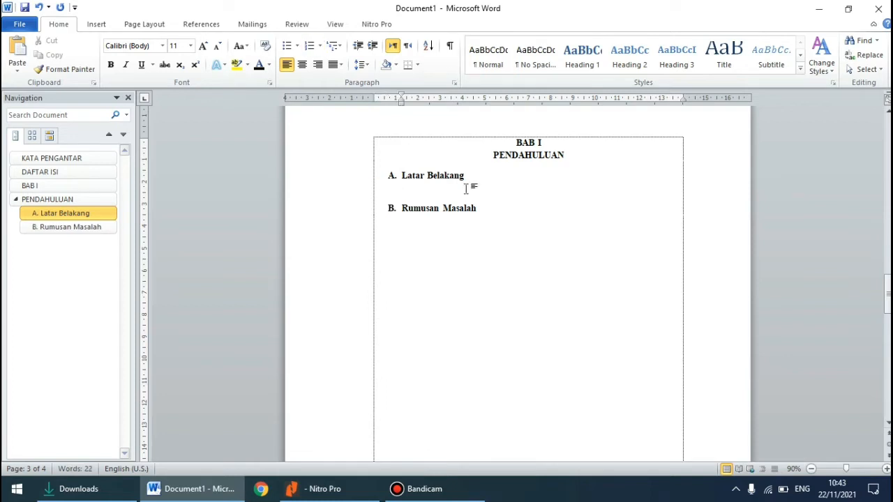
Add the lettered item "a. pengertiain" below the Latar Belakang heading and apply the Heading 3 style to it
text(a. pengertiain)
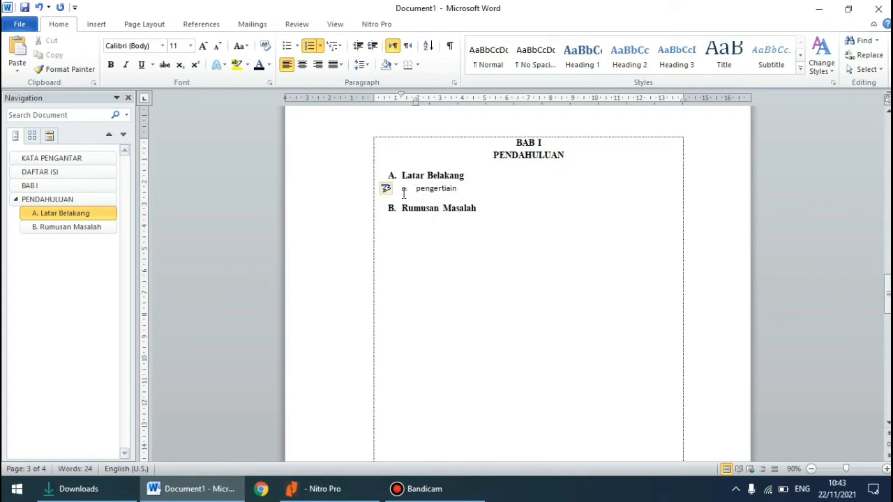
drag(416, 190, 460, 190)
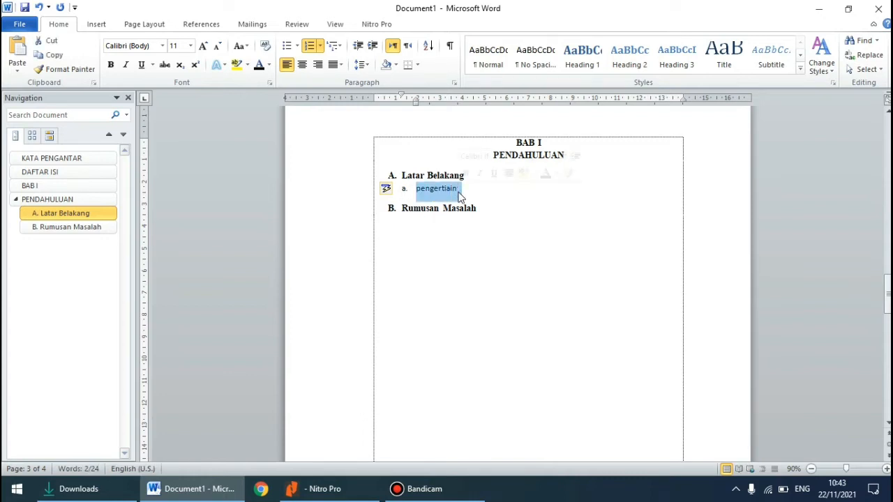
click(685, 70)
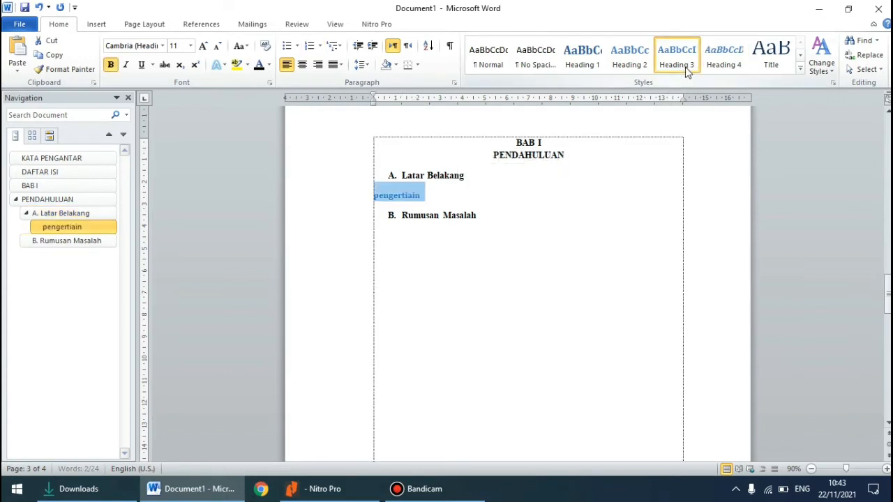
Format the pengertiain heading in black Times New Roman, size 12, and restore its "a." numbering
click(162, 45)
click(164, 108)
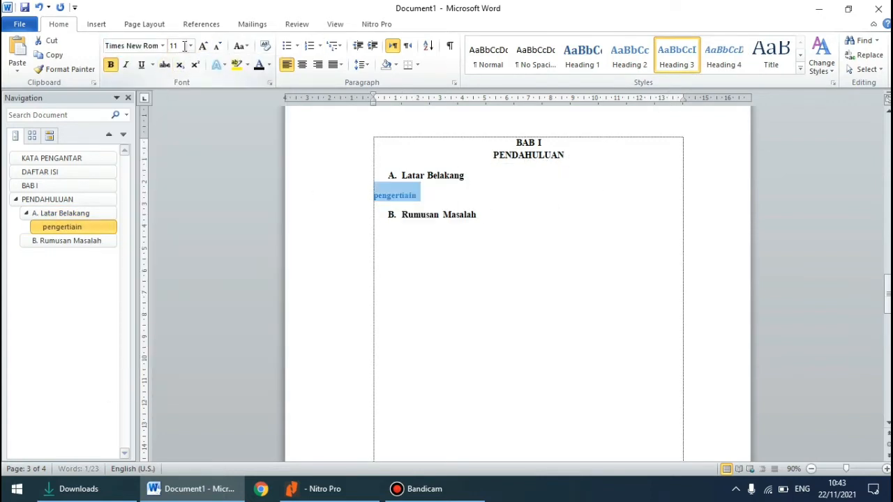
click(190, 45)
click(172, 105)
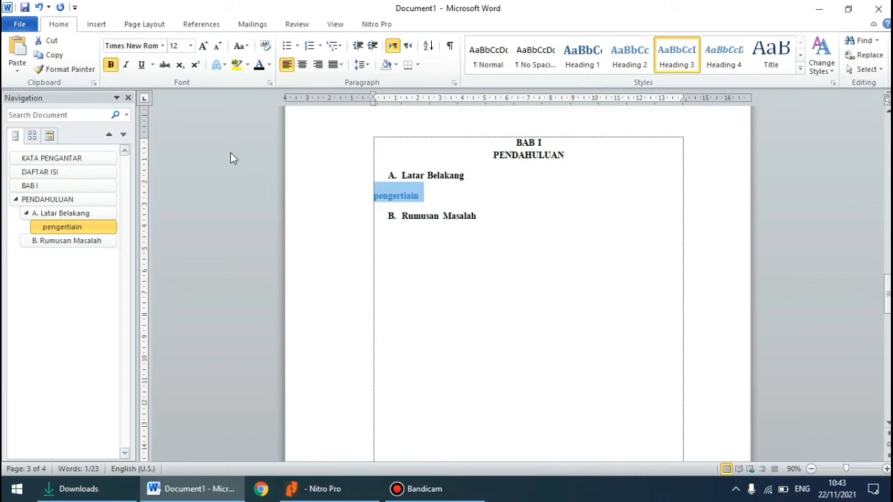
click(259, 64)
click(373, 199)
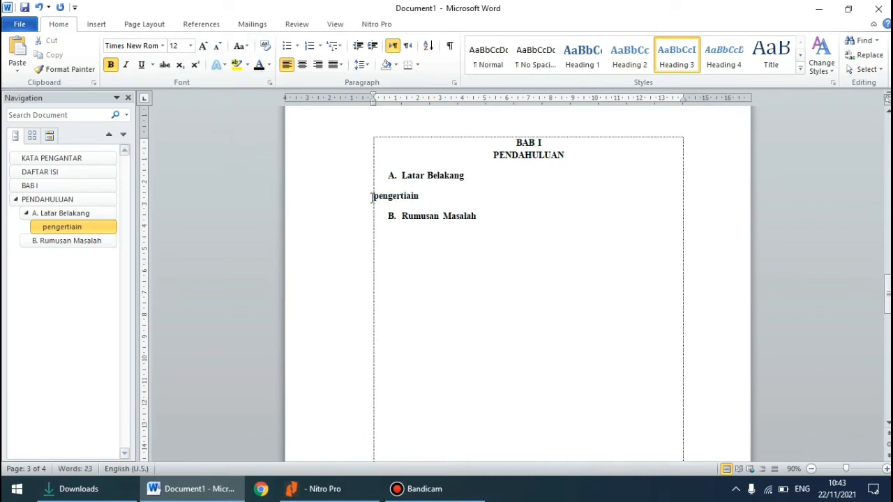
text(a.)
Apply the Heading 1 style to the BAB II and PEMBAHASAN title lines
scroll(359, 207, down, 4)
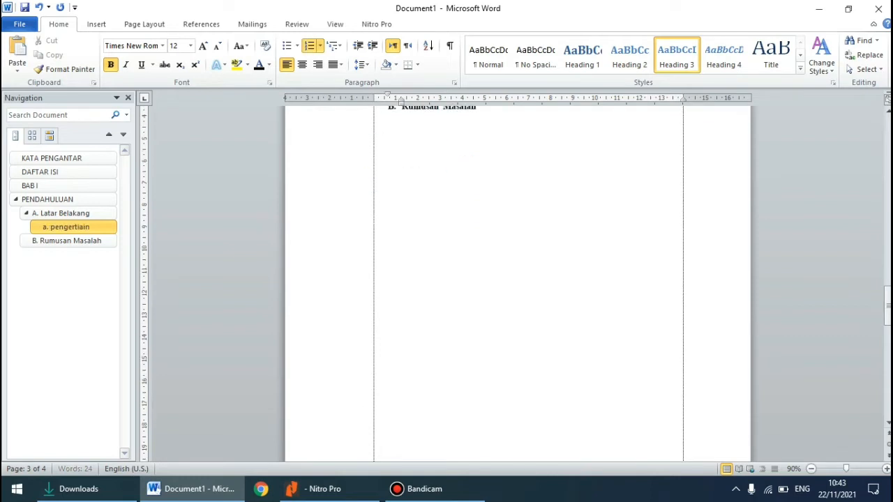
scroll(360, 208, up, 5)
scroll(360, 208, down, 20)
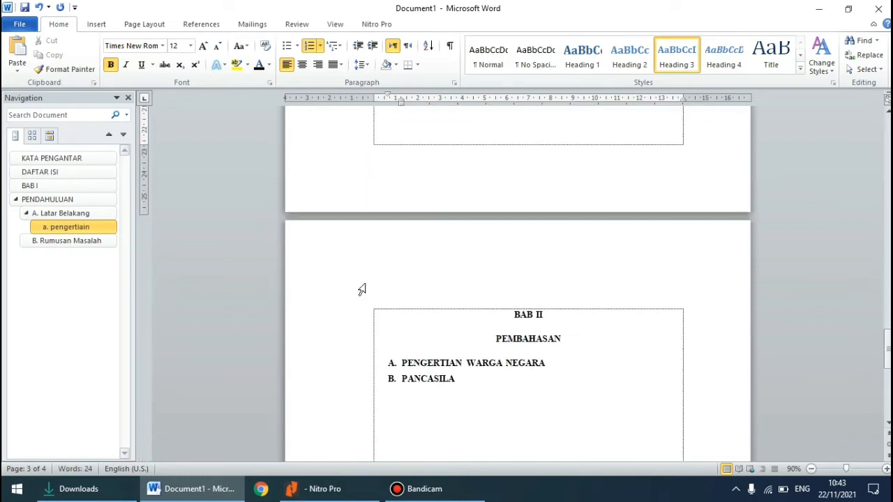
shift+click(569, 200)
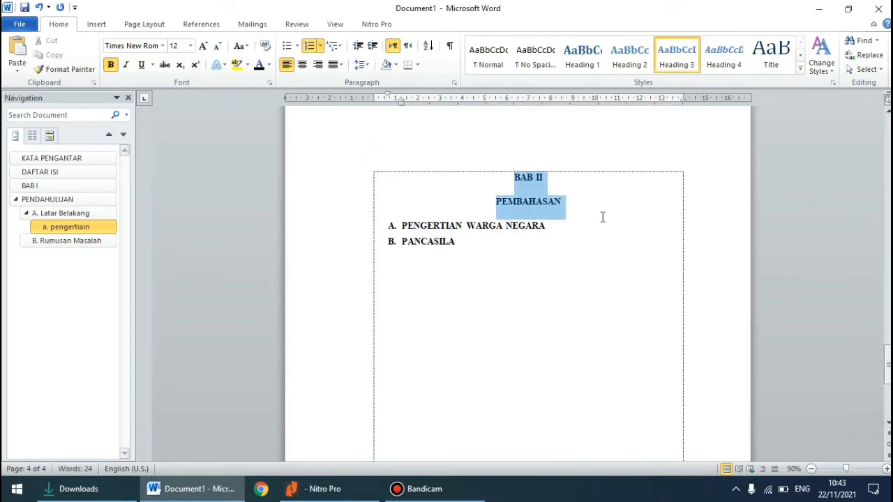
click(578, 64)
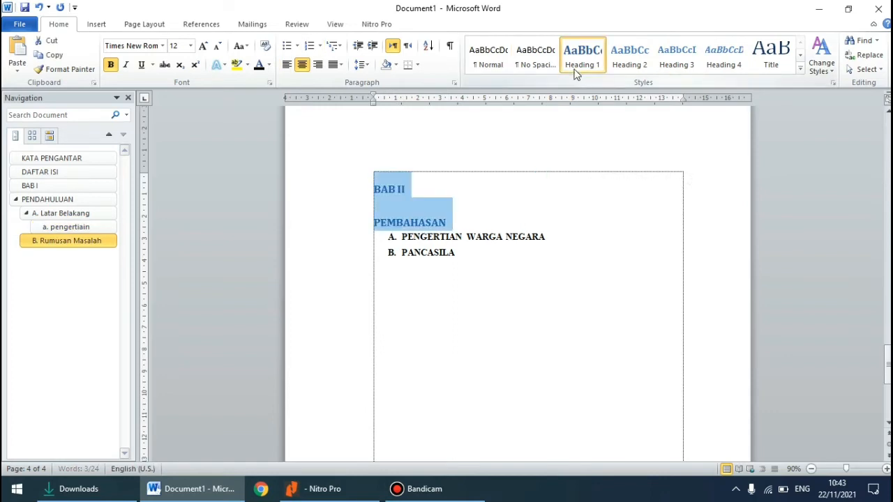
Set the BAB II and PEMBAHASAN titles to Times New Roman, size 12, in black
click(162, 45)
click(147, 106)
click(190, 46)
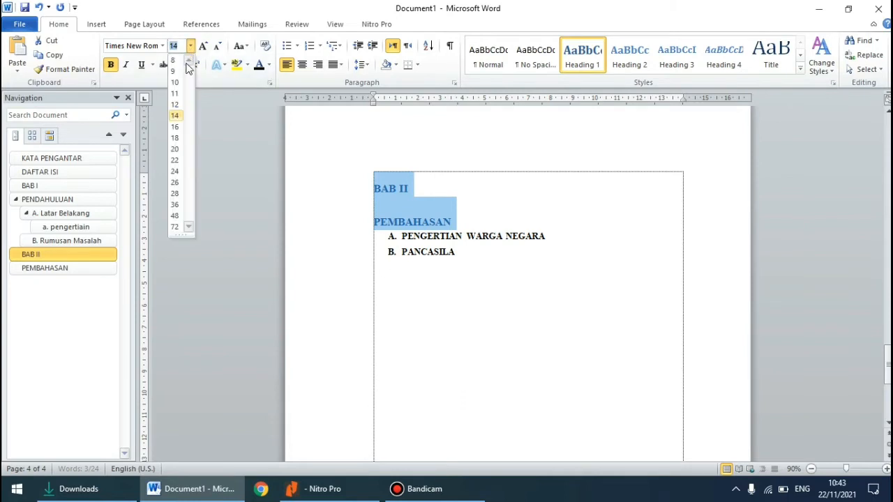
click(180, 105)
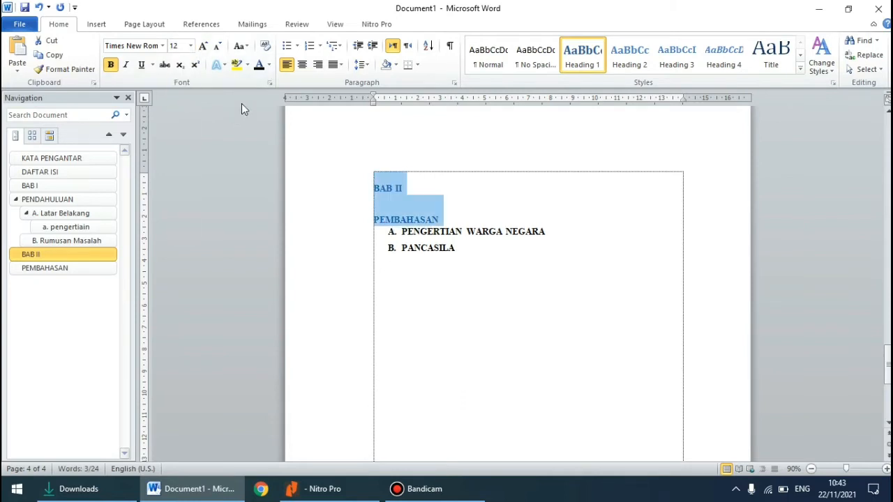
click(260, 68)
Center the BAB II and PEMBAHASAN titles and set their spacing before to 0 pt
click(303, 70)
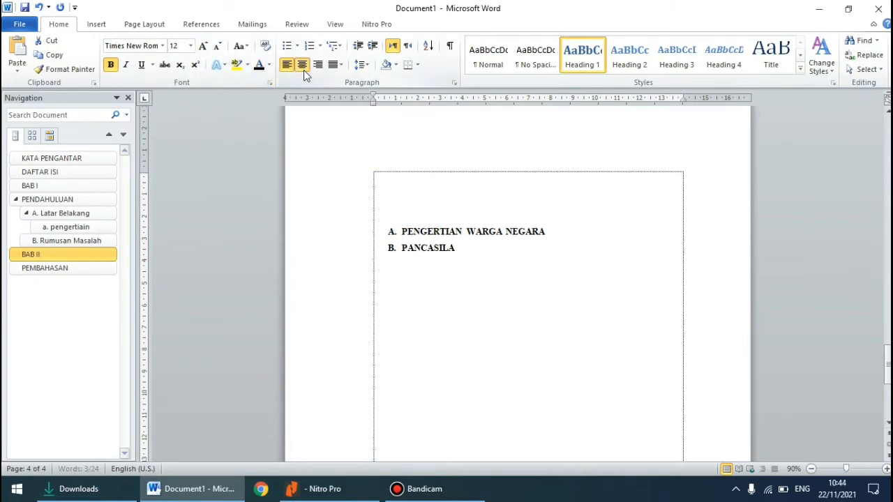
click(454, 83)
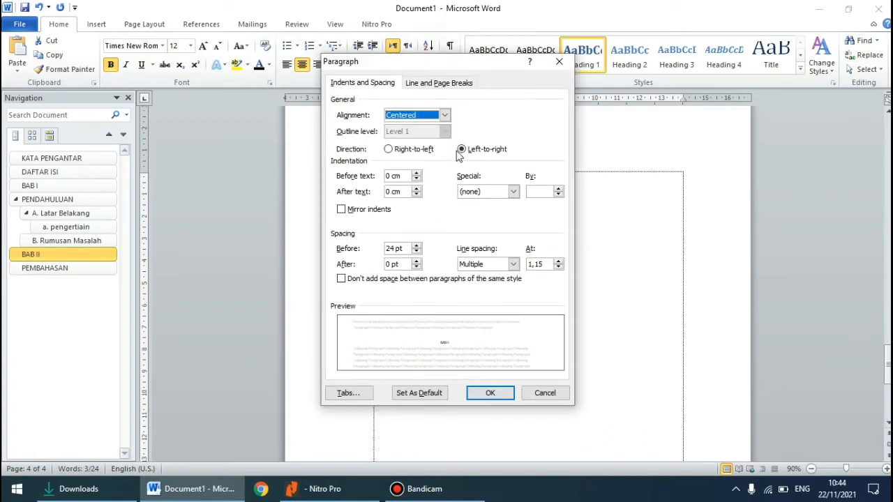
click(418, 254)
click(418, 254)
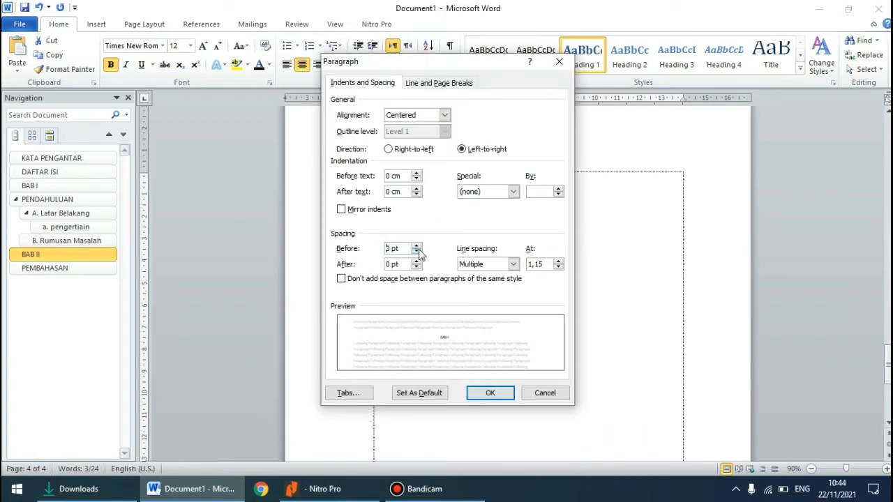
click(480, 392)
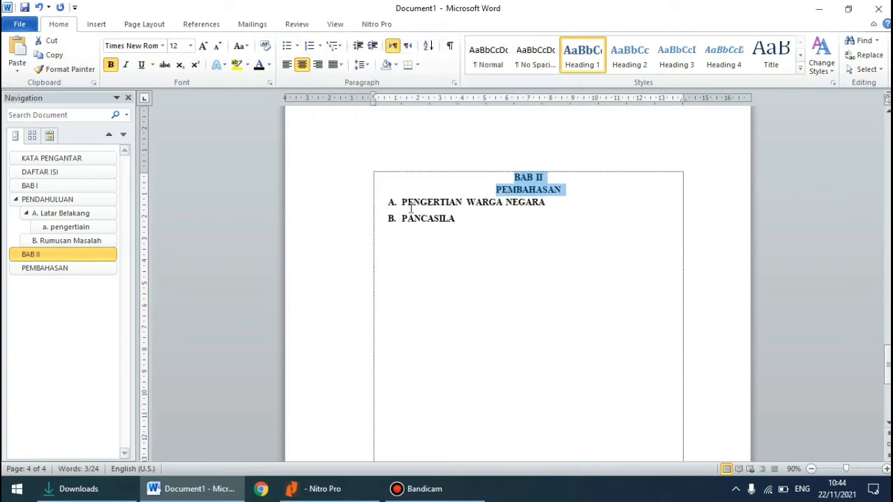
Apply the Heading 2 style to the PENGERTIAN WARGA NEGARA subtitle and set its font to Times New Roman, size 12
drag(403, 202, 540, 207)
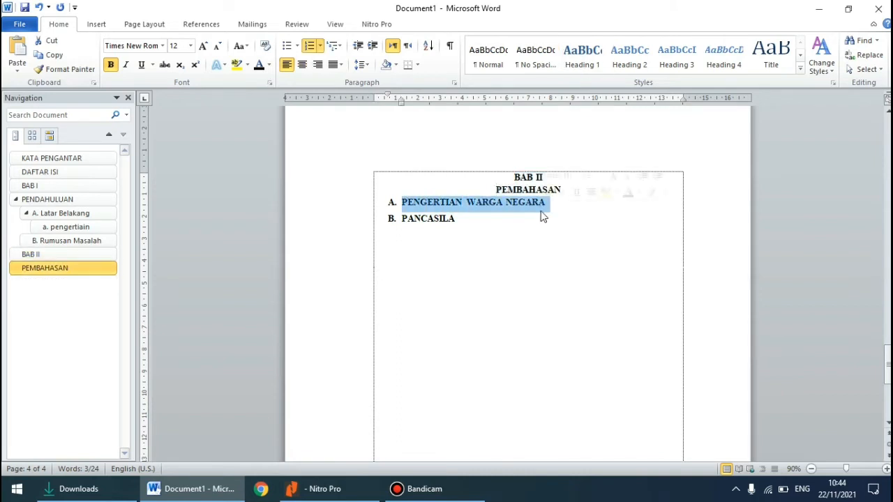
click(629, 56)
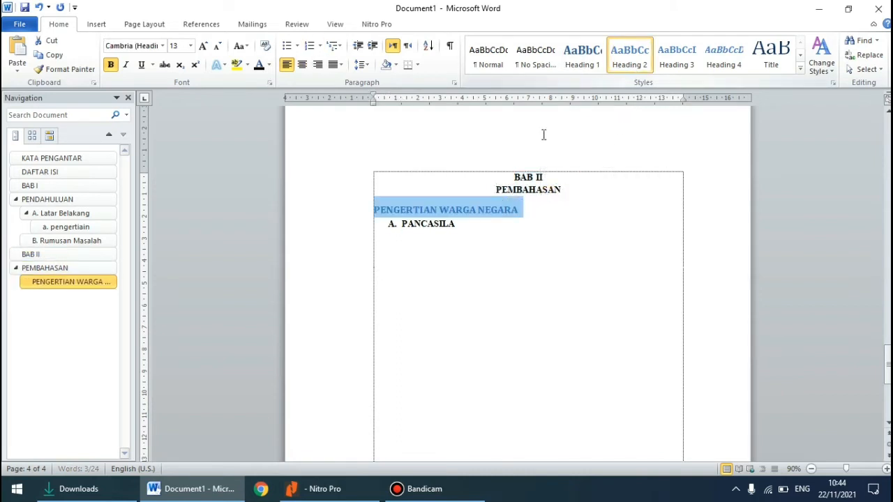
click(162, 46)
click(165, 105)
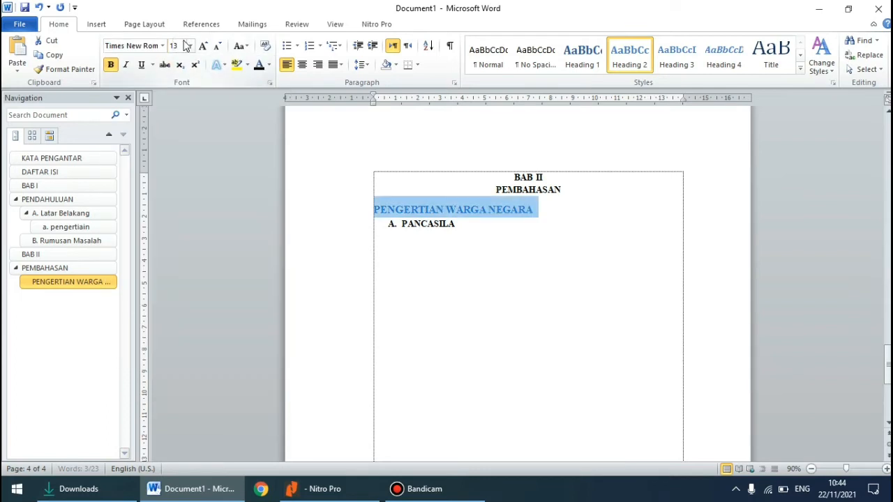
click(190, 46)
click(175, 104)
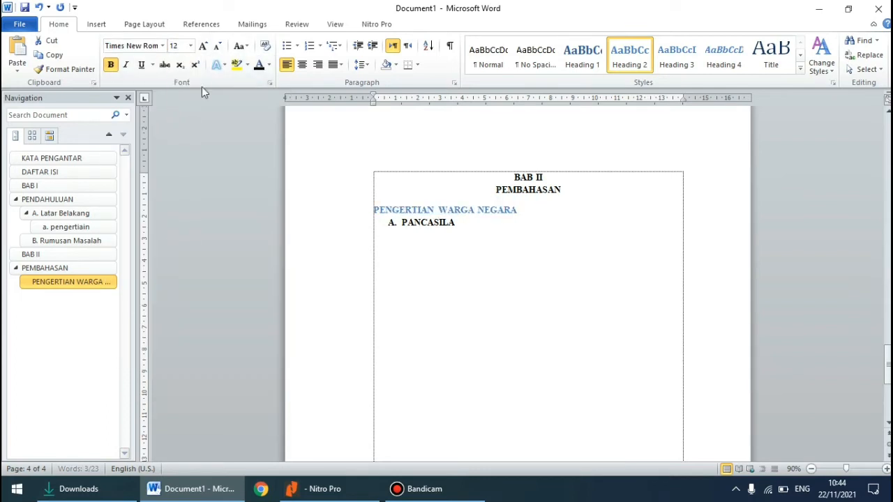
Color the PENGERTIAN WARGA NEGARA heading black and restore its capital "A." numbering
click(259, 65)
click(375, 206)
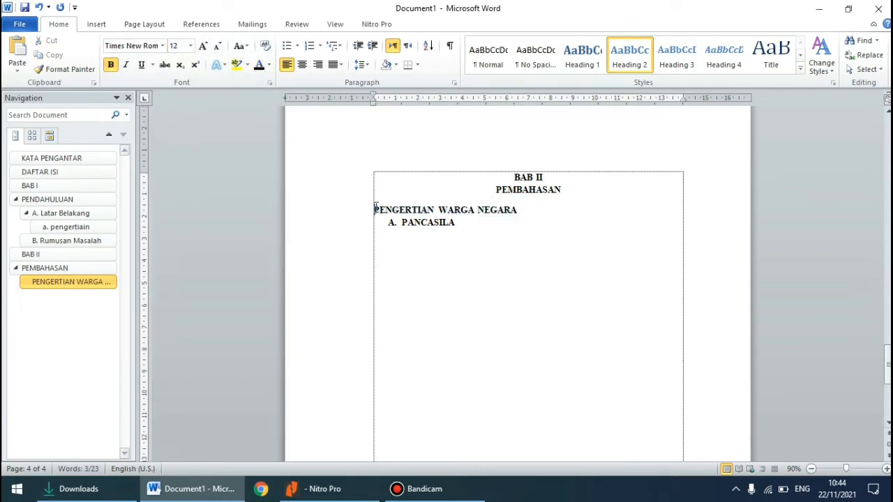
text(a.)
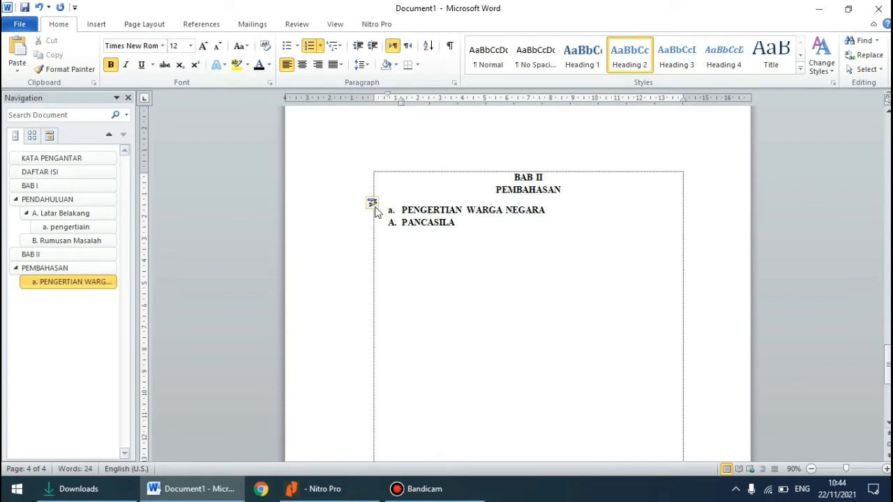
key(BackSpace)
key(BackSpace)
text(A.)
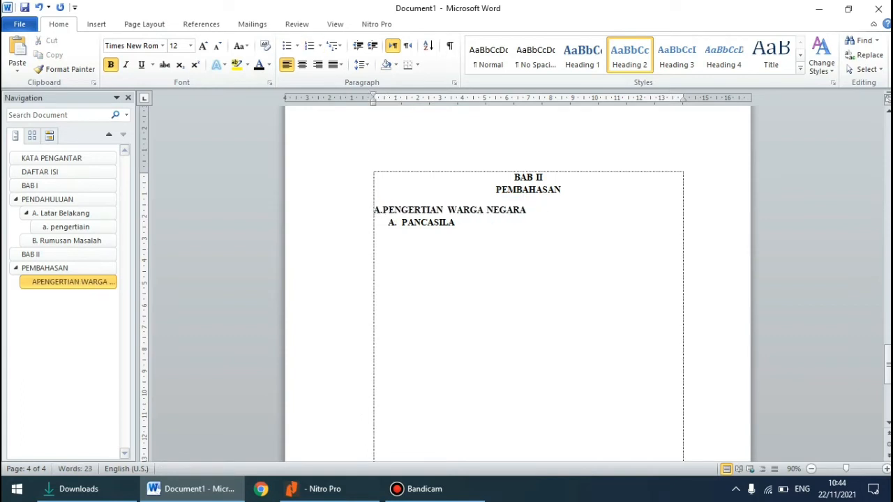
scroll(528, 279, down, 1)
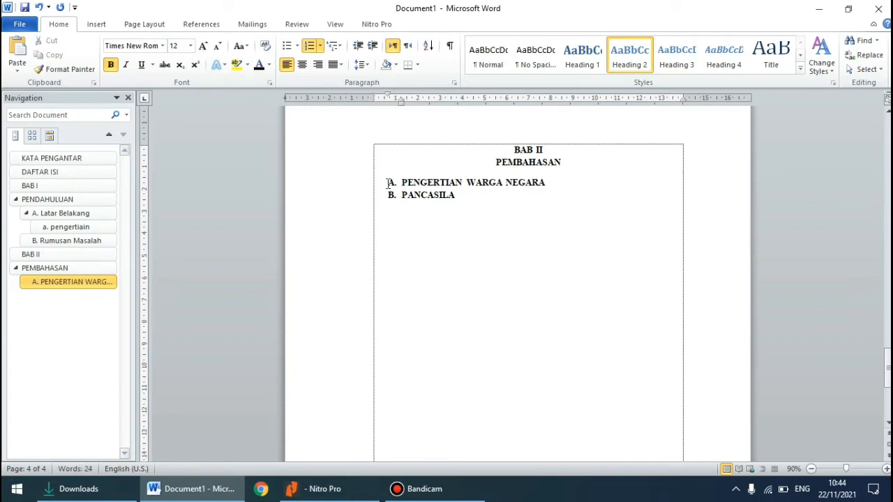
Apply the Heading 2 style to the PANCASILA subtitle and set its font to Times New Roman, size 12
double_click(416, 196)
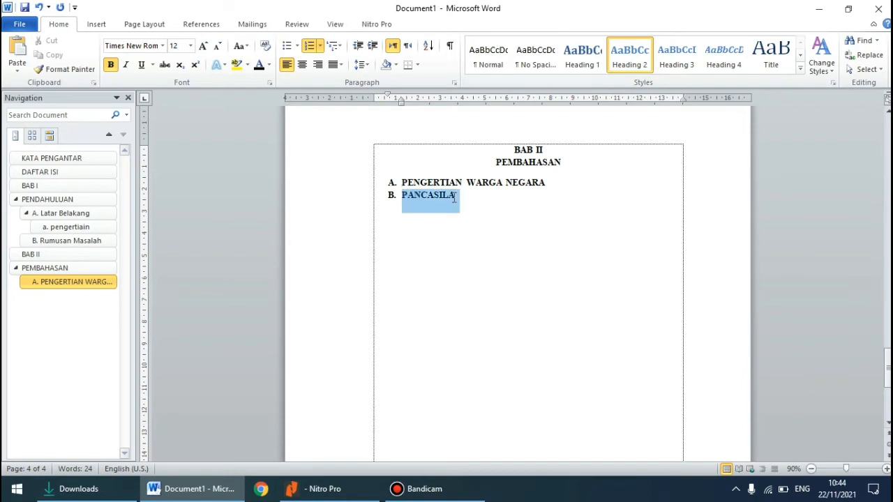
click(626, 75)
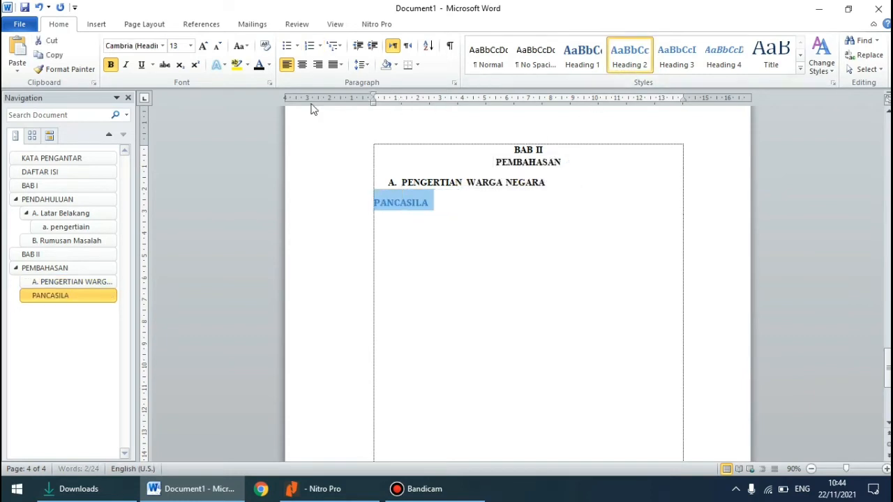
click(161, 46)
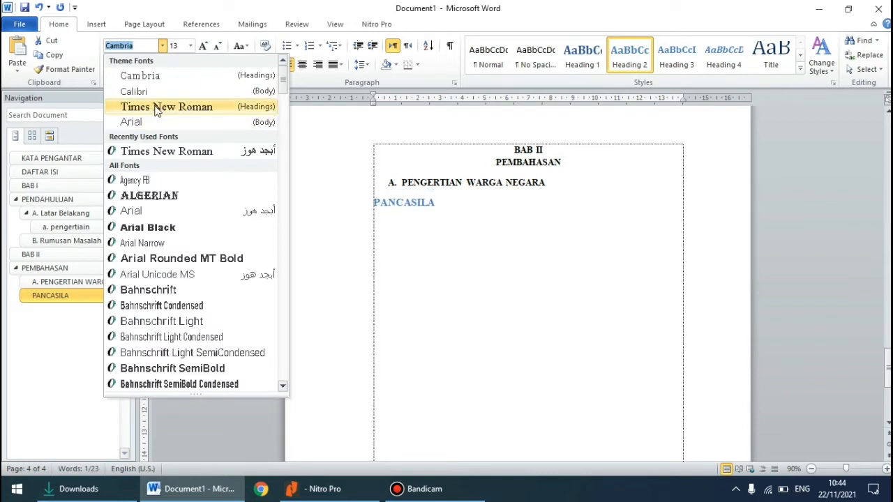
click(156, 108)
click(190, 46)
click(175, 104)
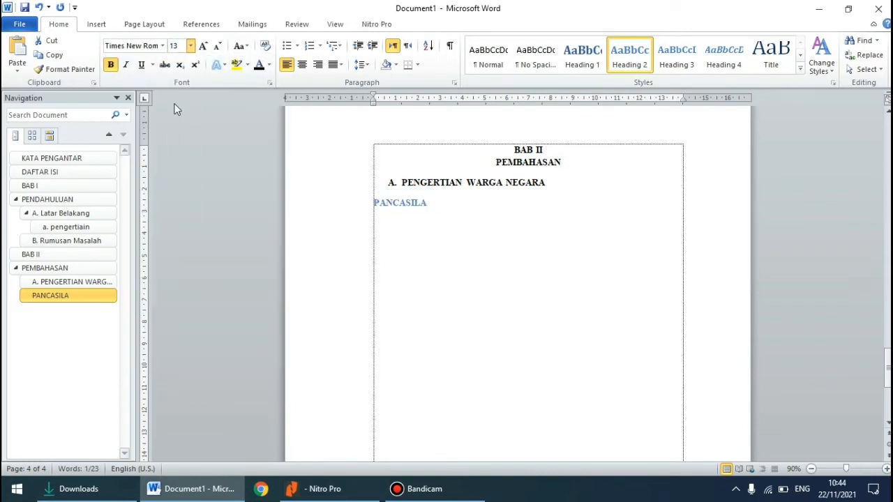
Color the PANCASILA heading black and restore its "B." numbering
click(259, 64)
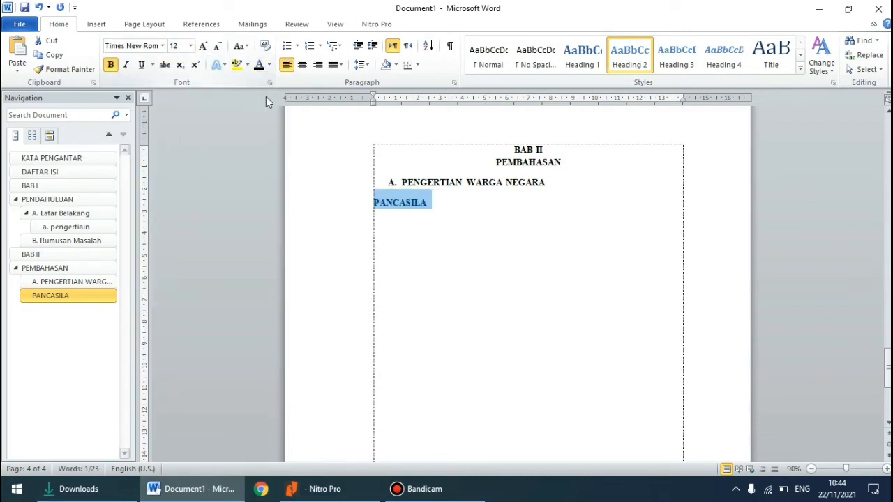
click(380, 205)
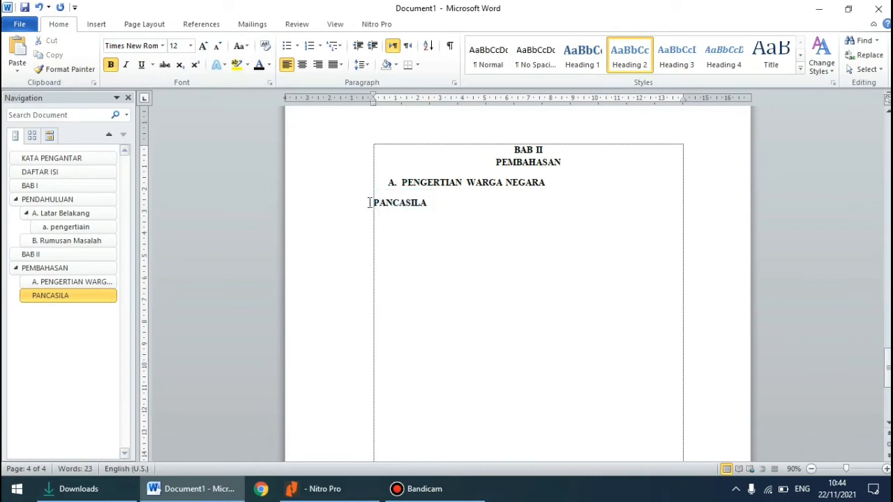
click(369, 202)
text(B.)
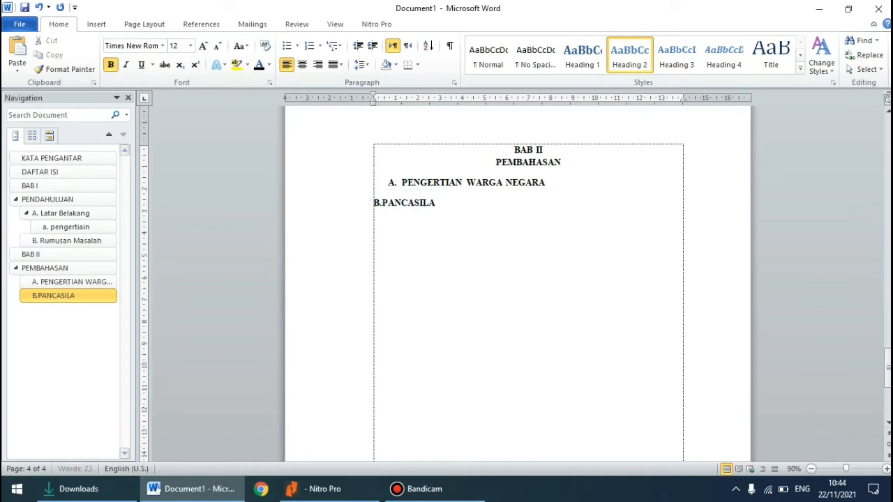
scroll(370, 202, up, 1)
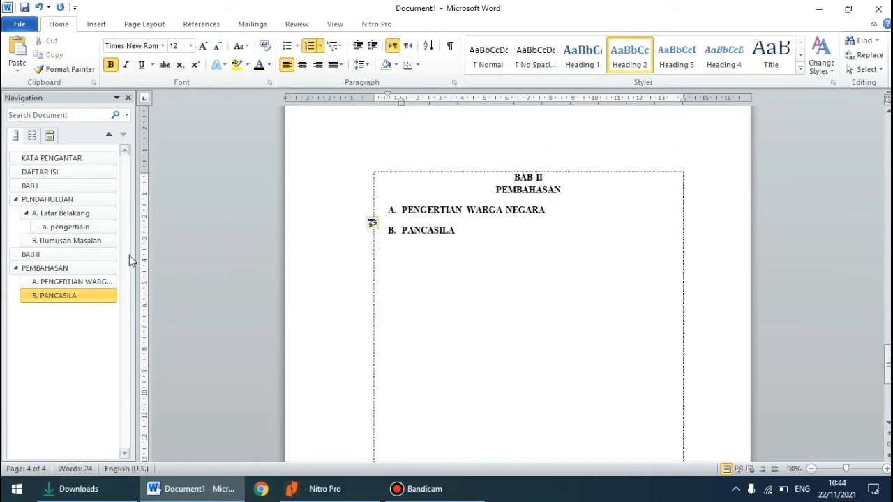
Jump to the BAB I heading and look back over the preceding pages around DAFTAR ISI
click(68, 188)
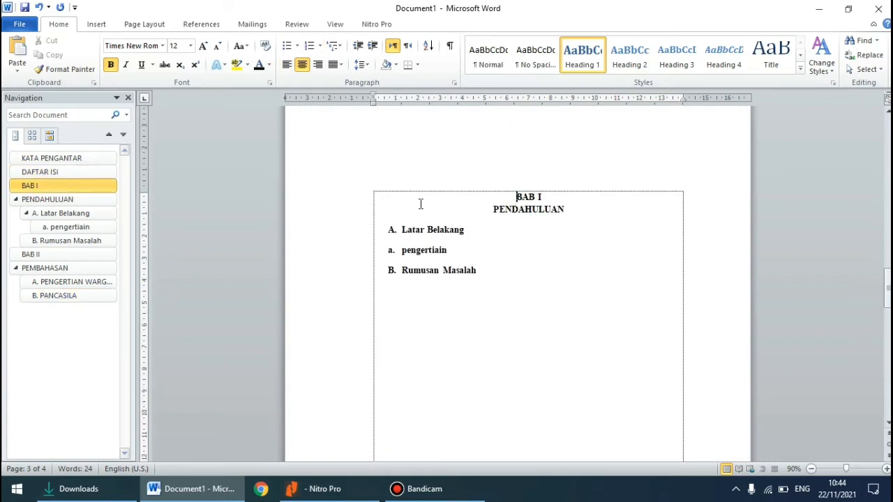
scroll(333, 309, up, 10)
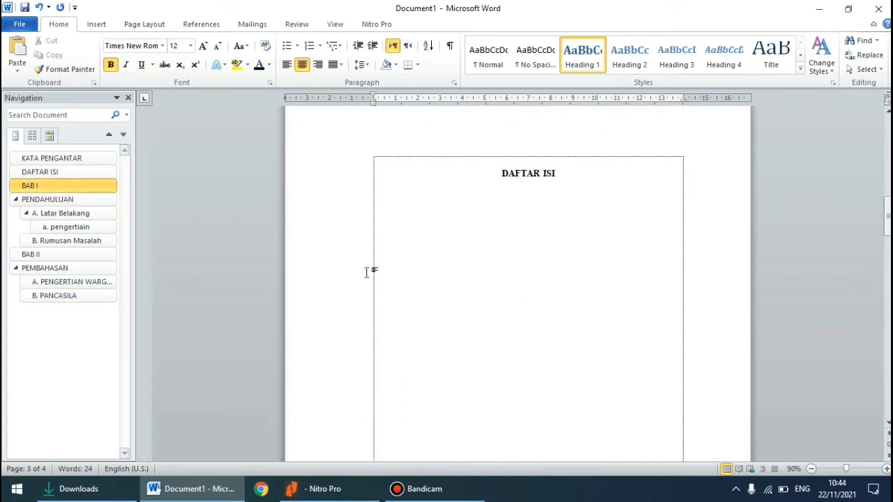
scroll(368, 272, up, 4)
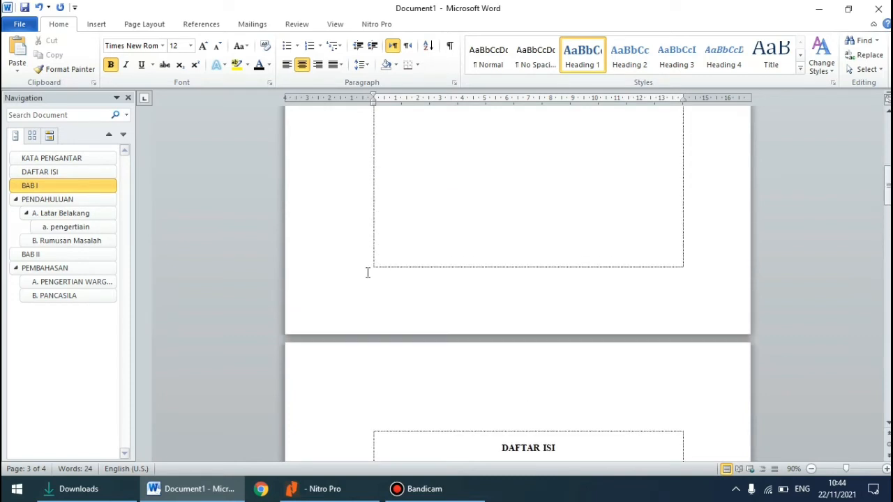
Insert the Automatic Table 1 table of contents on a new line below the DAFTAR ISI heading
click(88, 157)
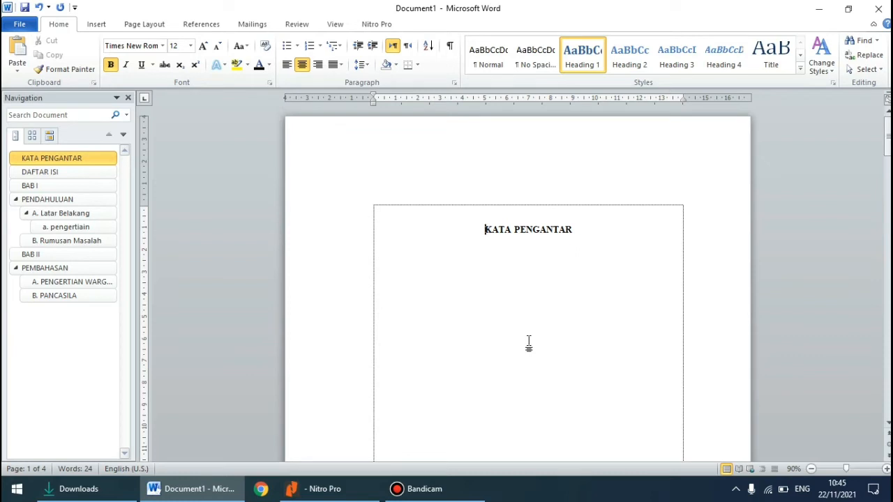
scroll(528, 343, down, 8)
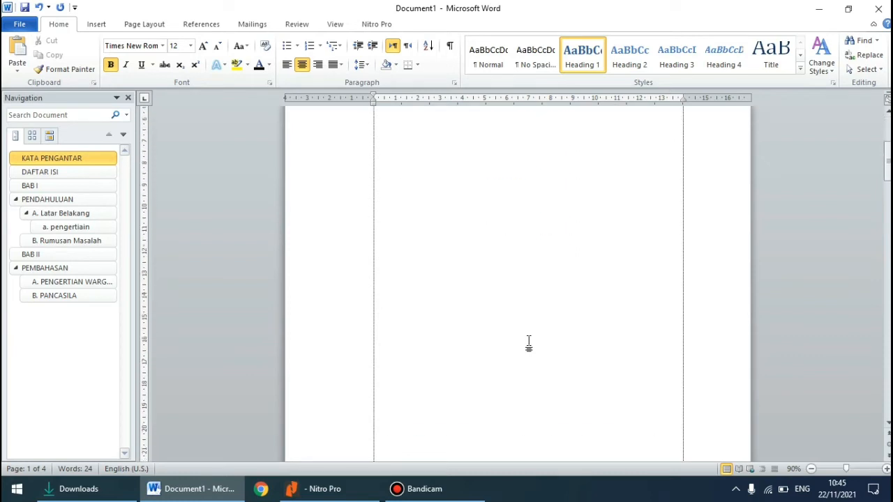
scroll(528, 347, down, 3)
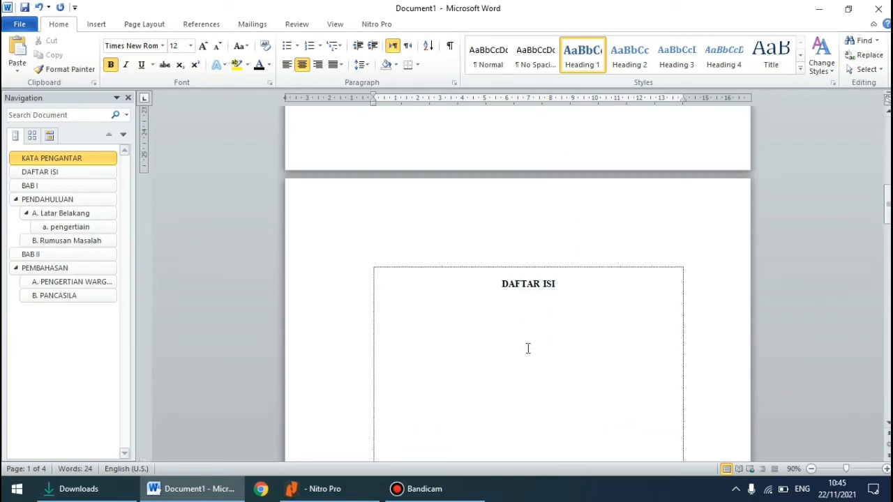
click(559, 287)
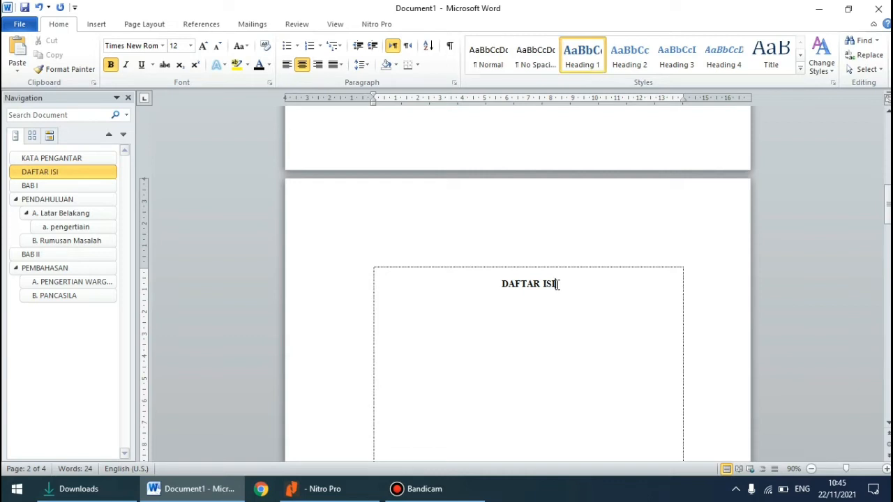
key(Return)
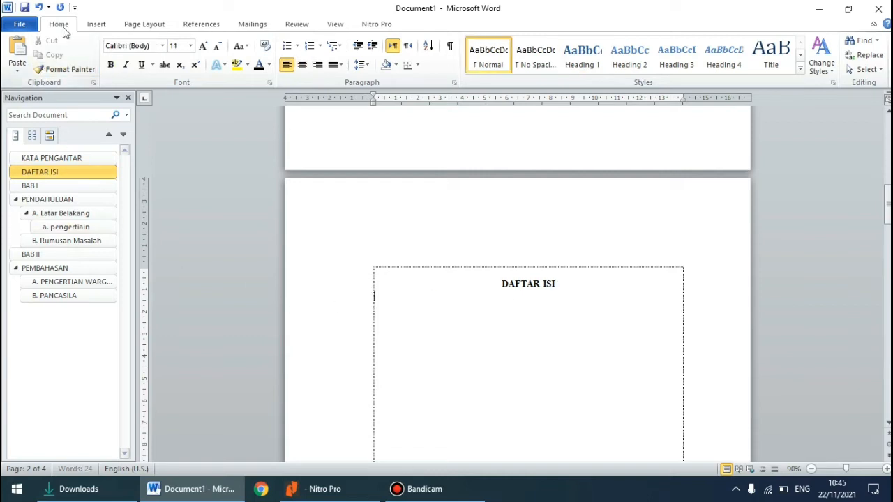
click(203, 25)
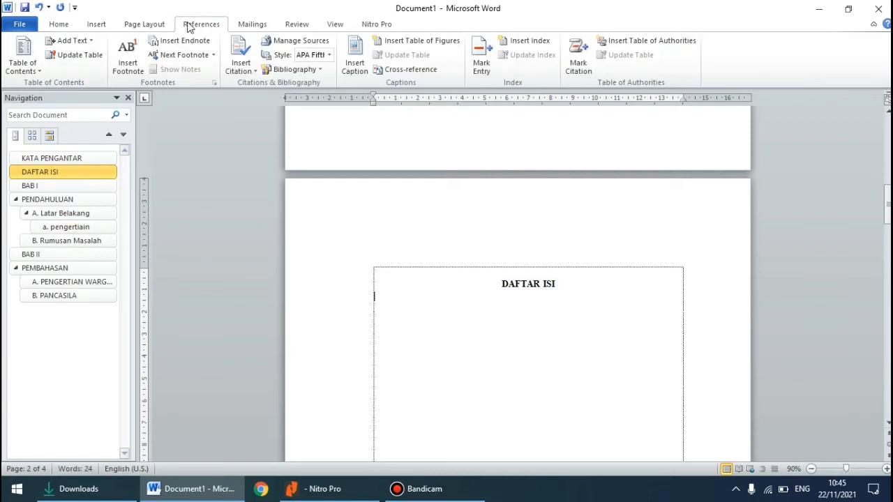
click(23, 64)
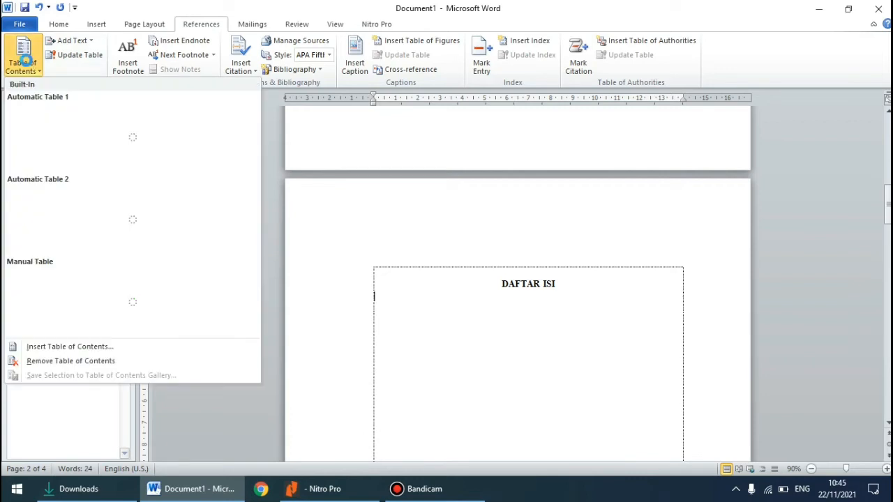
click(74, 148)
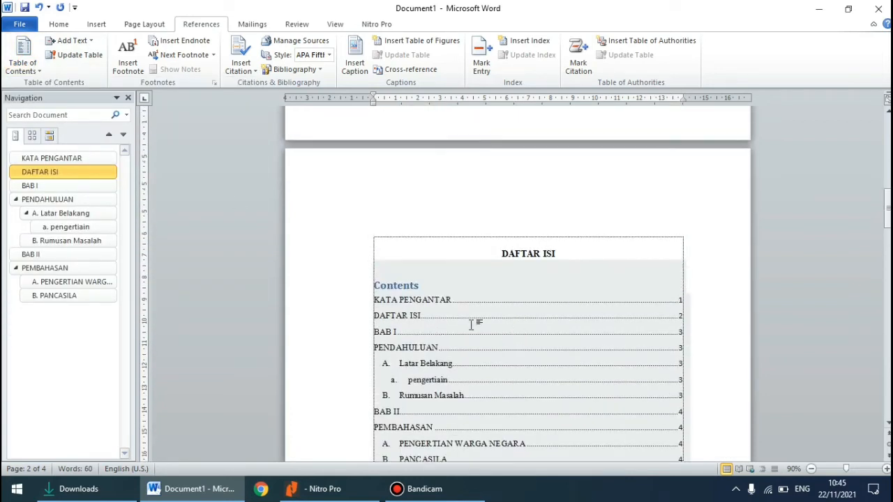
Delete the "Contents" title above the entries of the table of contents
click(447, 287)
key(BackSpace)
key(BackSpace)
key(BackSpace)
key(BackSpace)
key(BackSpace)
key(BackSpace)
key(BackSpace)
key(BackSpace)
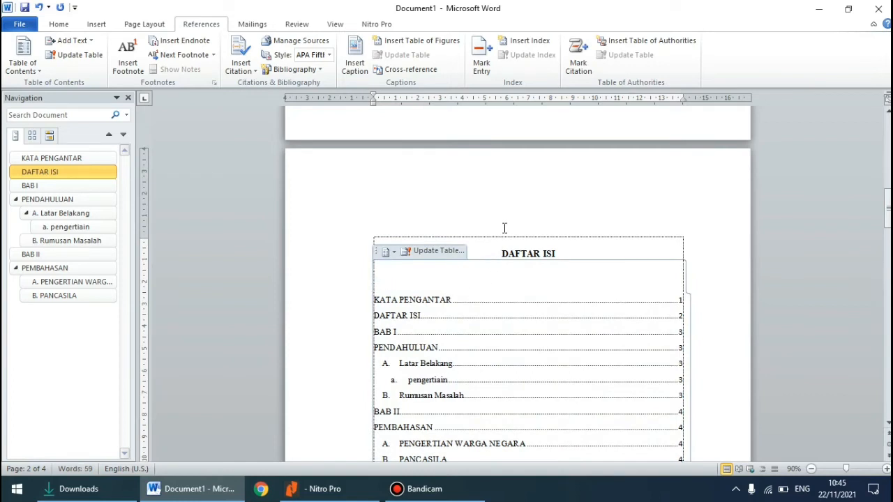
click(498, 279)
Set all table of contents entries to Times New Roman, size 12
scroll(498, 289, down, 3)
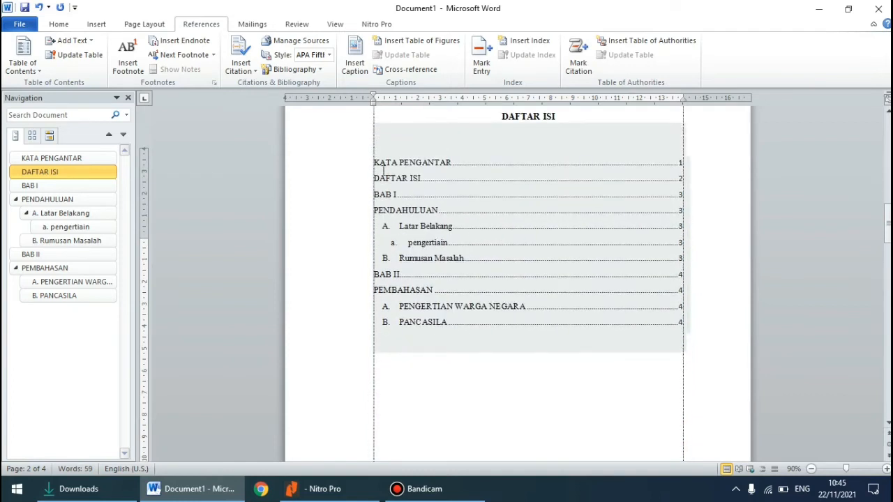
drag(374, 159, 530, 279)
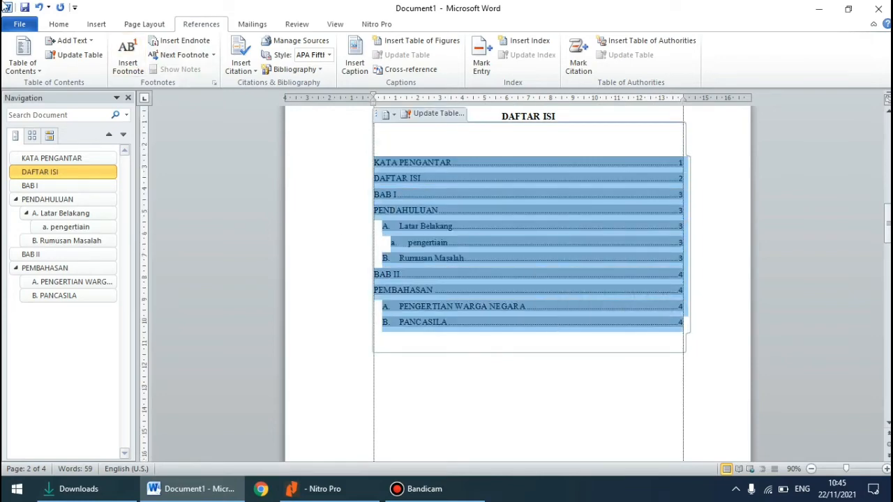
click(69, 25)
click(162, 46)
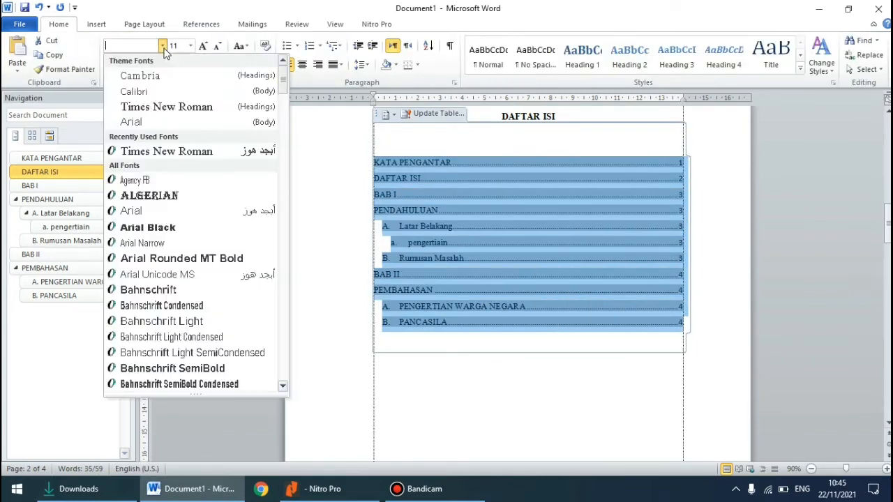
click(155, 108)
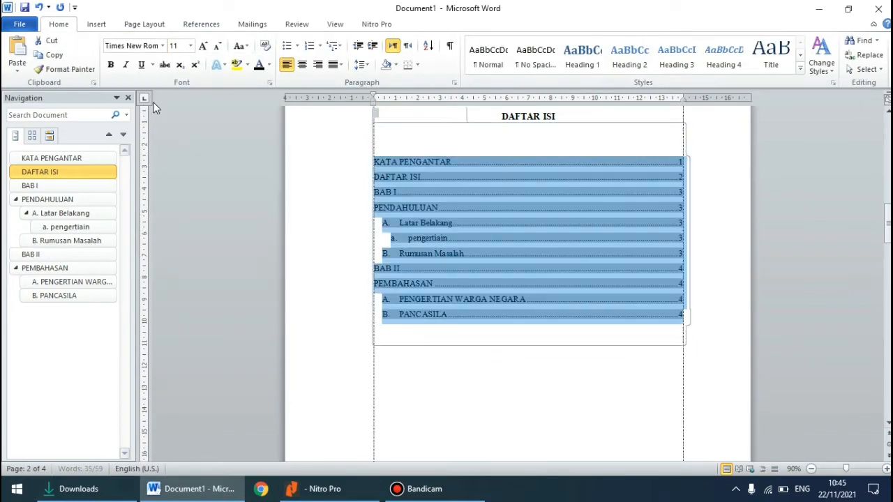
click(190, 46)
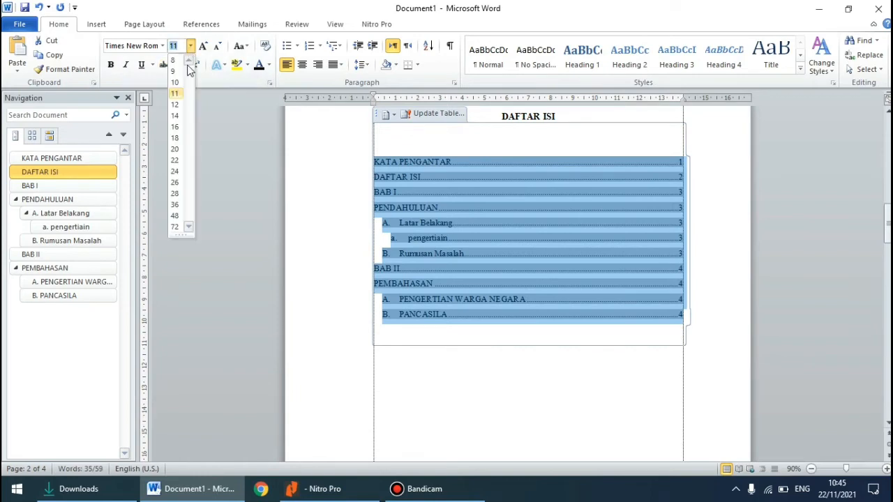
click(175, 105)
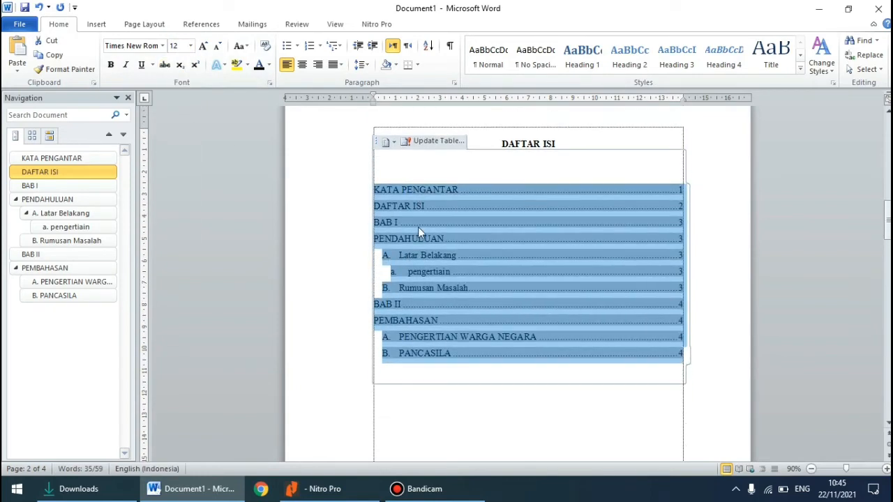
click(435, 417)
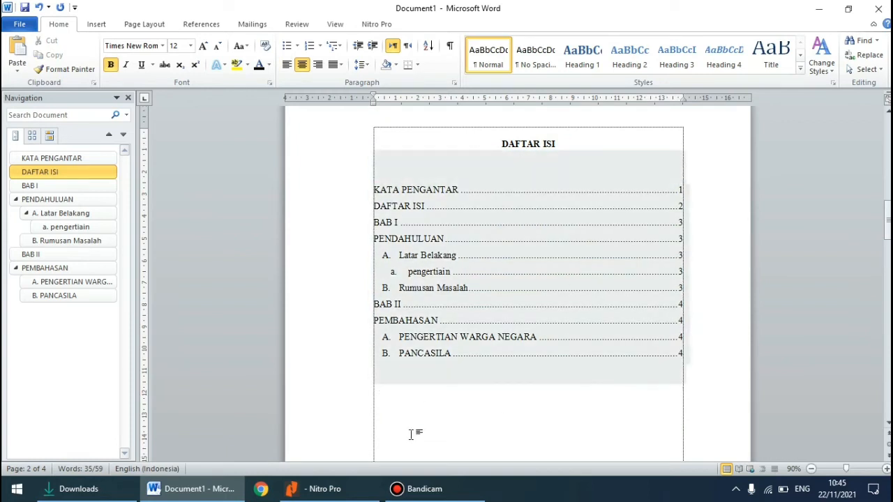
click(411, 434)
Review the table of contents and the BAB I page, and skim the first page of the journal article in Nitro Pro
scroll(418, 349, down, 10)
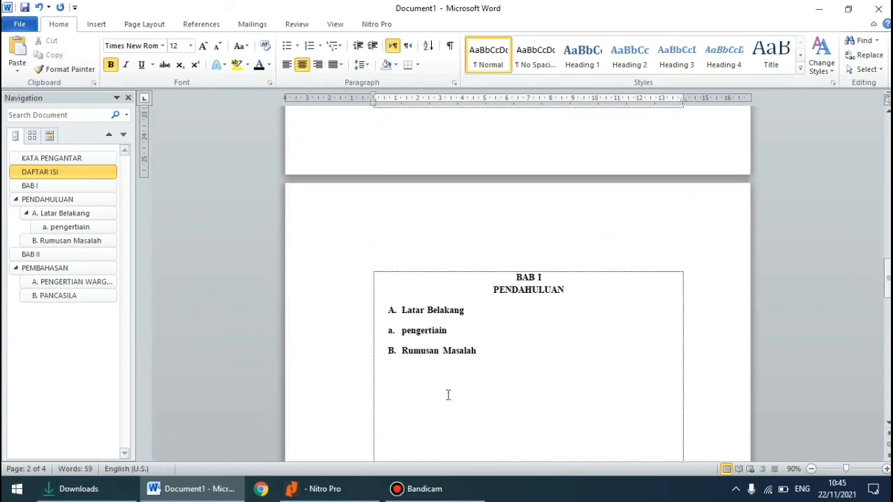
scroll(447, 395, up, 8)
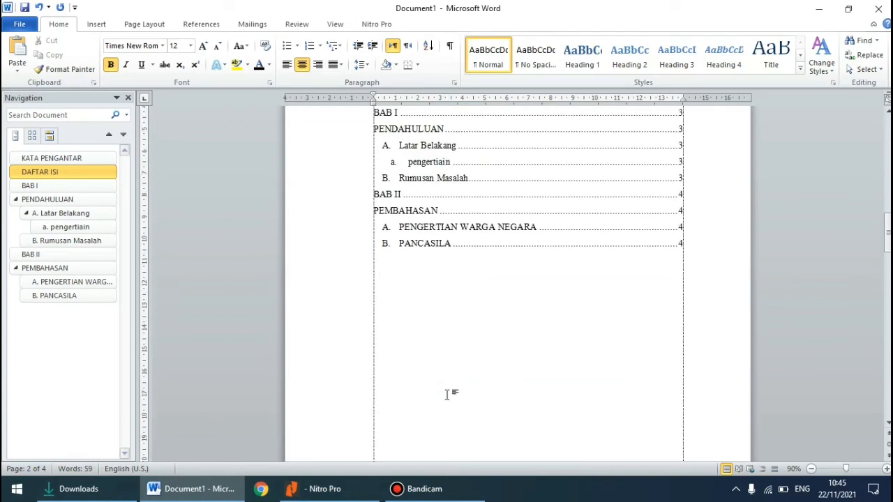
scroll(448, 395, up, 1)
scroll(448, 395, down, 8)
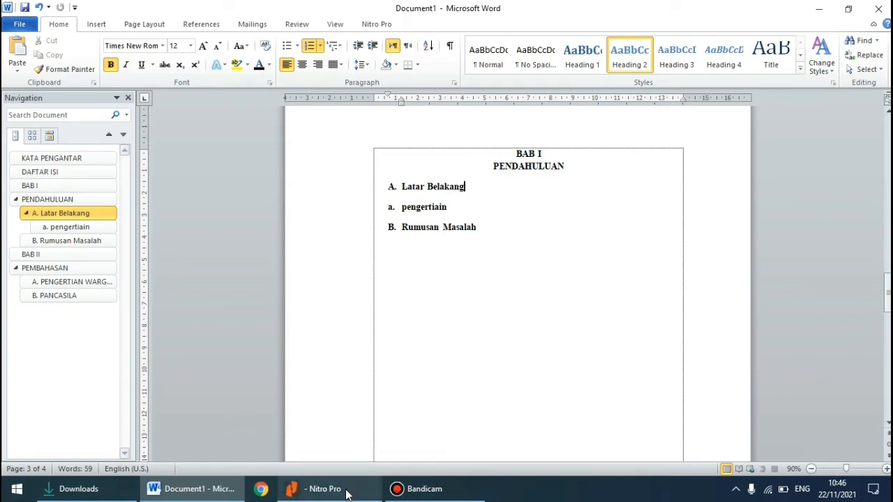
click(352, 489)
click(432, 219)
scroll(432, 222, up, 2)
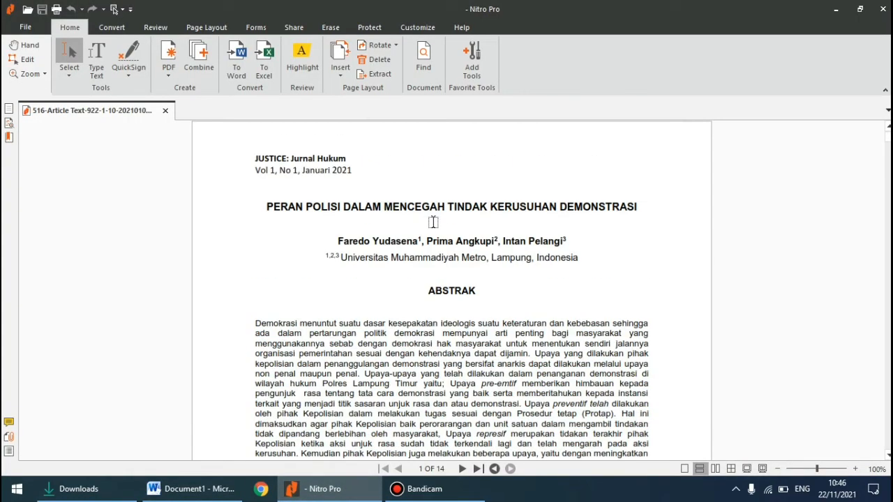
scroll(432, 221, down, 5)
scroll(433, 222, up, 5)
scroll(433, 222, down, 2)
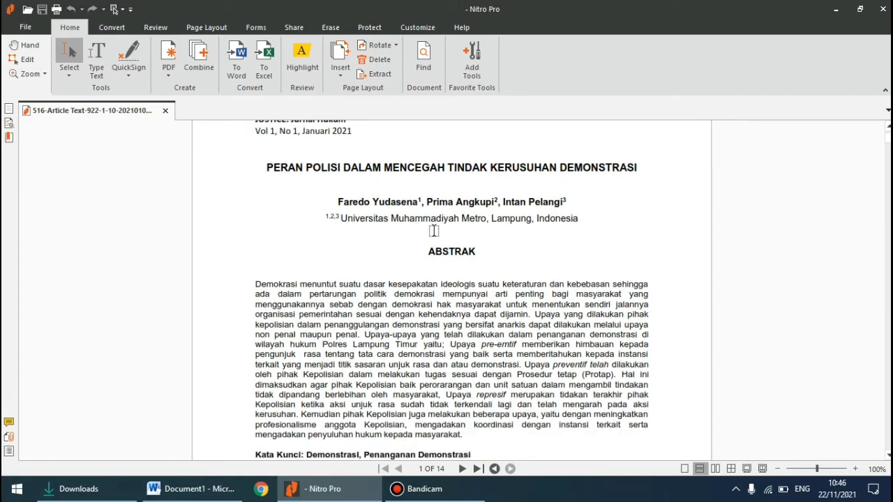
scroll(433, 230, up, 2)
scroll(433, 230, down, 1)
Switch back to Word and add an empty line below the PENGERTIAN WARGA NEGARA heading in BAB II
click(191, 488)
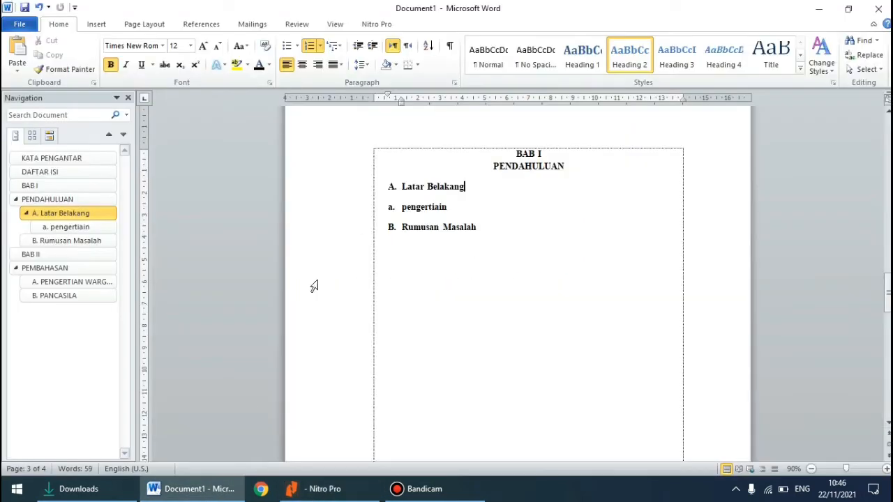
scroll(381, 230, down, 3)
scroll(369, 283, down, 10)
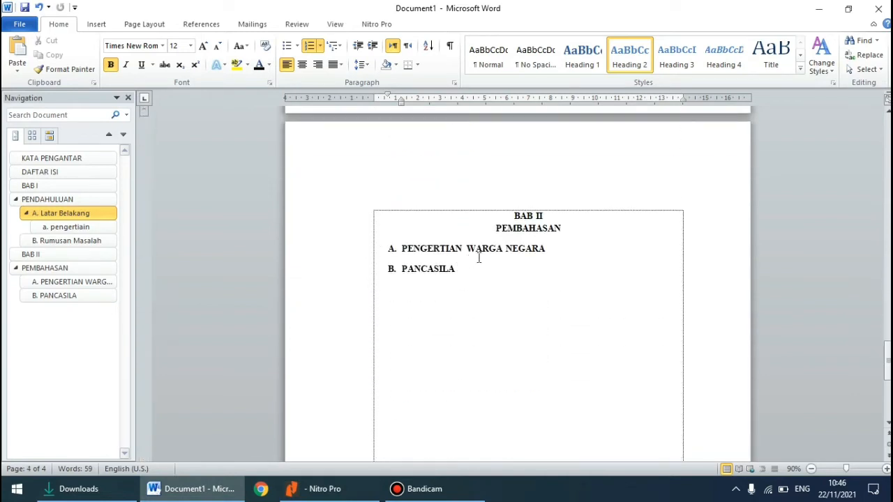
click(543, 255)
key(Return)
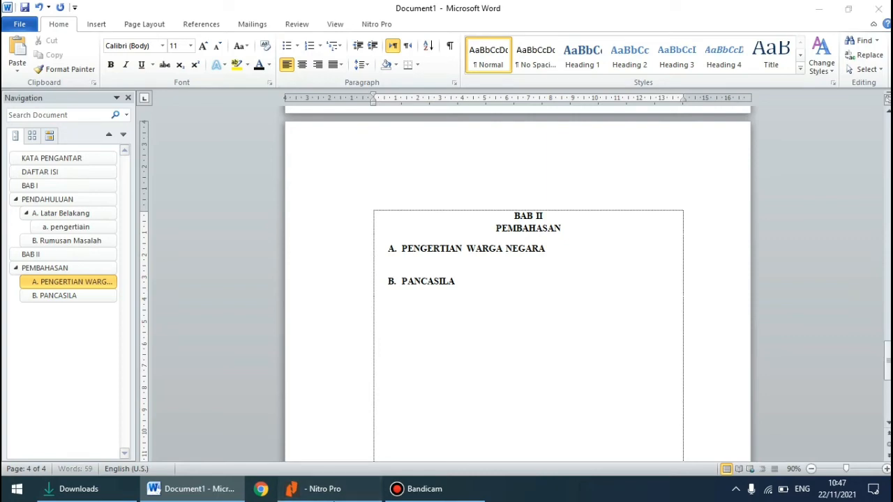
click(314, 488)
scroll(387, 373, down, 1)
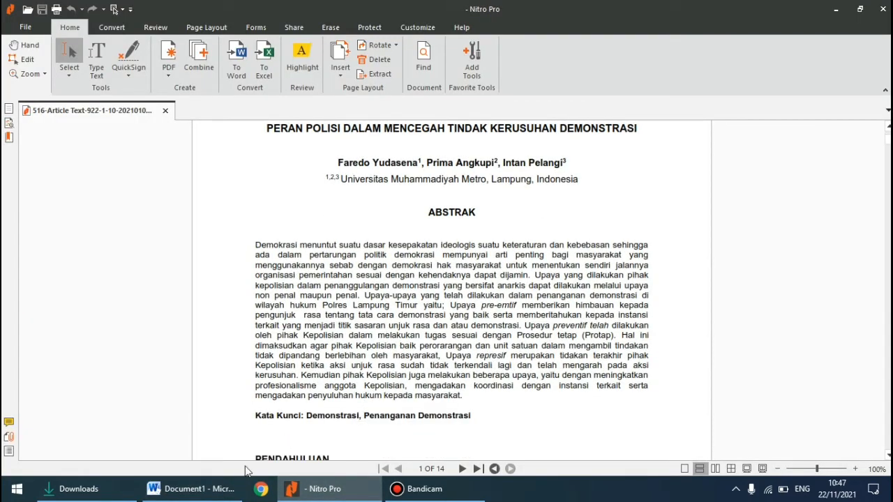
click(192, 488)
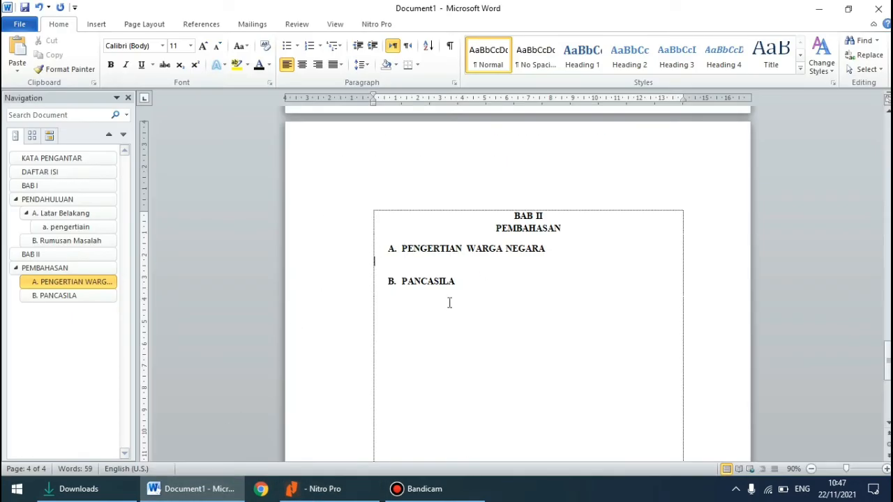
Switch to Nitro Pro and copy the text of the first paragraph under PENDAHULUAN in the journal article
click(337, 489)
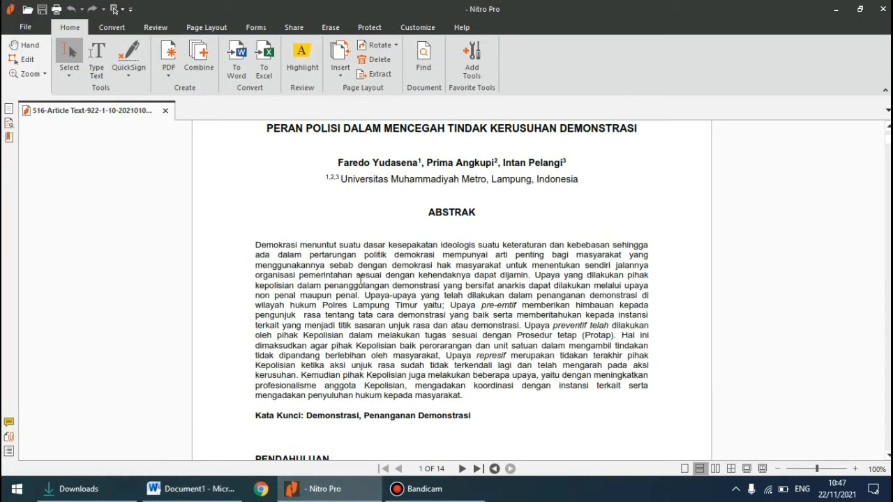
scroll(360, 279, up, 2)
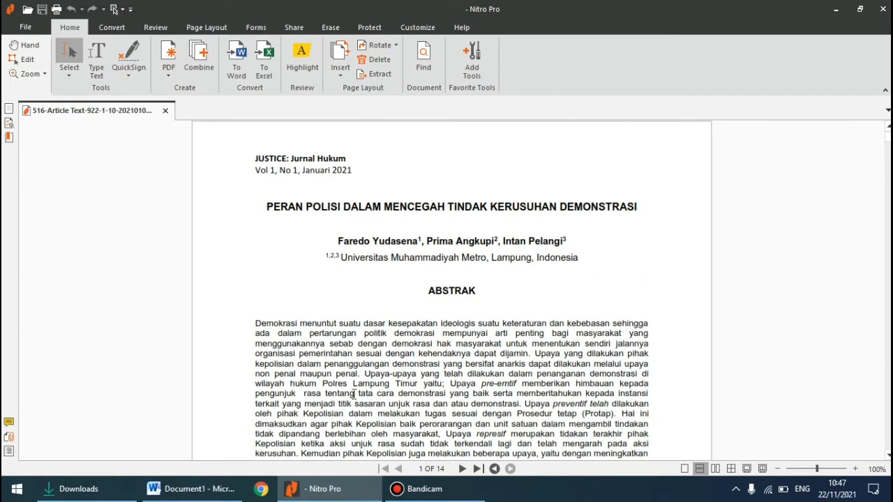
scroll(354, 394, down, 9)
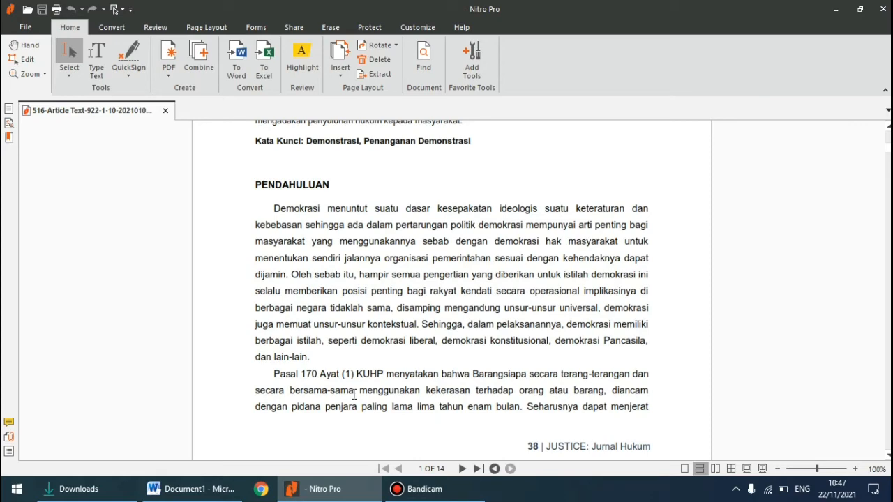
scroll(354, 394, down, 1)
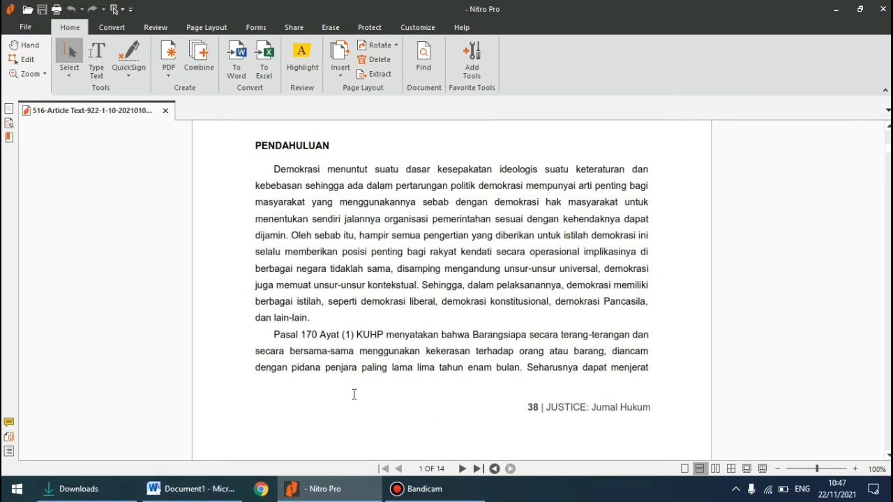
scroll(354, 394, down, 2)
scroll(354, 394, up, 3)
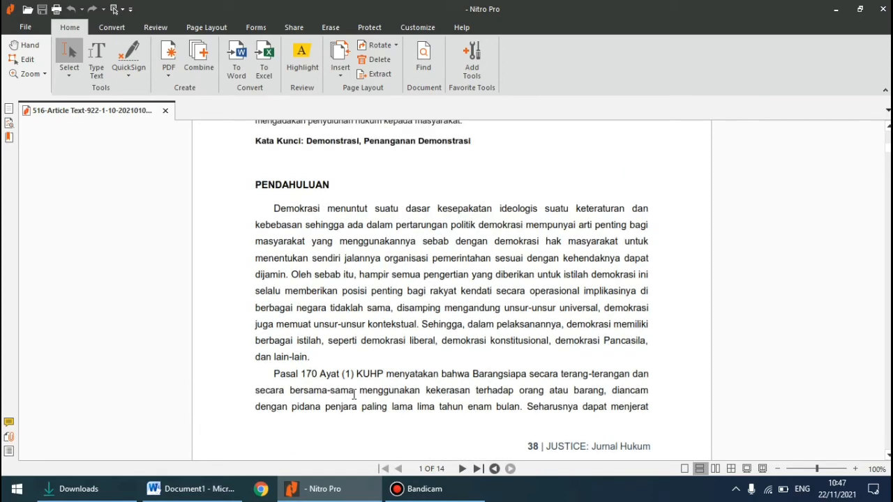
scroll(353, 395, down, 4)
scroll(353, 395, up, 5)
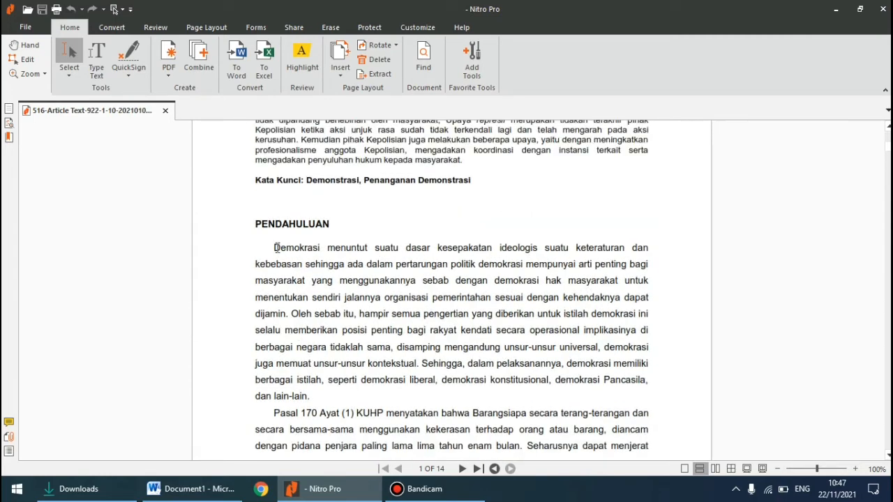
drag(274, 247, 667, 400)
click(295, 257)
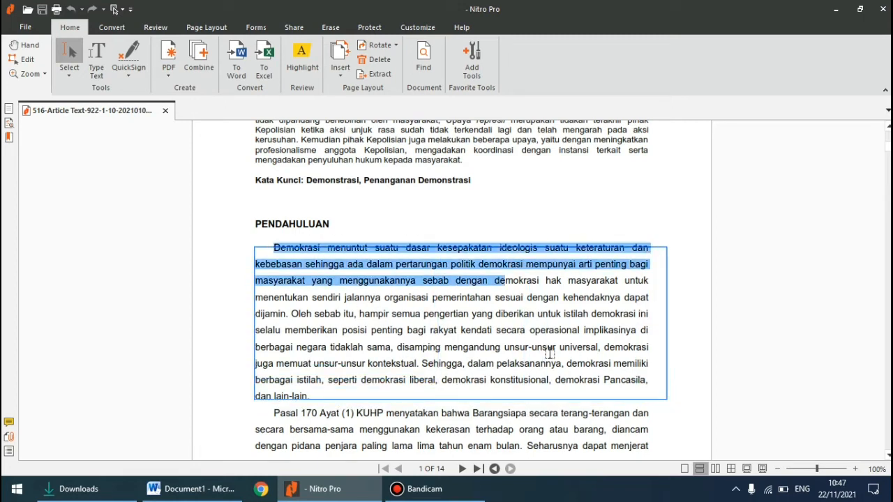
right_click(460, 280)
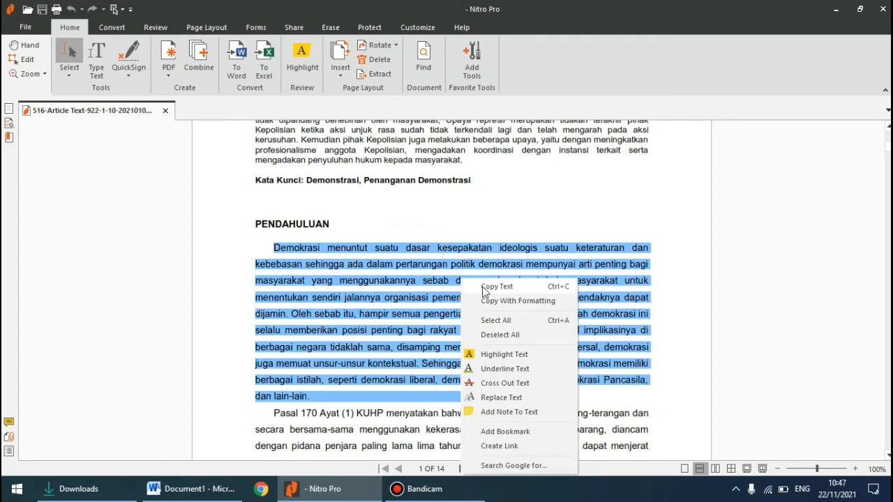
click(481, 286)
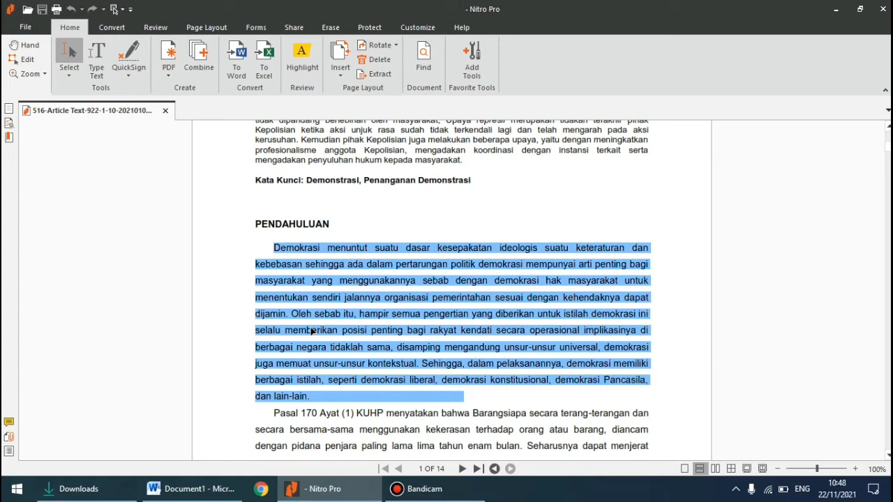
Switch to Chrome, paste the copied paragraph into the Google search box, and cut it out again as plain text
click(263, 492)
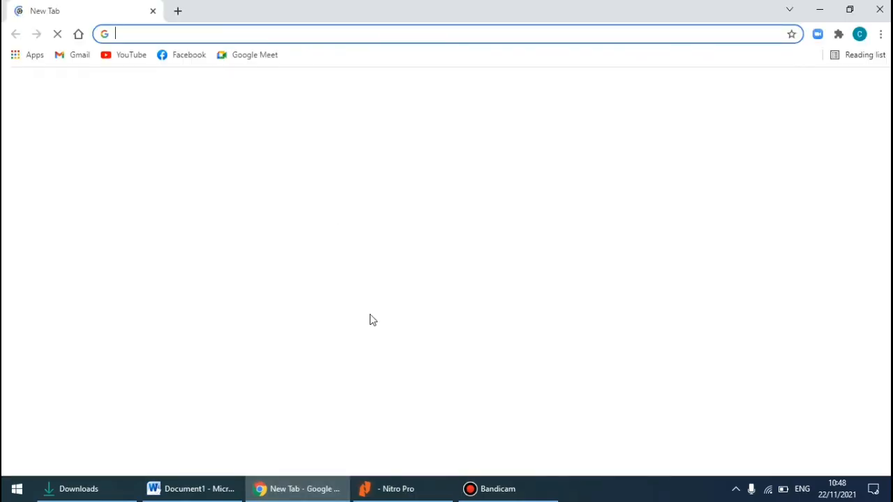
click(374, 272)
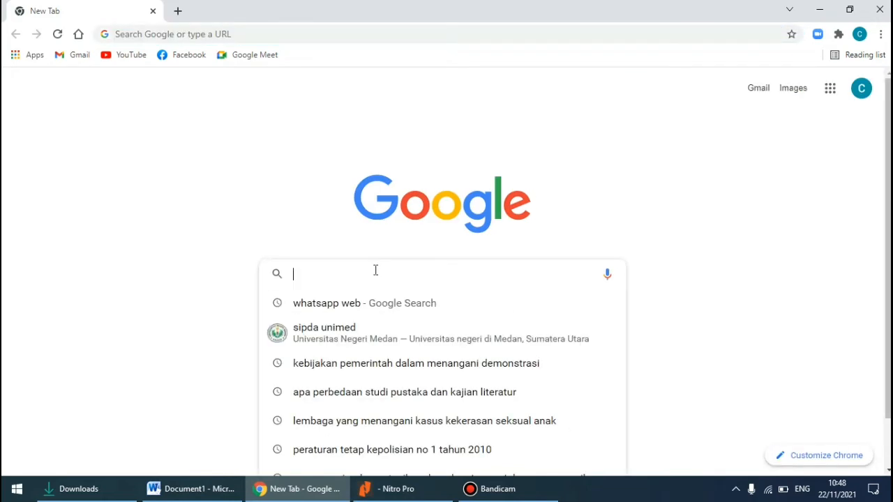
right_click(372, 274)
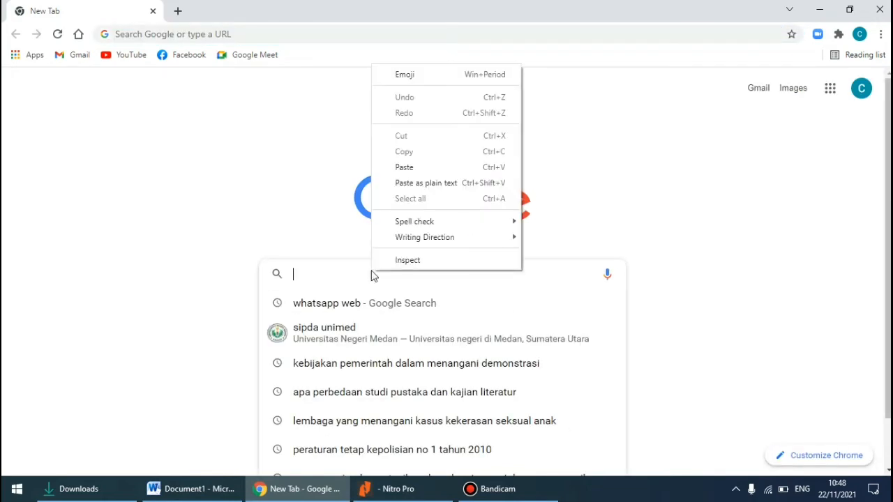
click(417, 167)
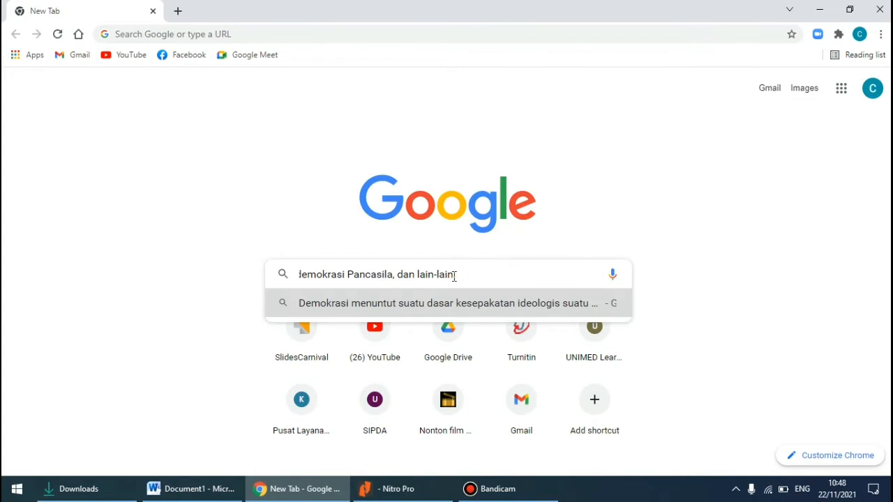
drag(455, 275, 101, 303)
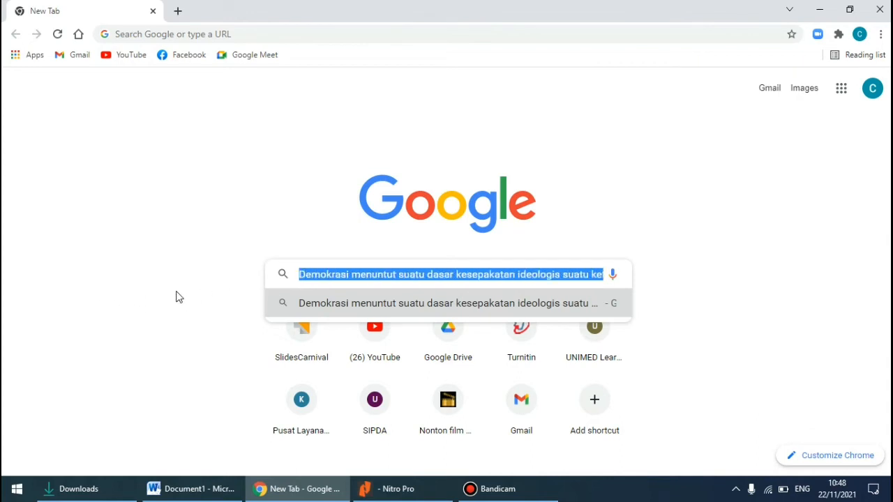
right_click(371, 274)
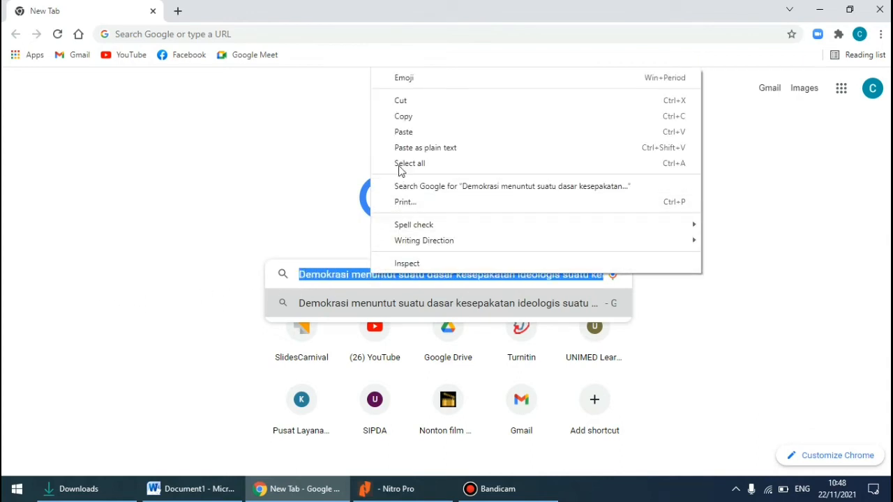
click(401, 102)
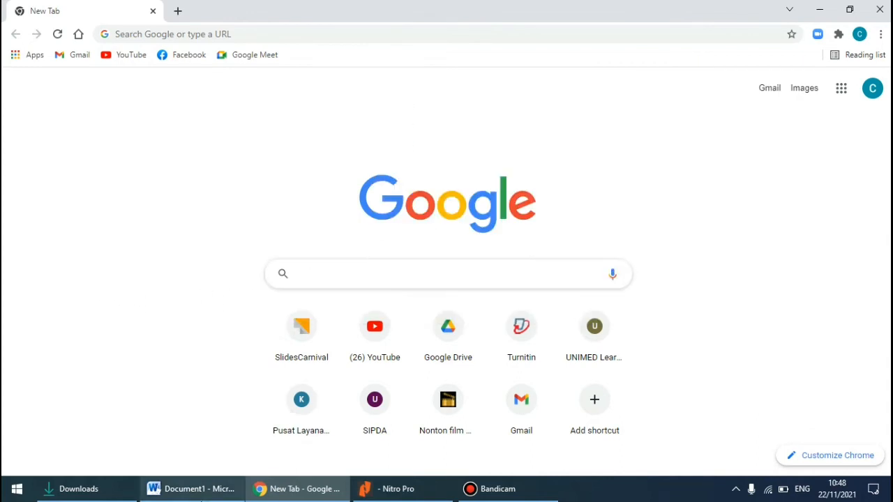
Switch to Word and paste the paragraph as text only on the empty line below the PENGERTIAN WARGA NEGARA heading
click(192, 488)
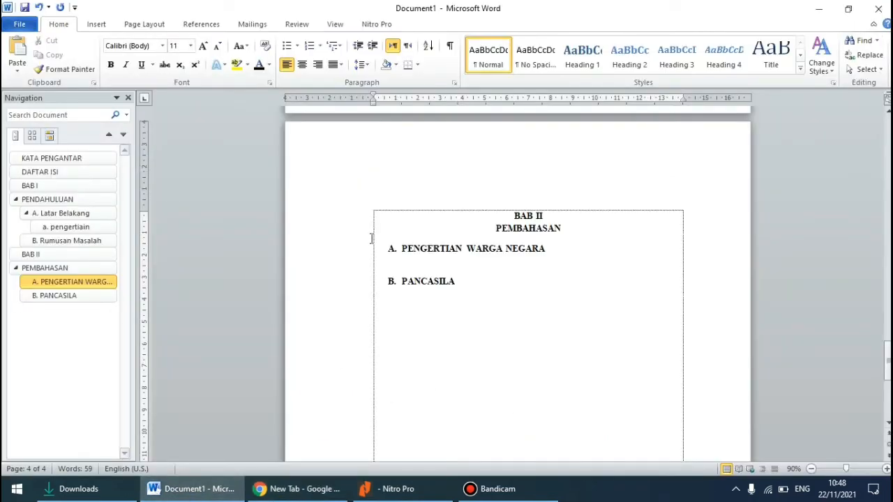
right_click(373, 263)
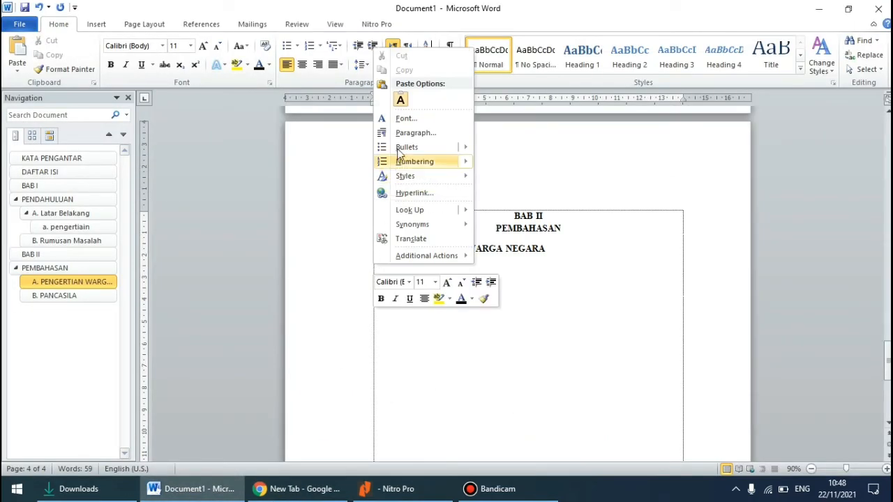
click(398, 104)
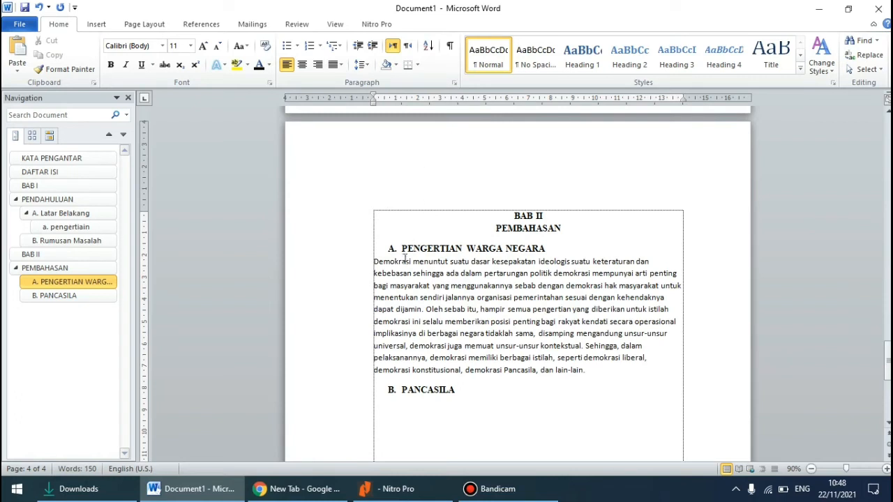
Format the pasted paragraph in Times New Roman, size 12, with justified alignment
triple_click(490, 300)
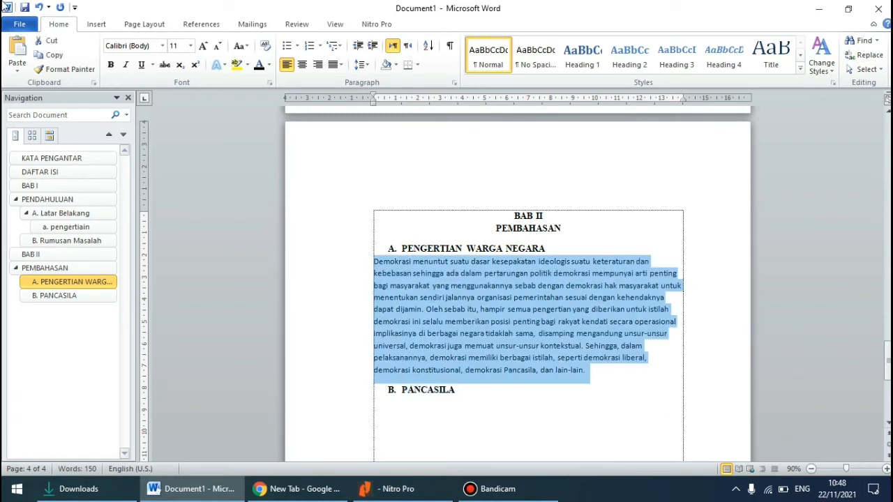
click(163, 46)
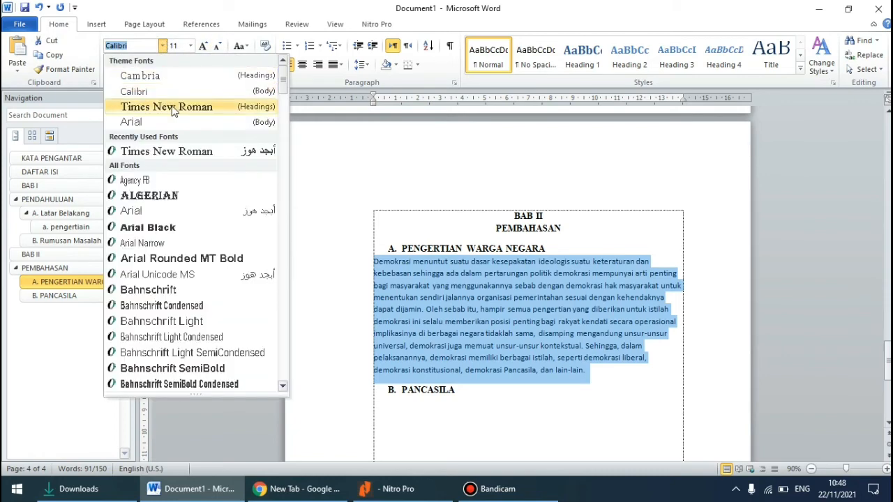
click(183, 79)
click(189, 45)
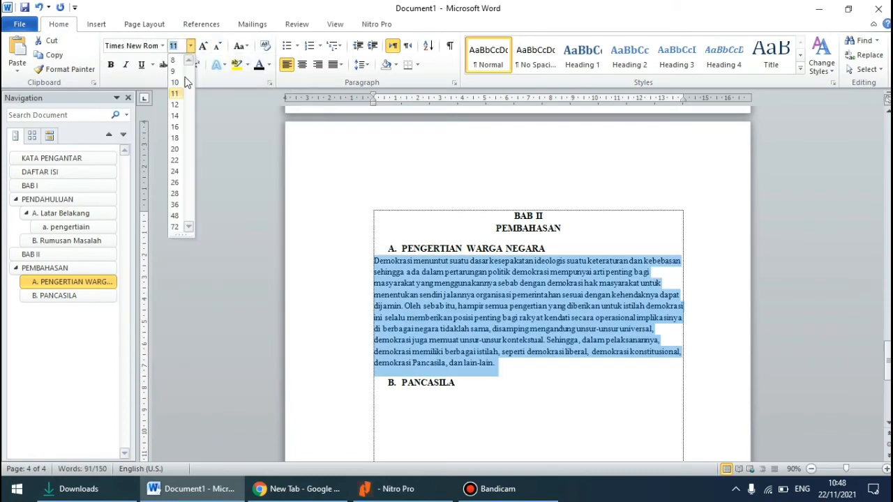
click(179, 108)
click(340, 64)
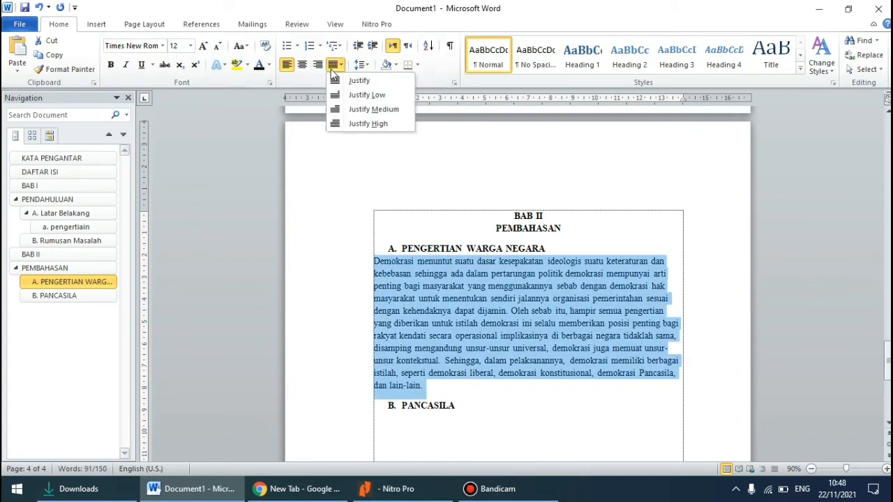
click(349, 82)
click(526, 373)
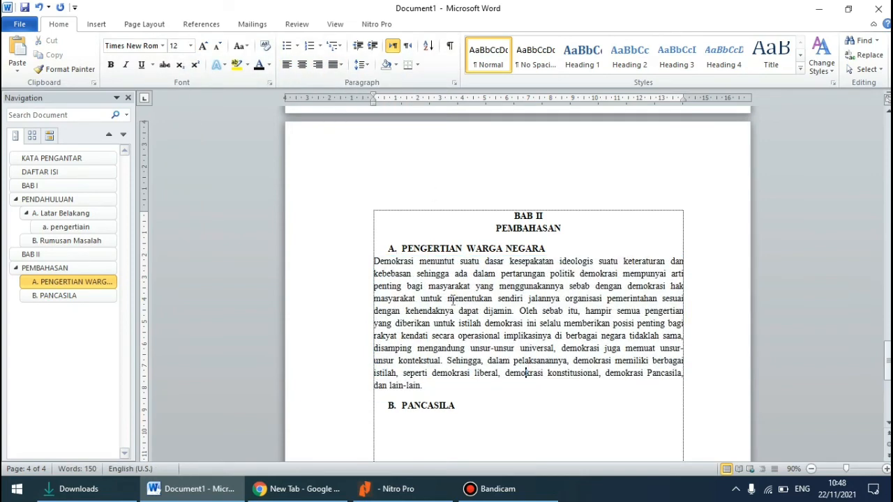
Indent the first line of the pasted paragraph and remove the full stop after its closing words "dan lain-lain"
scroll(388, 312, down, 1)
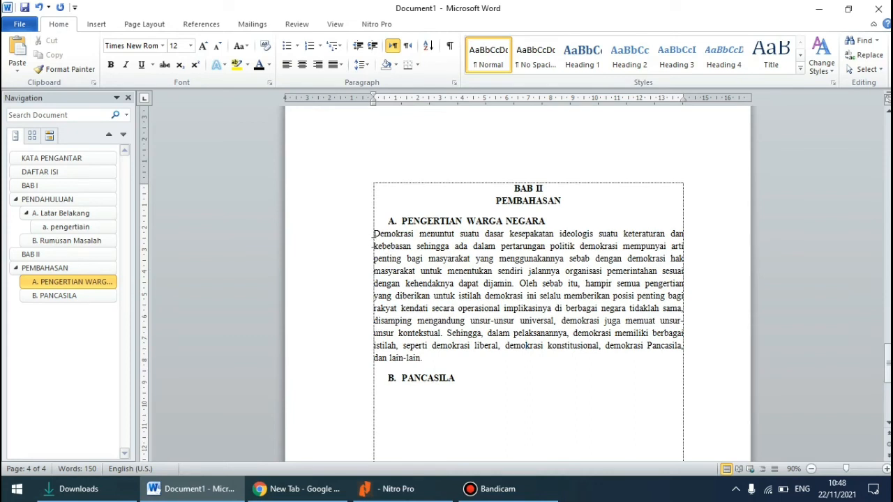
click(370, 237)
key(Tab)
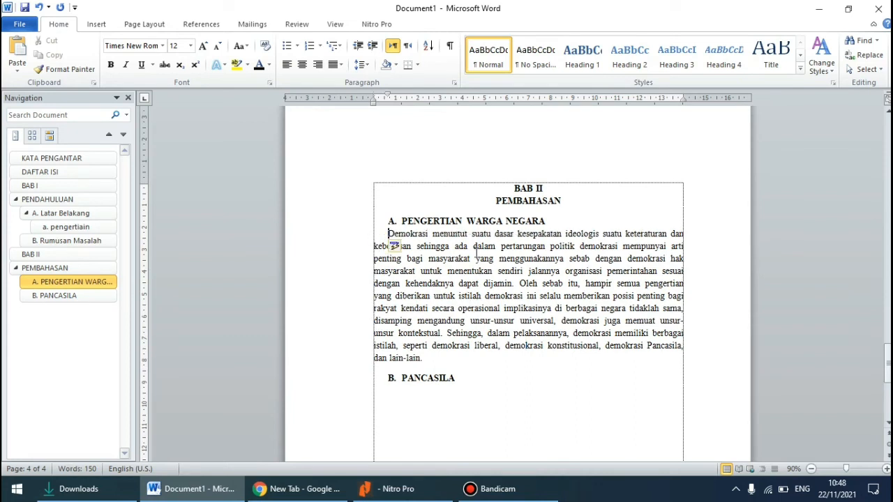
scroll(476, 303, down, 2)
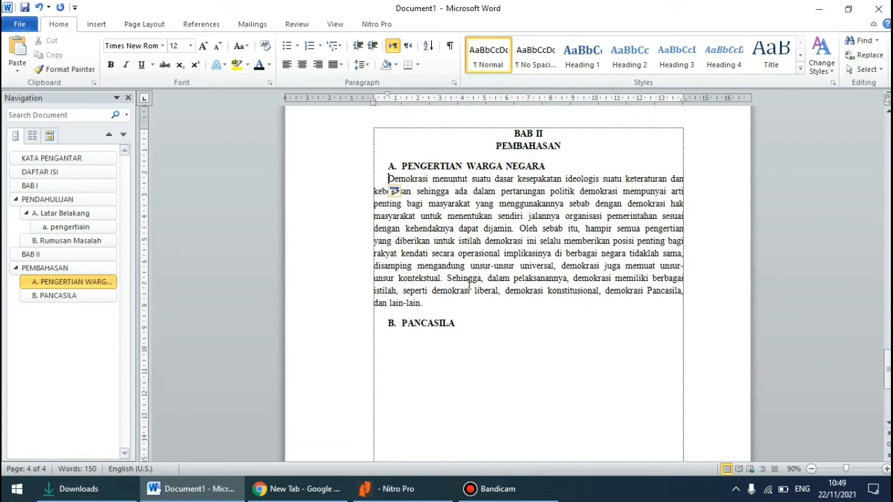
click(431, 302)
key(BackSpace)
Start a new citation source of type Journal Article at the paragraph's end, with all bibliography fields shown
click(201, 24)
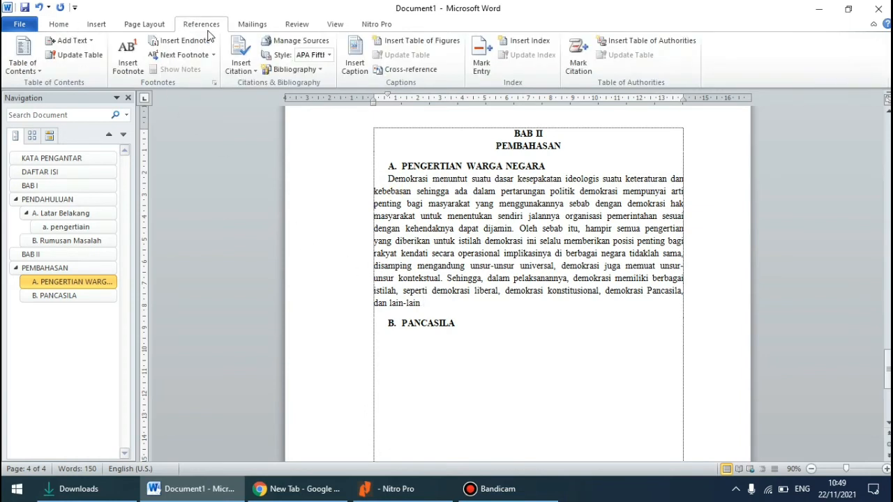
click(241, 72)
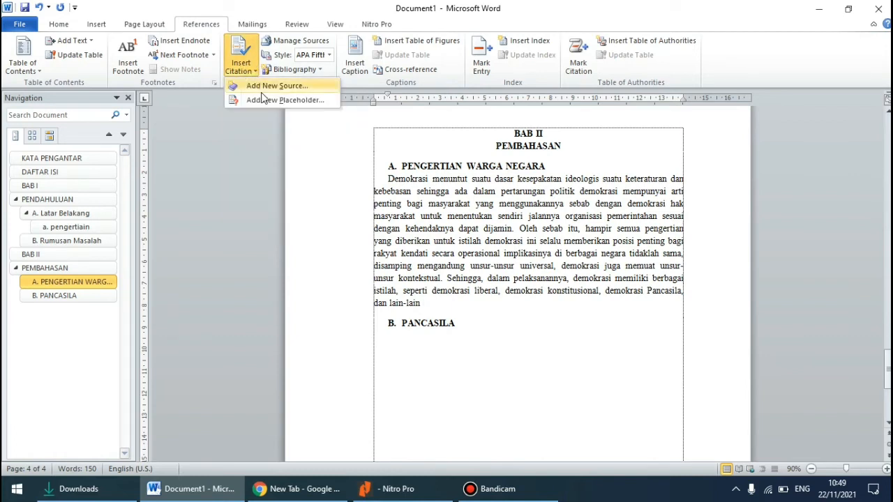
click(265, 87)
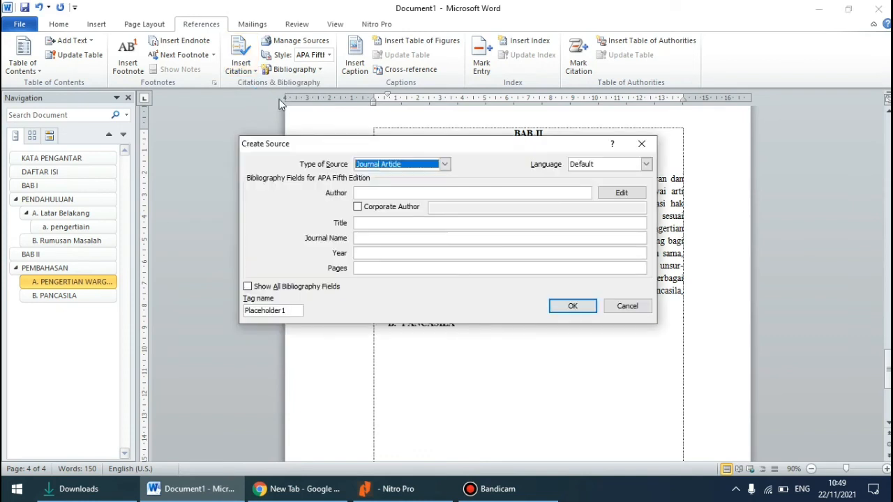
click(369, 166)
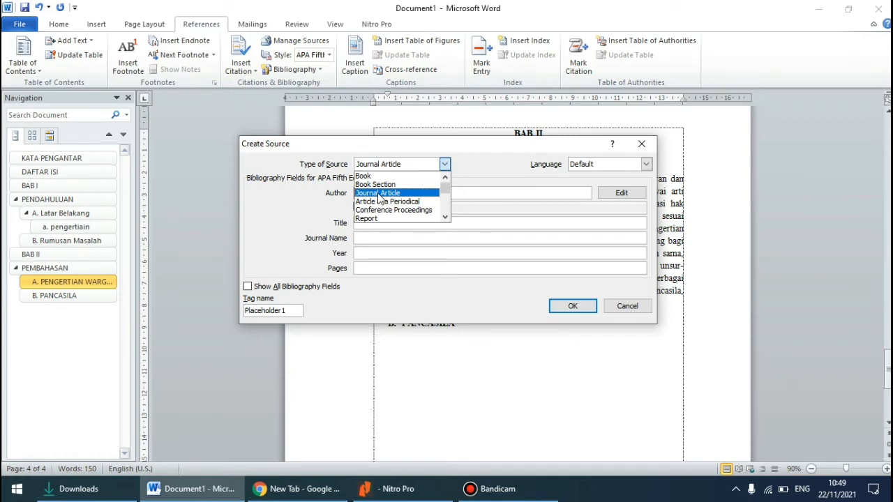
click(378, 195)
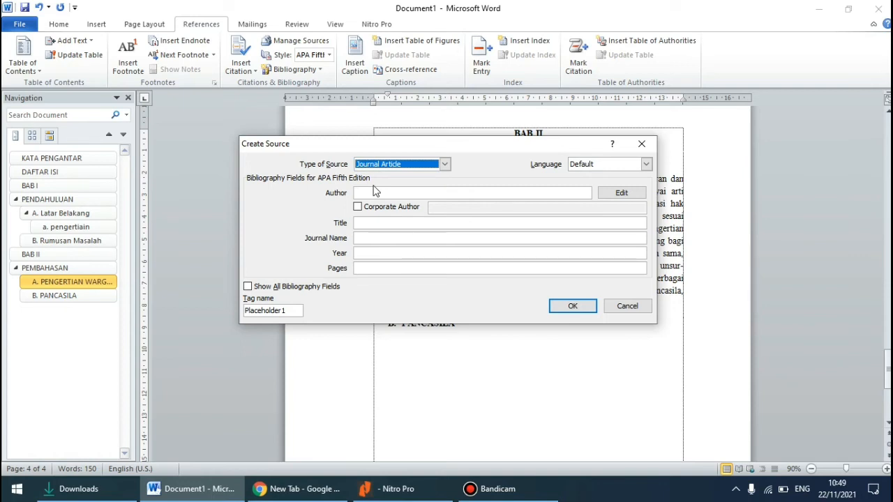
click(260, 289)
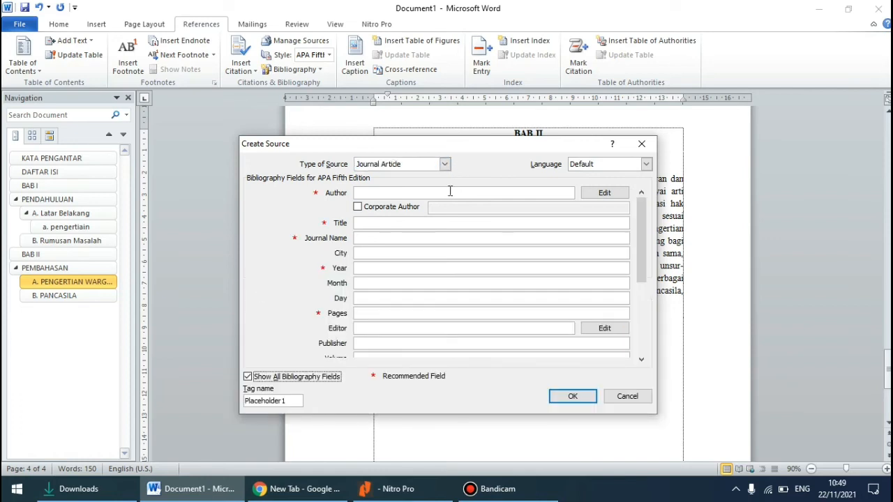
mouse_move(643, 230)
mouse_down()
mouse_move(640, 299)
mouse_move(643, 225)
mouse_up()
Check the title, authors and journal details on the article's first page in Nitro Pro, and return to Word
click(387, 488)
click(357, 254)
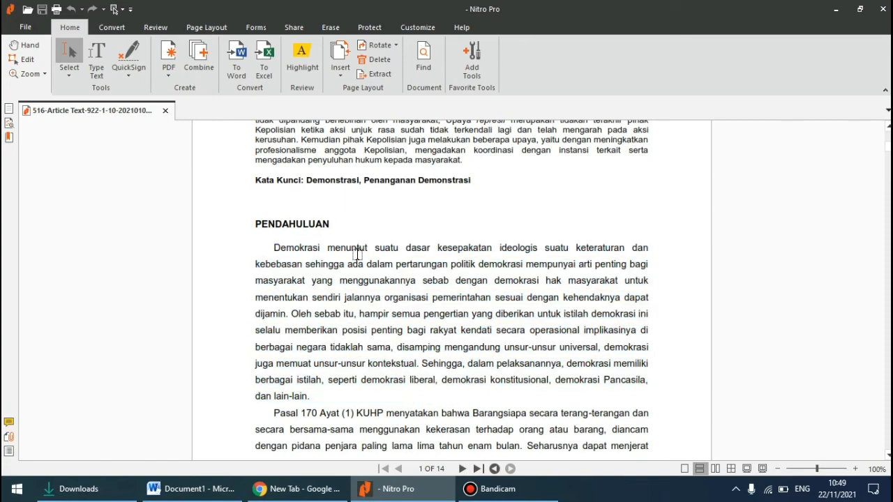
scroll(356, 254, up, 8)
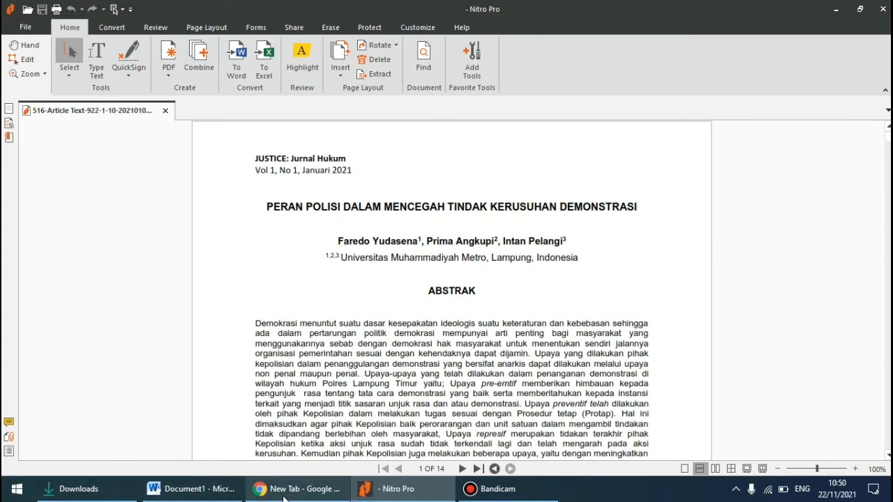
click(190, 489)
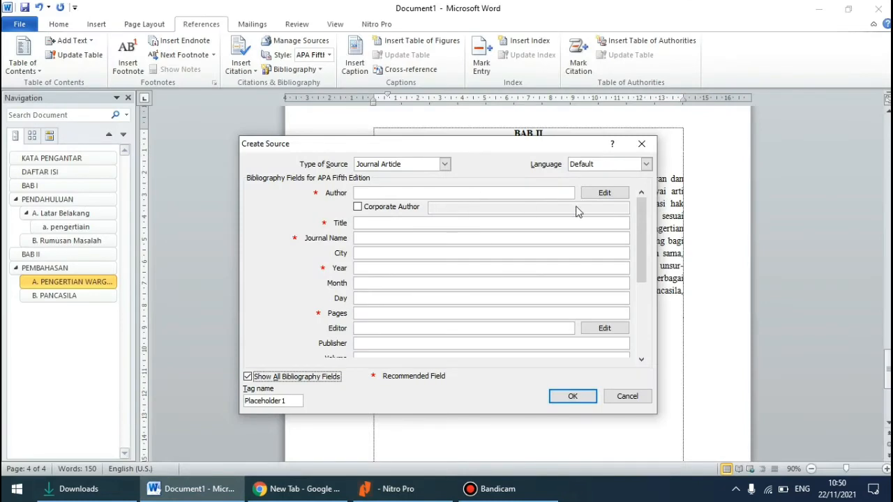
Add the article's first listed author to the source's author names, entering the first and last name separately after checking them in Nitro Pro
click(604, 192)
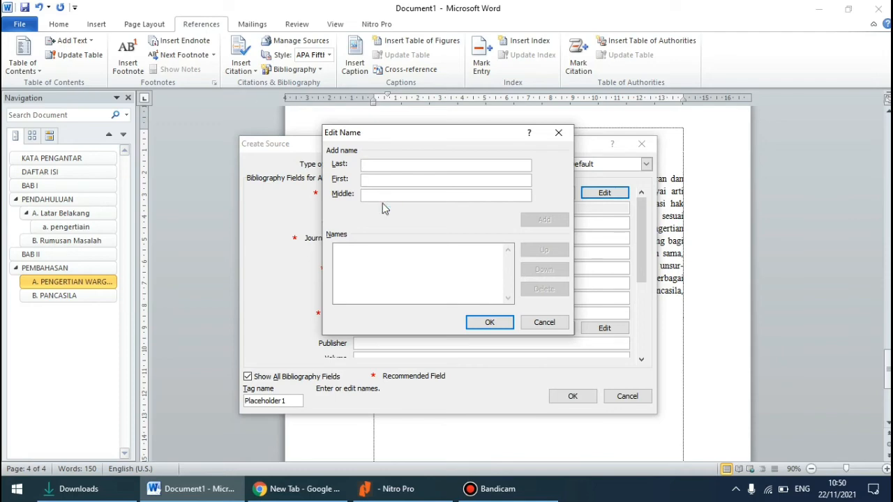
click(390, 489)
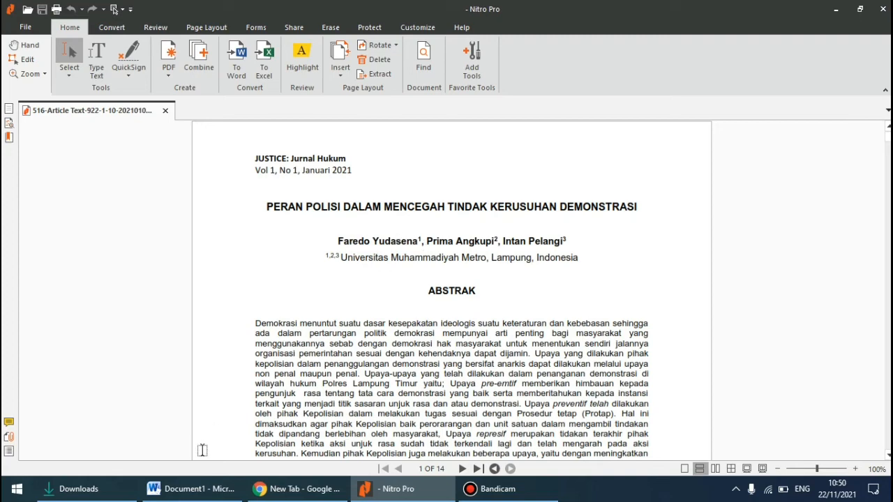
click(202, 488)
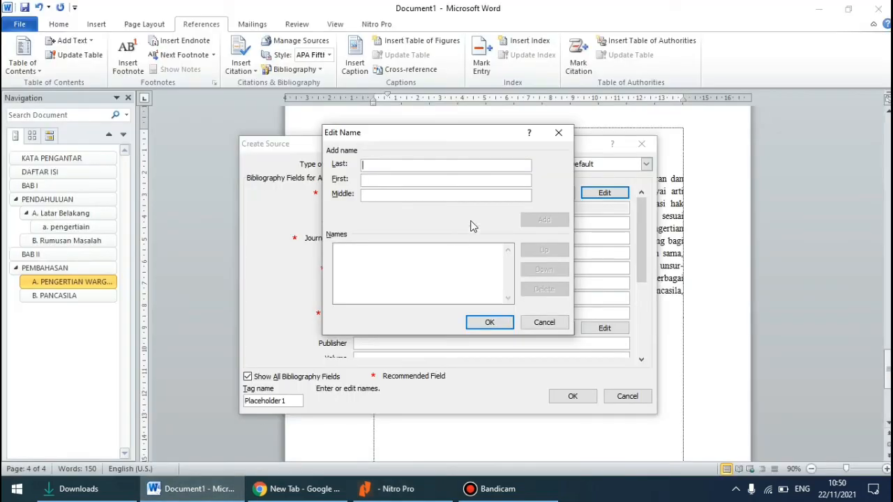
click(381, 179)
text(FAREDO)
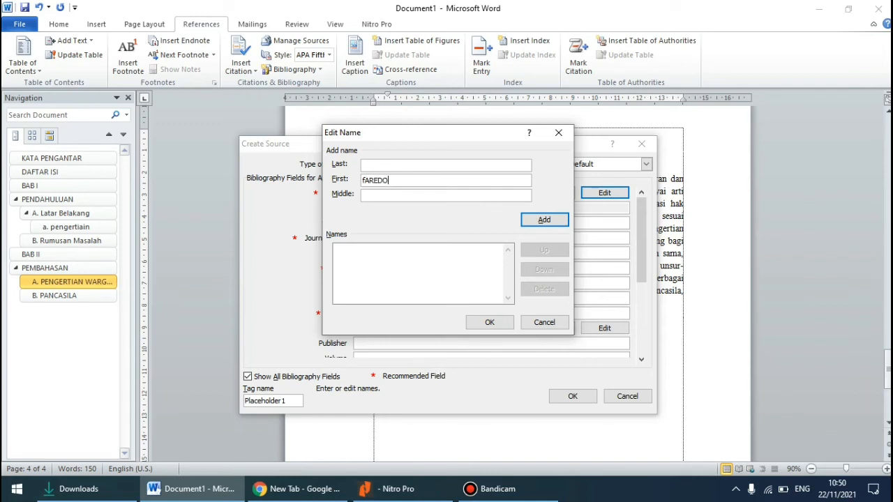
key(BackSpace)
key(BackSpace)
key(BackSpace)
key(BackSpace)
key(BackSpace)
key(BackSpace)
text(F)
text(ared)
text(Yudase)
text(na)
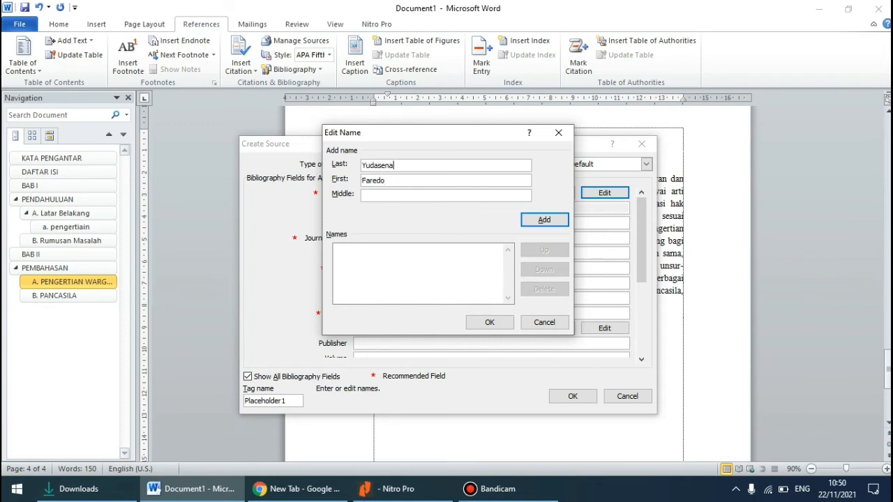
click(543, 220)
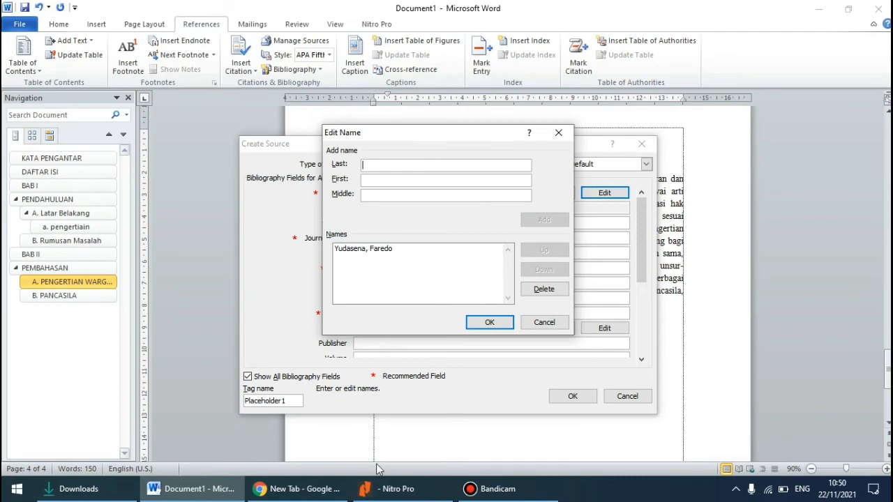
Add the article's second listed author to the source's author names after checking them in Nitro Pro, and accept the author list
click(391, 488)
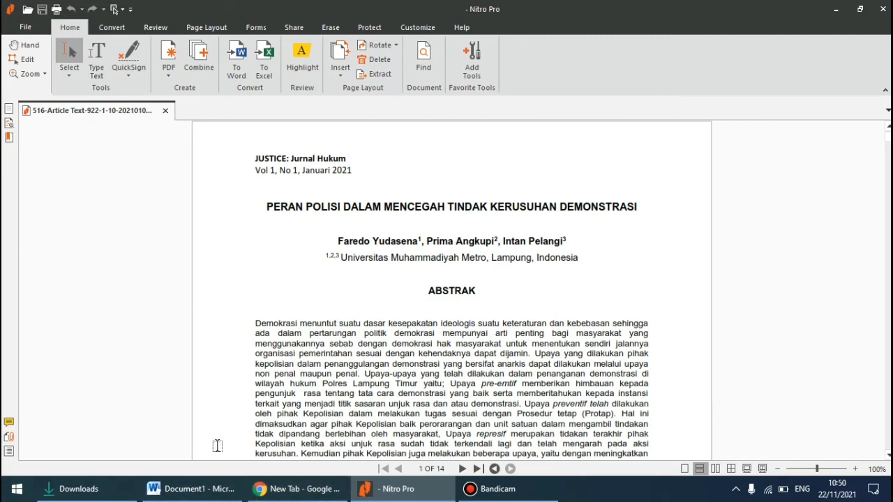
click(191, 488)
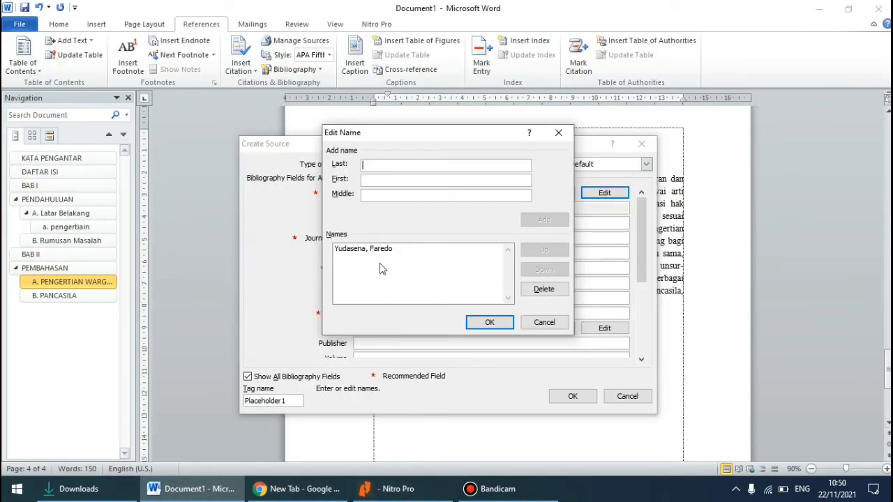
click(370, 180)
text(Prima)
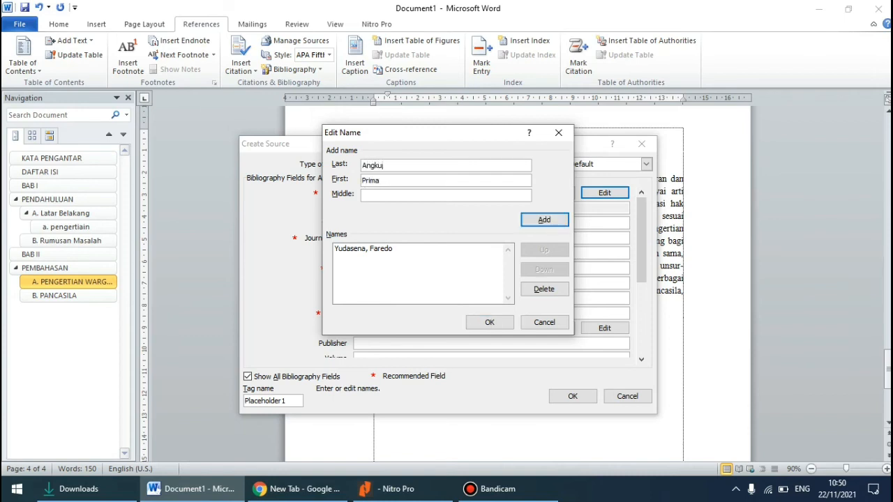
click(538, 222)
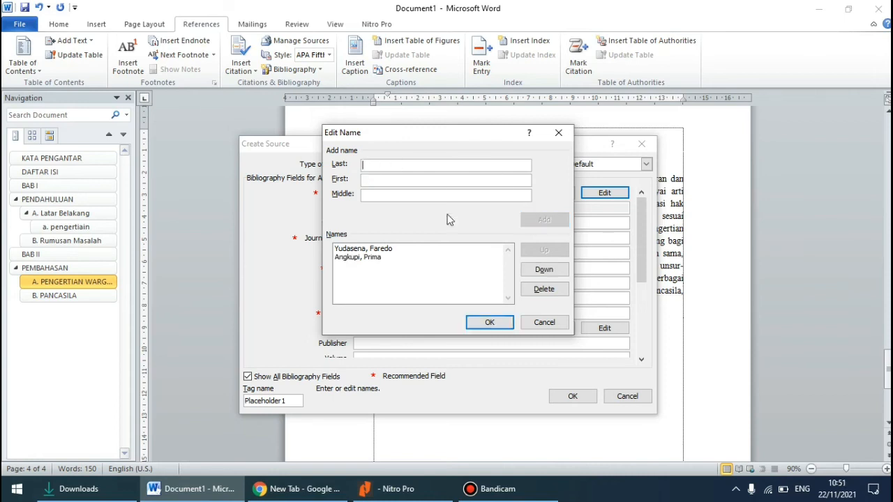
click(495, 326)
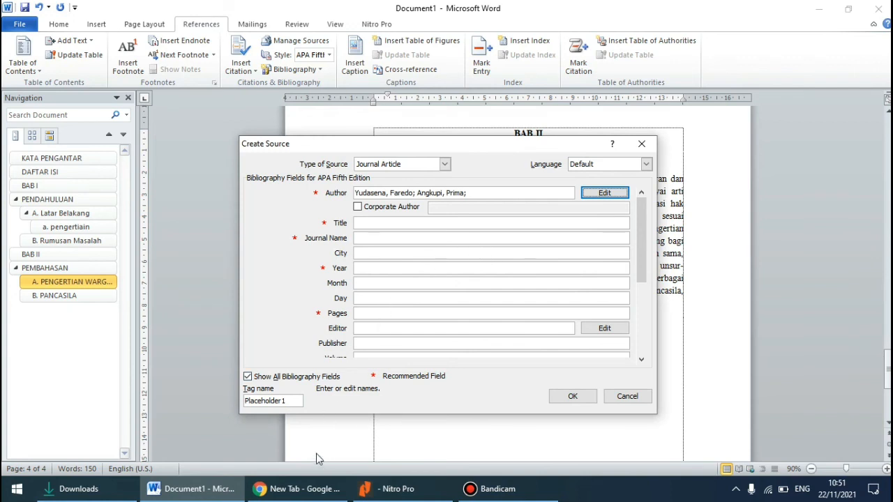
Copy the article title "PERAN POLISI DALAM MENCEGAH TINDAK KERUSUHAN DEMONSTRASI" from Nitro Pro into the source's Title field in Word
click(384, 223)
click(380, 490)
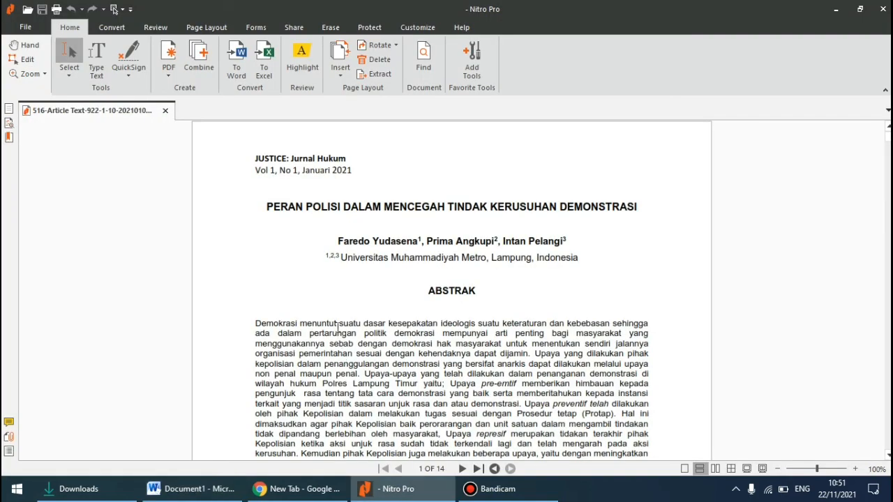
drag(262, 206, 663, 216)
right_click(618, 211)
click(637, 213)
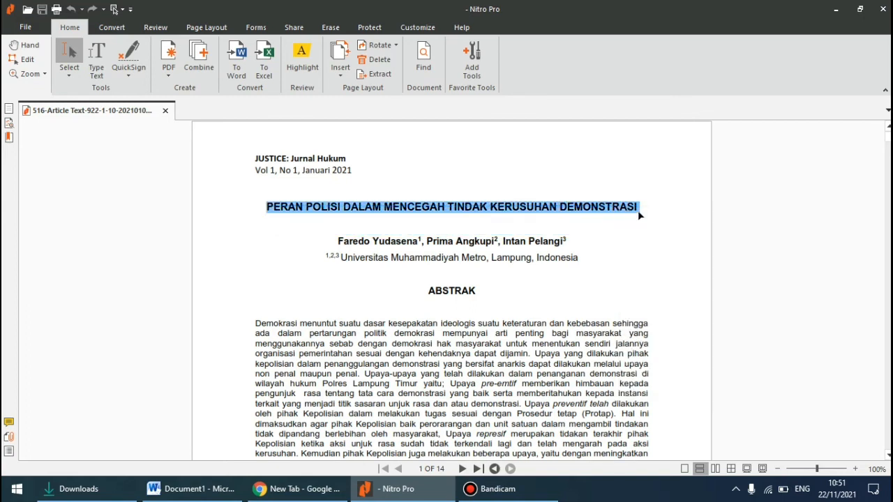
click(196, 492)
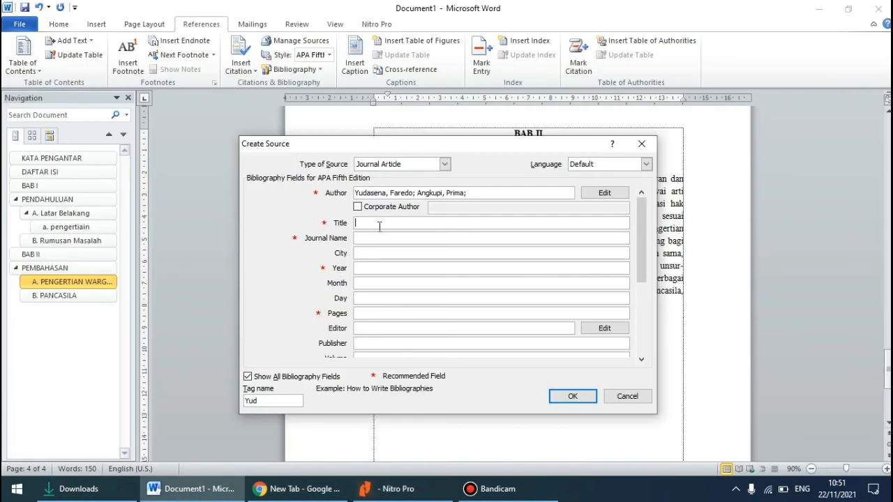
right_click(379, 223)
click(401, 264)
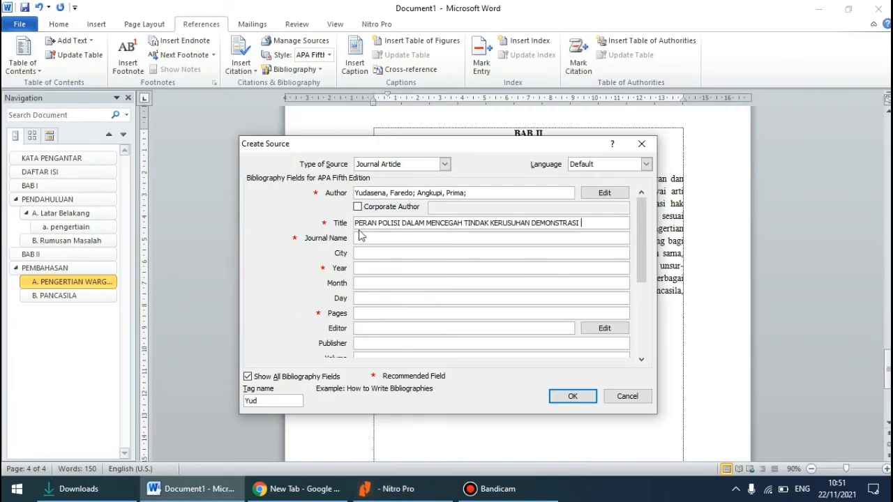
Copy the journal name "Jurnal Hukum" from the article's header in Nitro Pro into the source's Journal Name field in Word
click(356, 236)
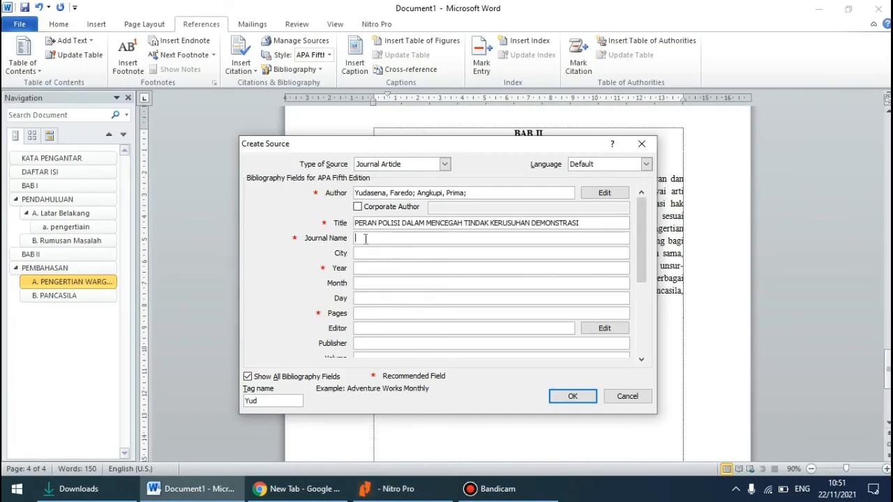
click(377, 488)
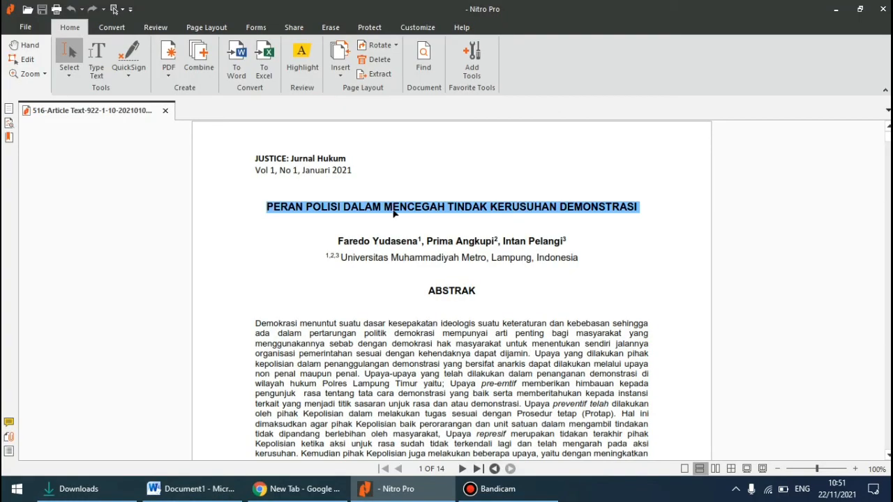
click(394, 213)
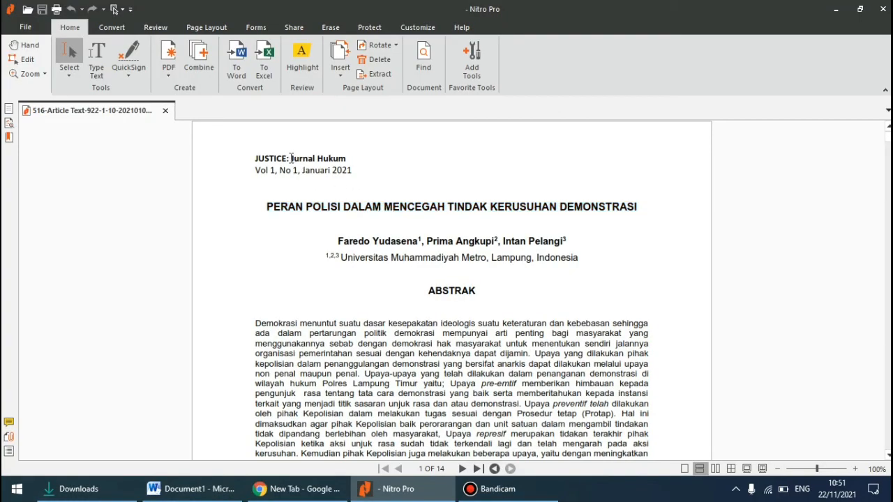
drag(290, 158, 355, 159)
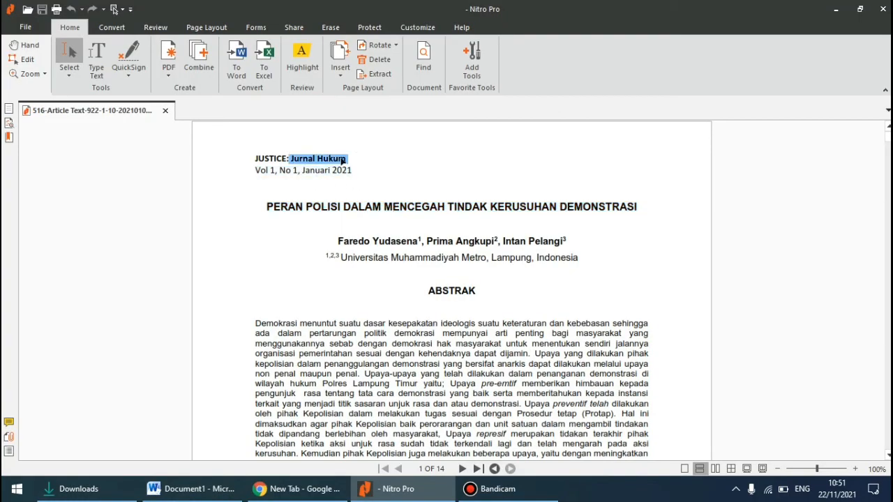
right_click(341, 161)
click(359, 168)
click(192, 488)
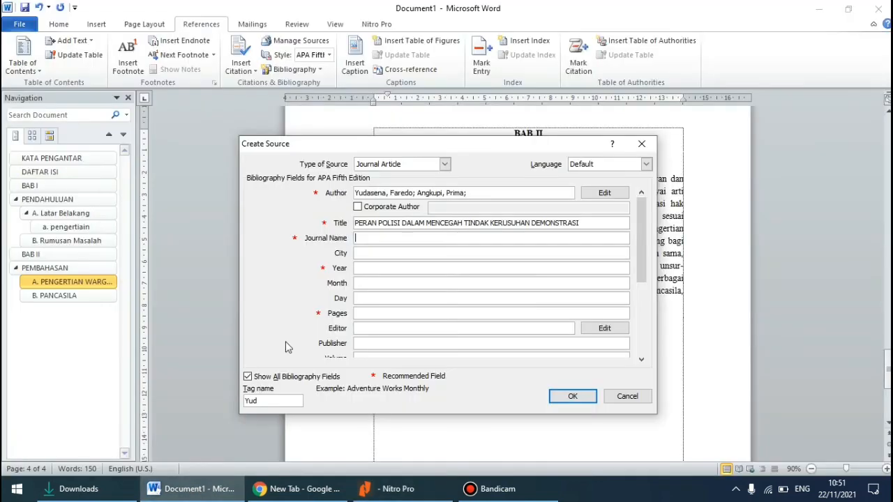
right_click(357, 237)
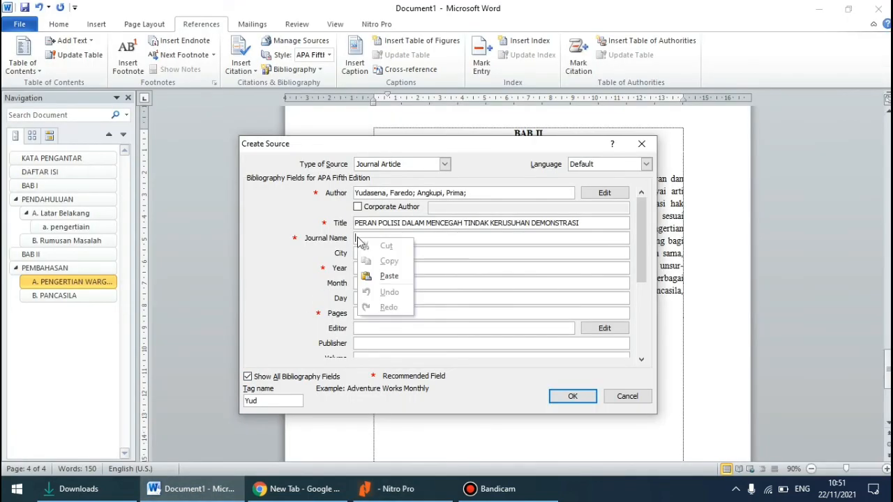
click(380, 274)
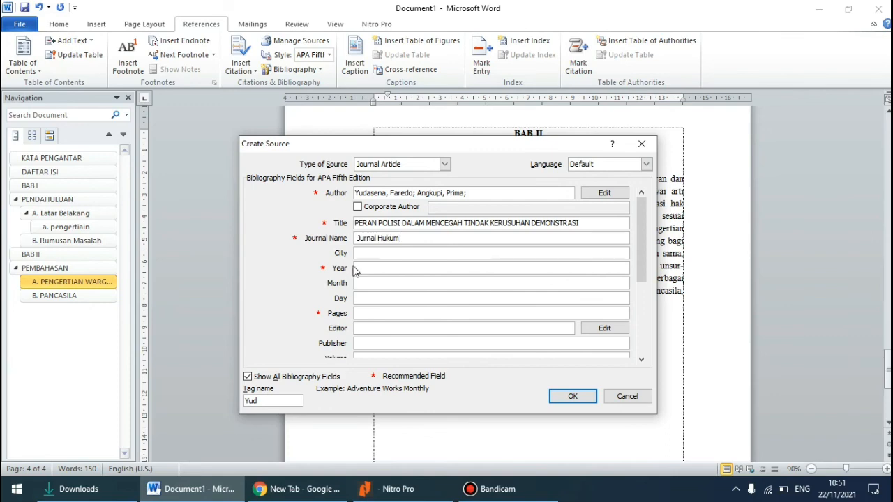
Set the source's year to 2021, volume to 1 and issue to 1, checking the article's header in Nitro Pro
click(390, 488)
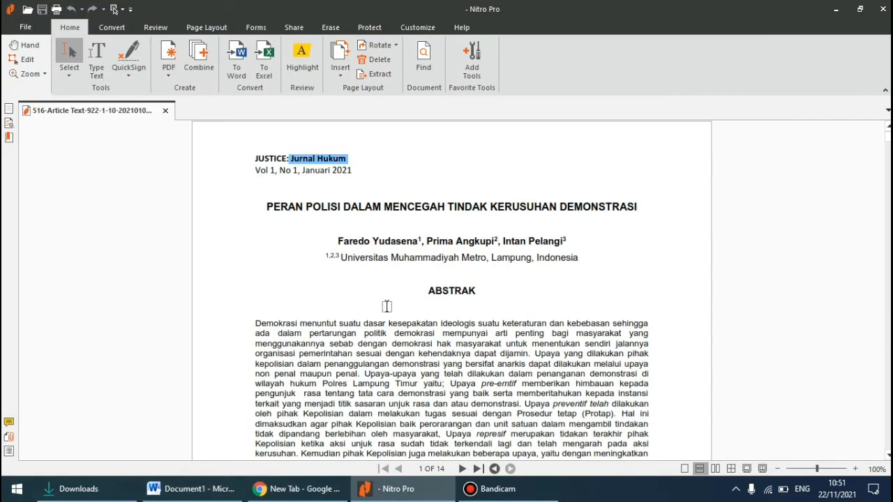
click(166, 490)
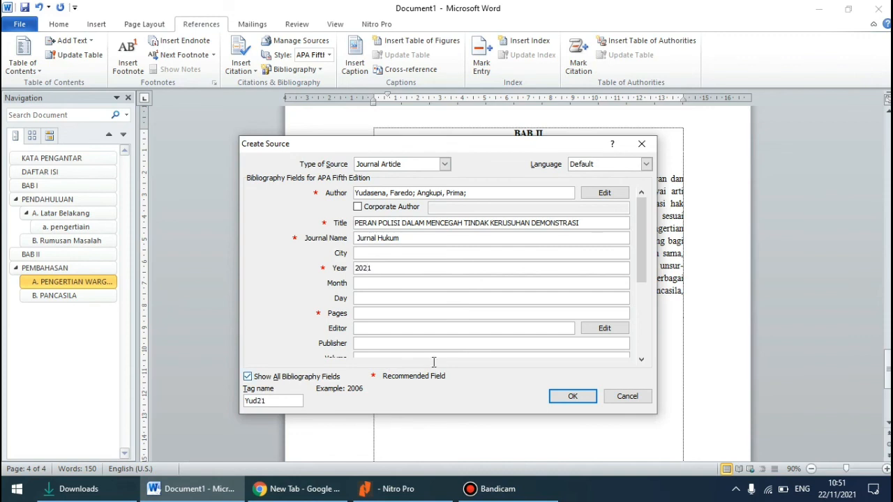
drag(648, 265, 649, 340)
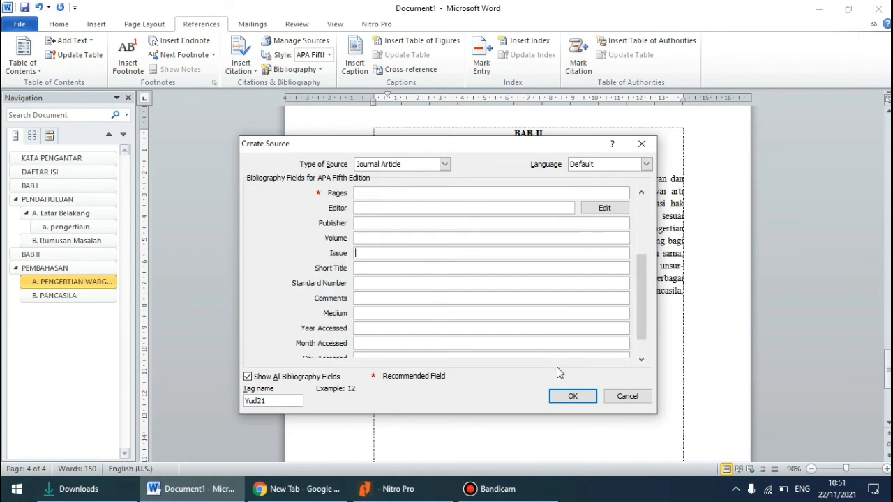
click(382, 192)
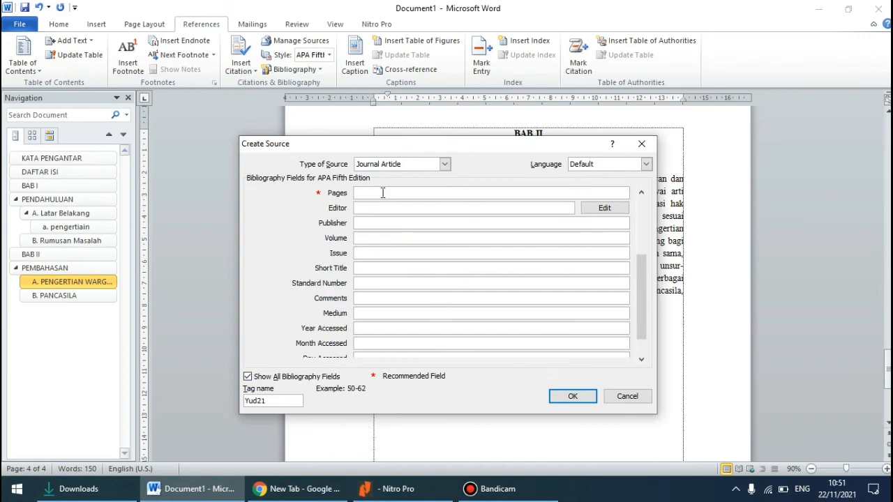
click(363, 238)
click(387, 489)
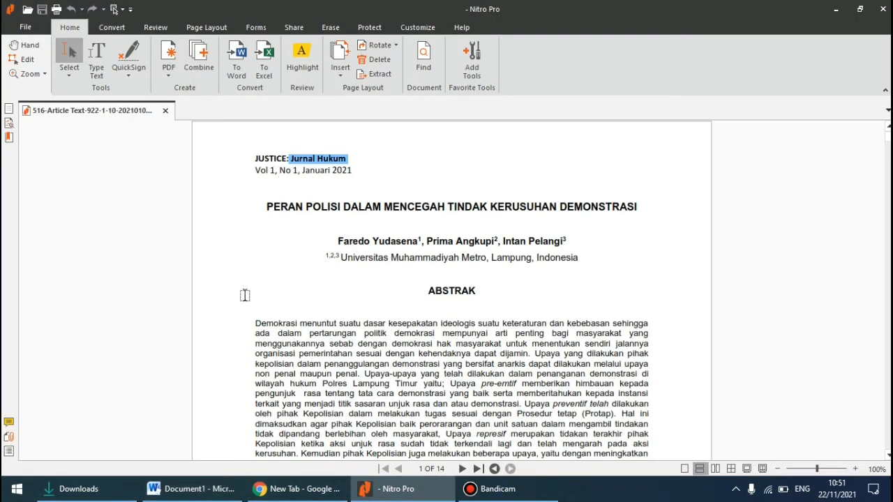
click(190, 489)
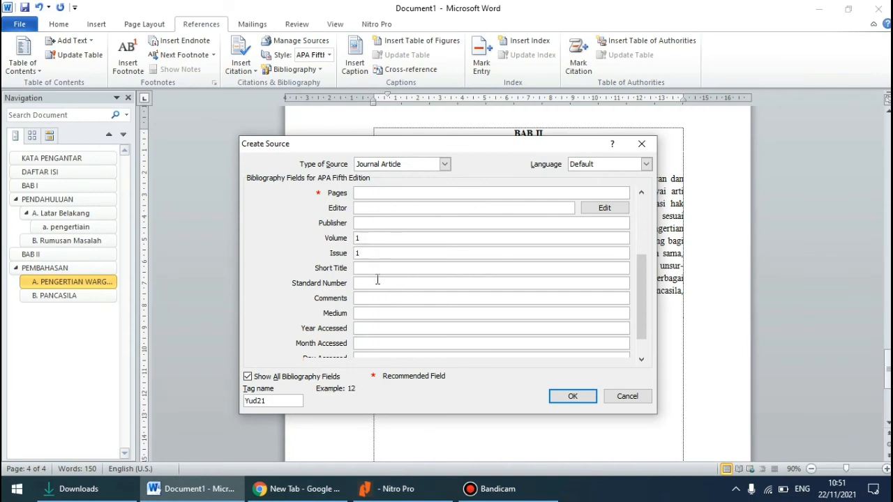
Look through the article in Nitro Pro for a standard number, then save the journal source in Word with that field blank
click(377, 282)
click(390, 489)
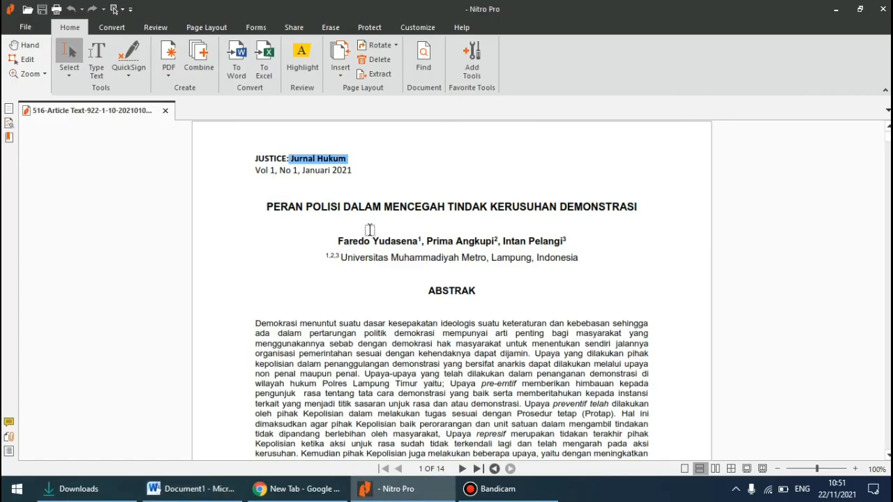
scroll(370, 230, down, 1)
scroll(369, 230, down, 9)
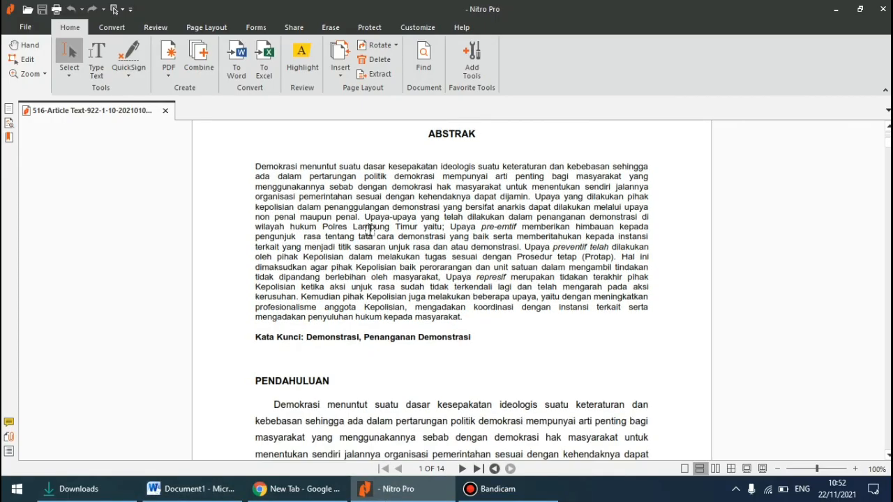
click(230, 494)
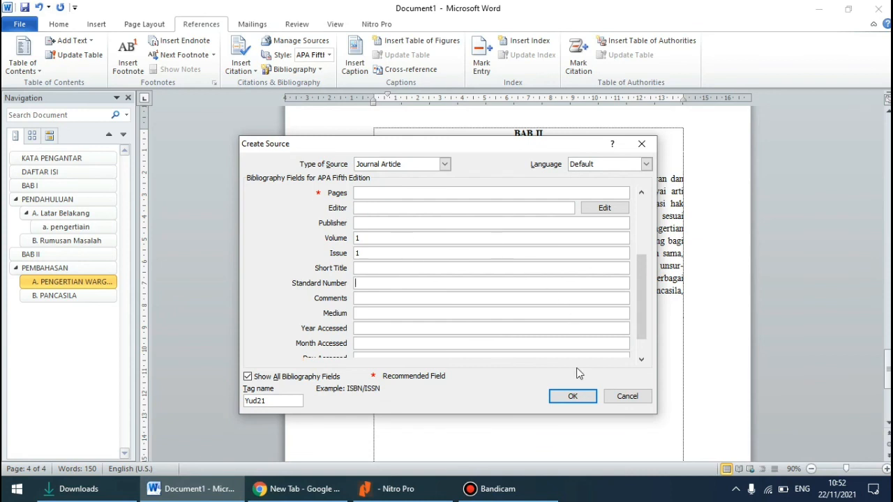
click(572, 396)
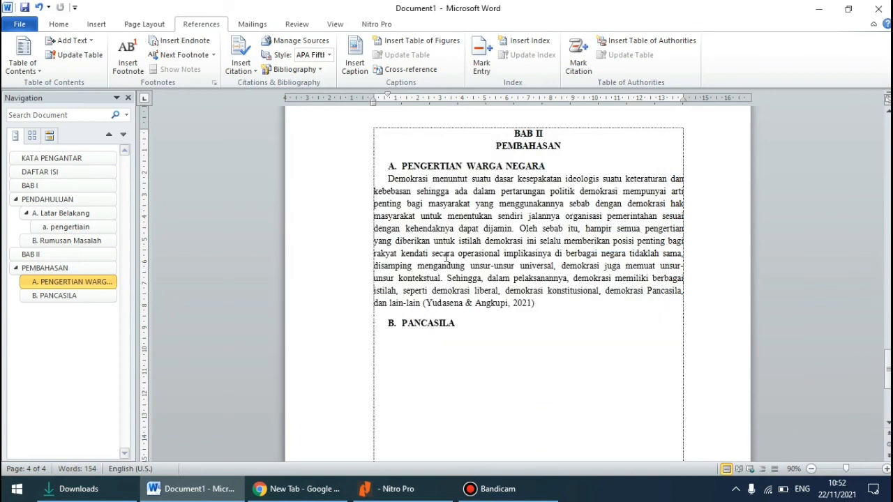
Add a line reading "DAFTAR PUSTAKA" below the heading "B. PANCASILA" on the last page
scroll(541, 311, down, 5)
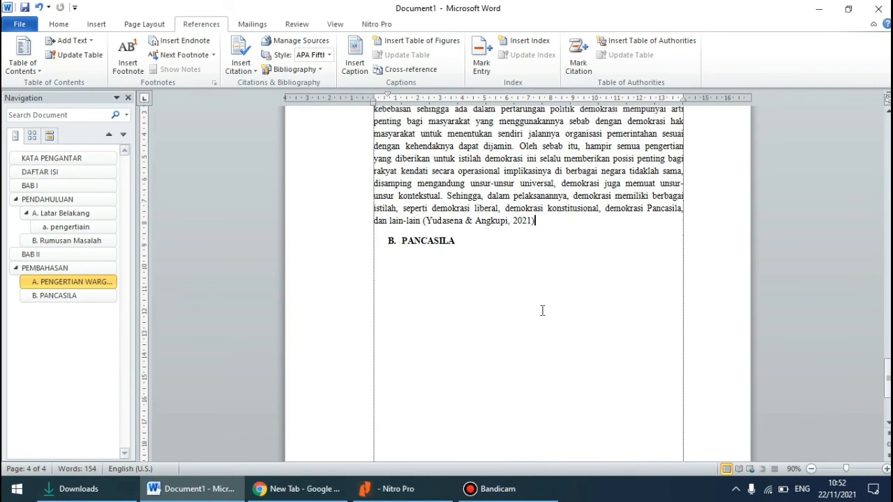
scroll(516, 333, up, 1)
scroll(463, 347, down, 1)
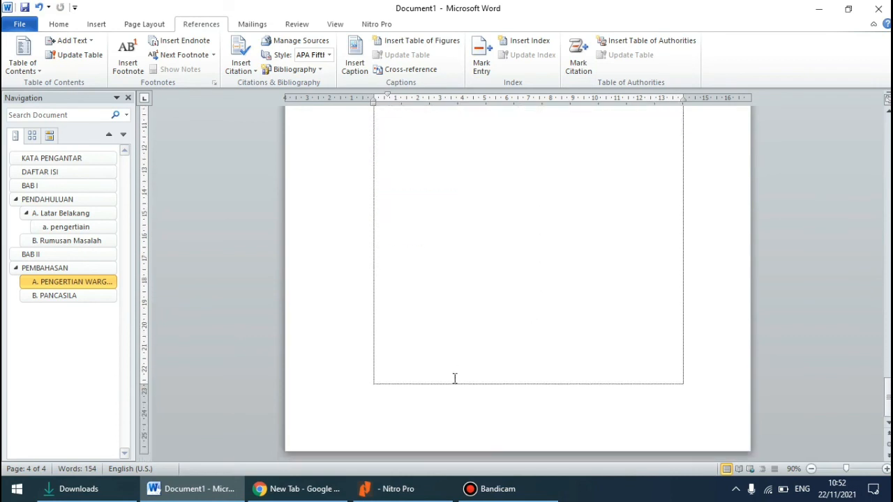
click(448, 379)
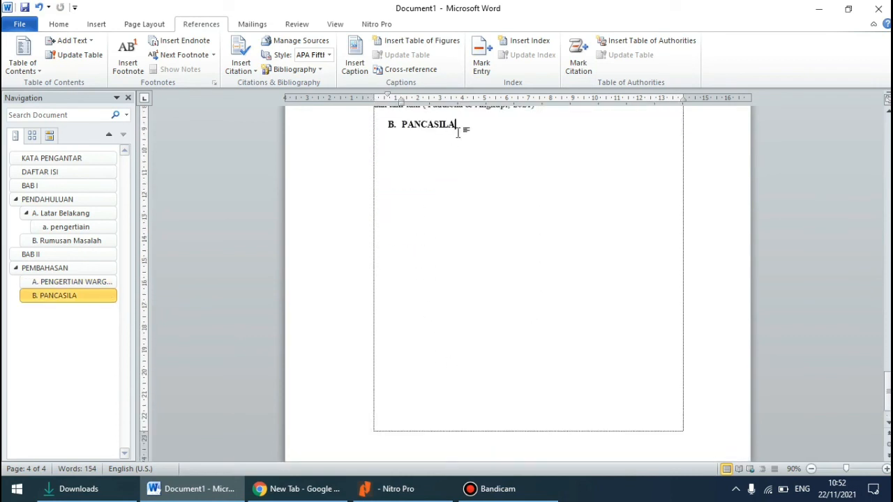
key(Return)
text(Df)
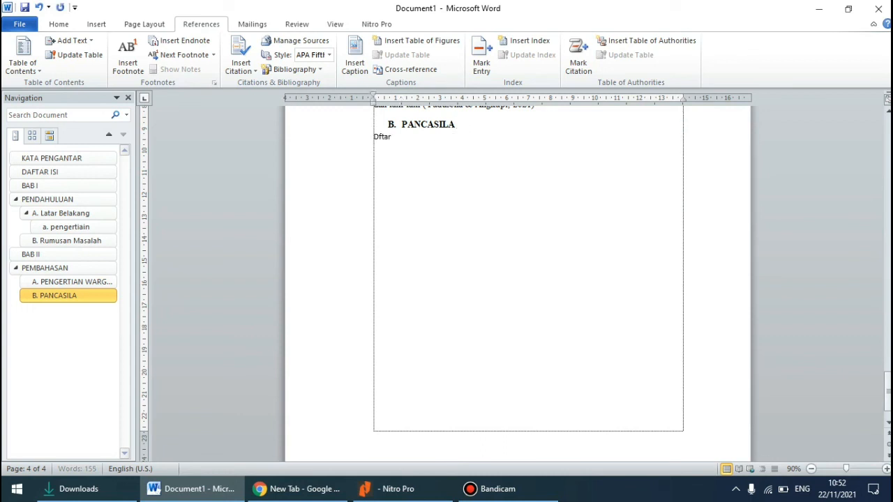
text(tar)
key(BackSpace)
key(BackSpace)
text(aFTAR PUSTAKA)
Format the "DAFTAR PUSTAKA" line as bold, centred Times New Roman at size 12
drag(373, 138, 446, 142)
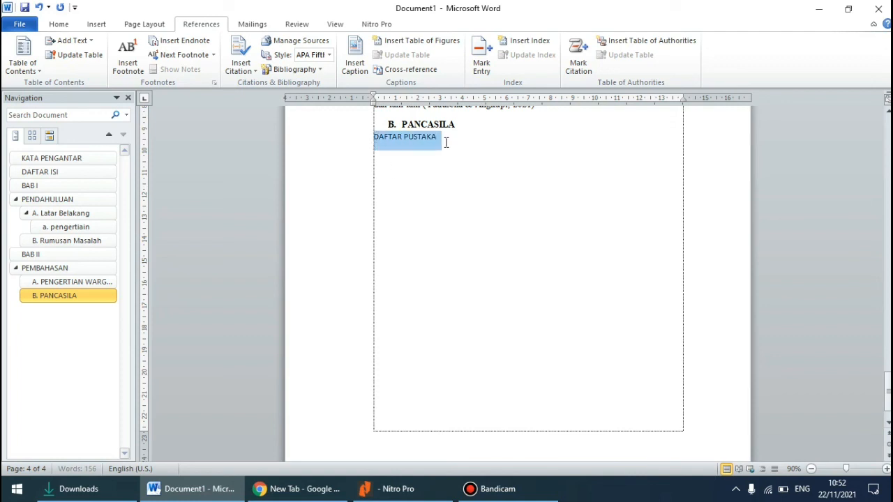
click(60, 26)
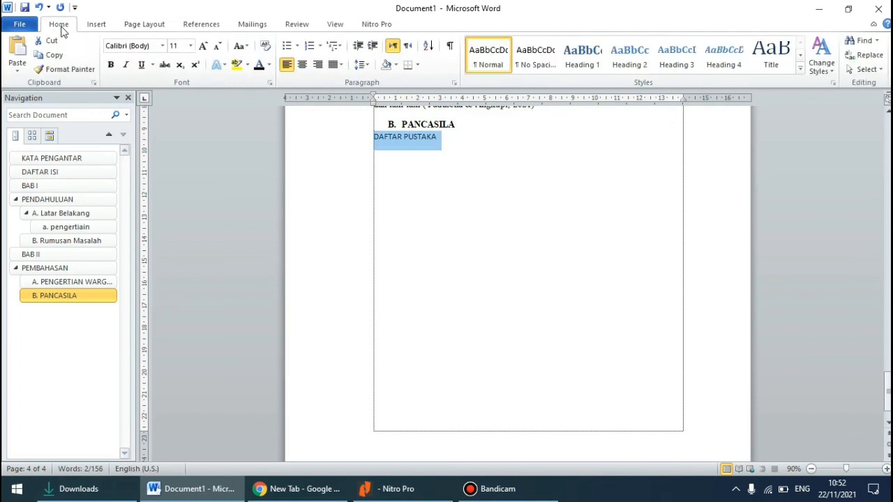
click(110, 64)
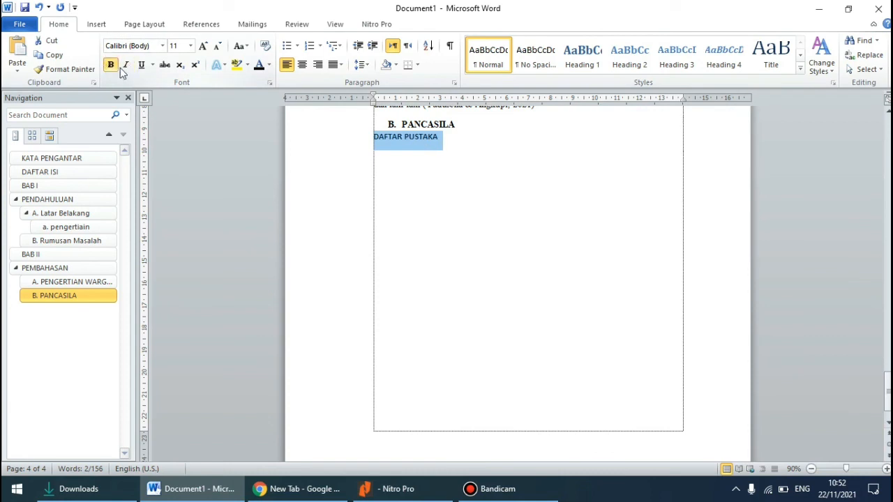
click(162, 46)
click(143, 104)
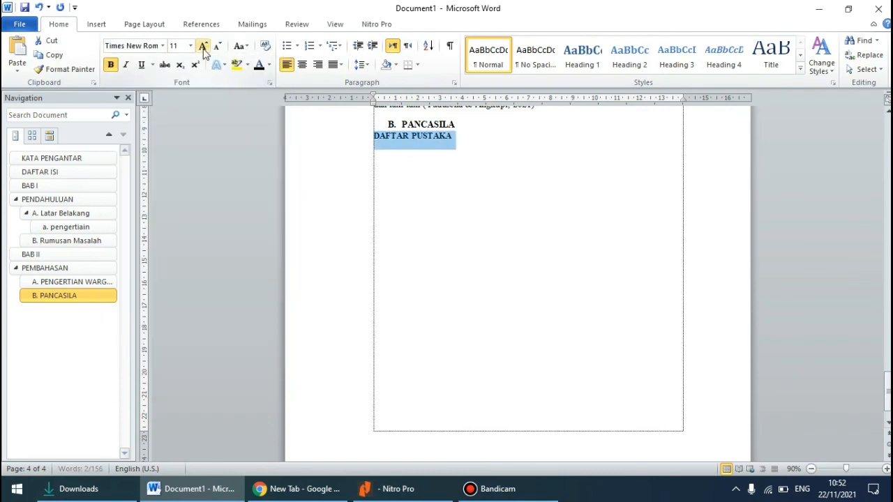
click(190, 46)
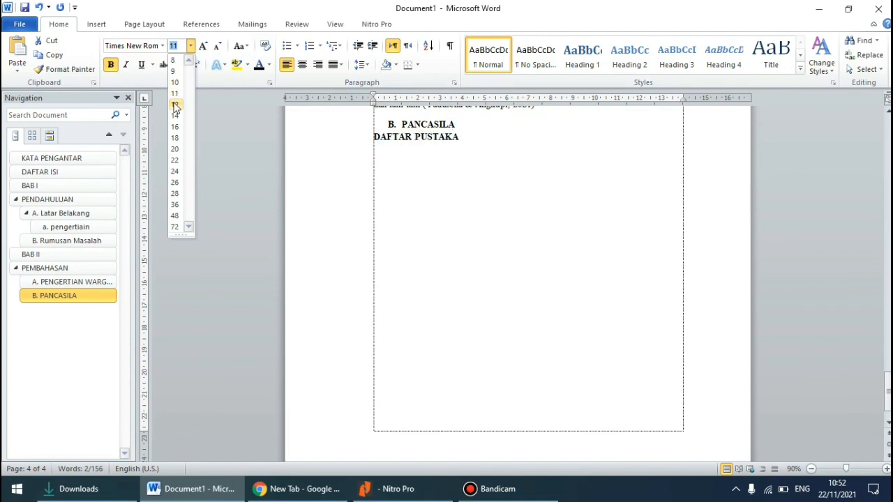
click(176, 105)
click(302, 64)
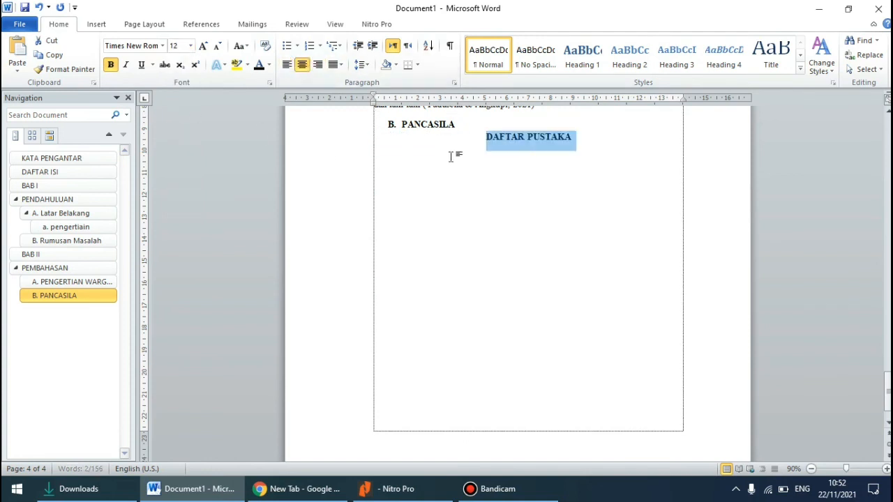
Insert the built-in Bibliography on a new left-aligned line below the "DAFTAR PUSTAKA" title
click(576, 137)
key(Return)
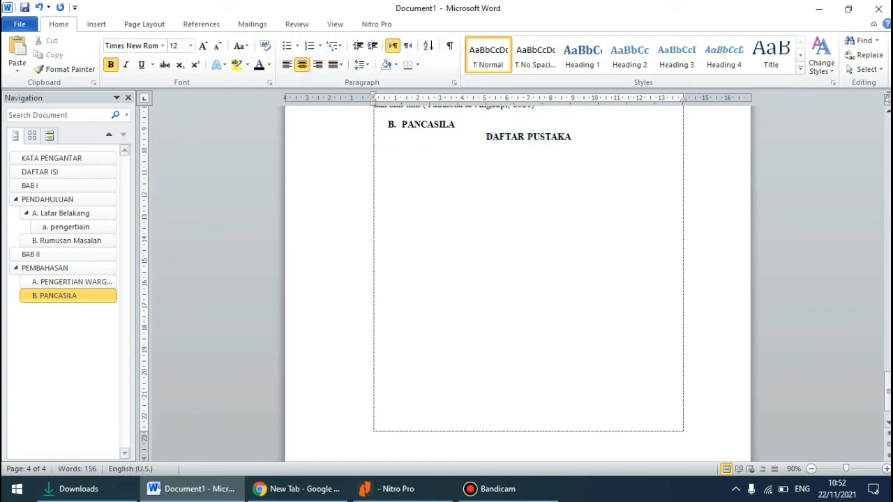
key(ctrl+l)
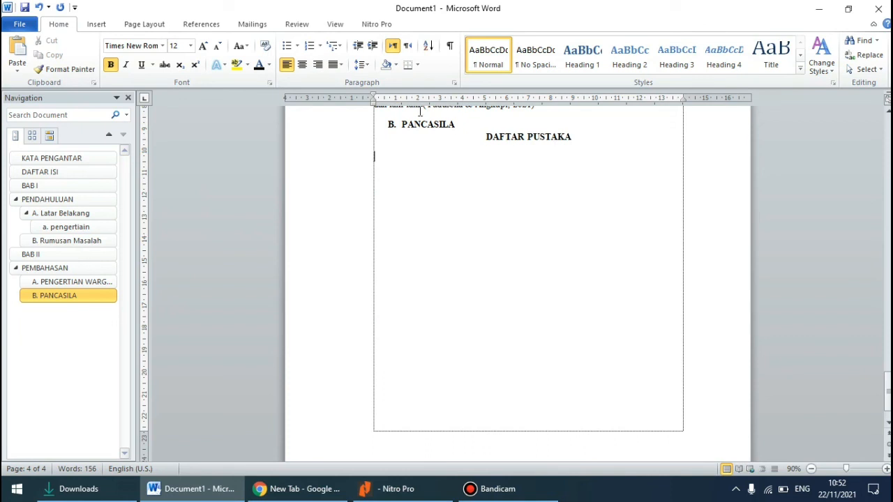
click(222, 32)
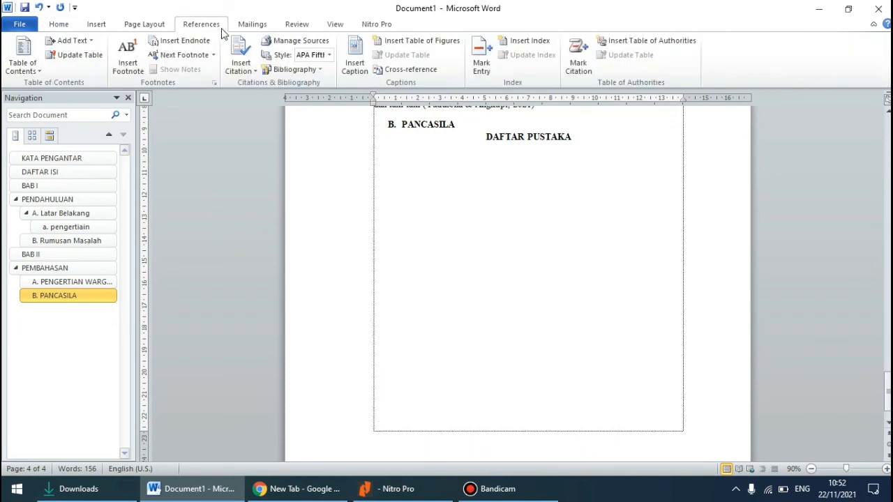
click(283, 73)
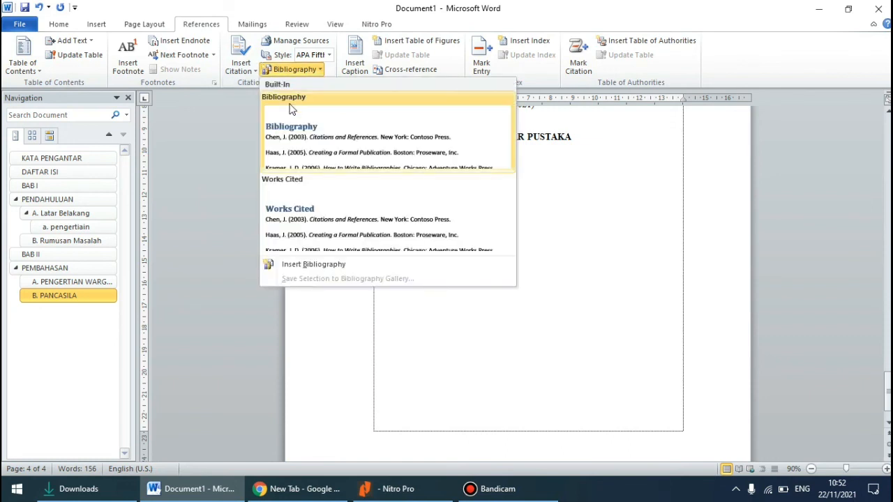
click(292, 108)
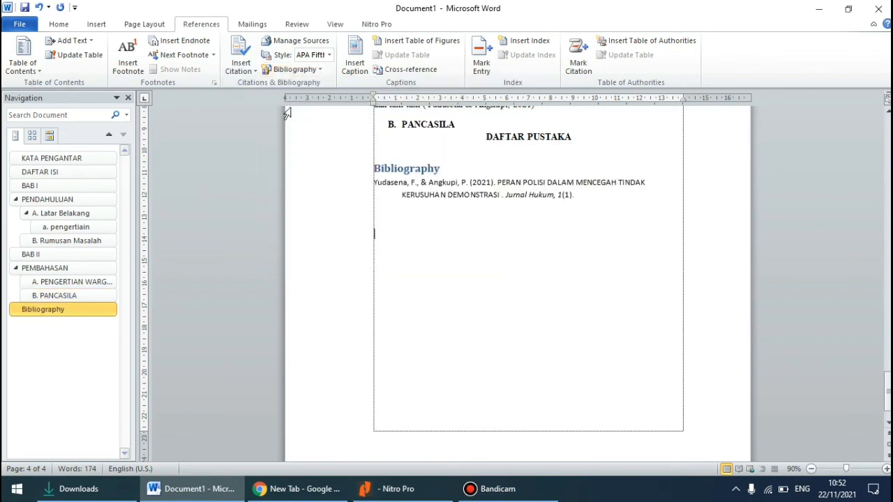
Delete the "Bibliography" heading text from the inserted bibliography block, keeping the source entry
click(475, 168)
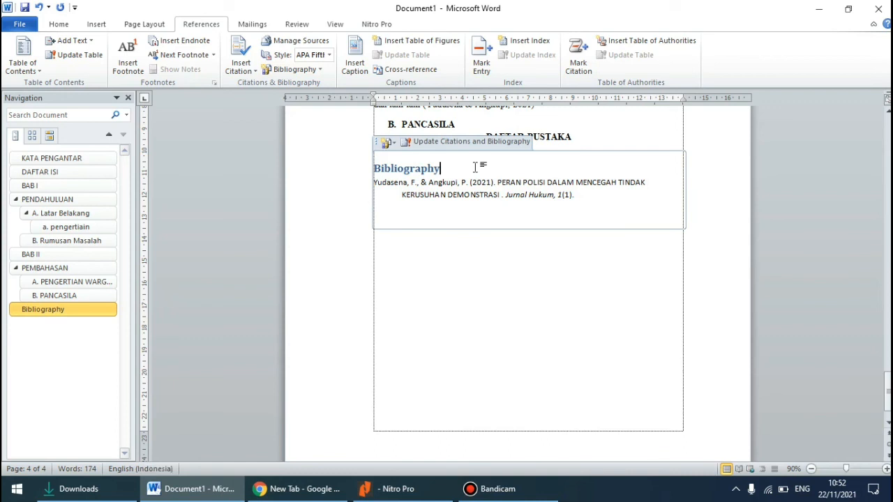
key(BackSpace)
key(BackSpace)
key(BackSpace)
key(BackSpace)
key(BackSpace)
key(BackSpace)
key(BackSpace)
key(BackSpace)
key(BackSpace)
key(BackSpace)
key(BackSpace)
key(BackSpace)
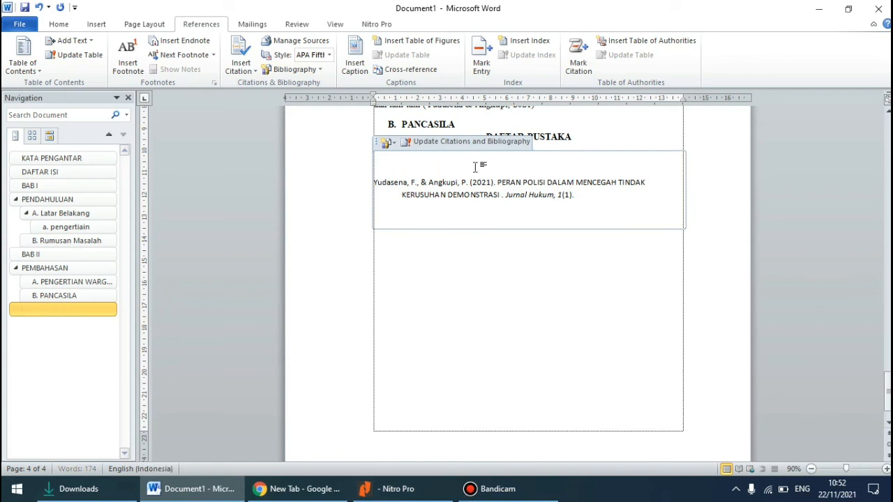
click(436, 290)
scroll(437, 209, up, 2)
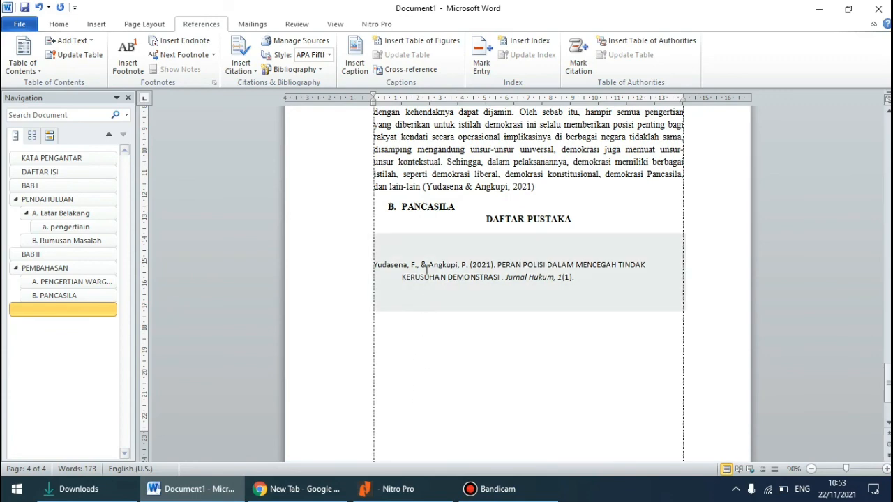
scroll(428, 271, up, 3)
scroll(426, 271, down, 2)
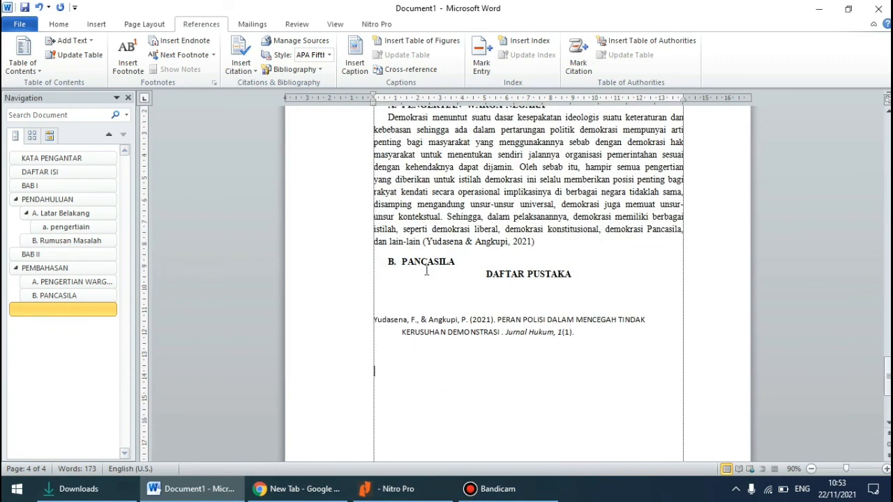